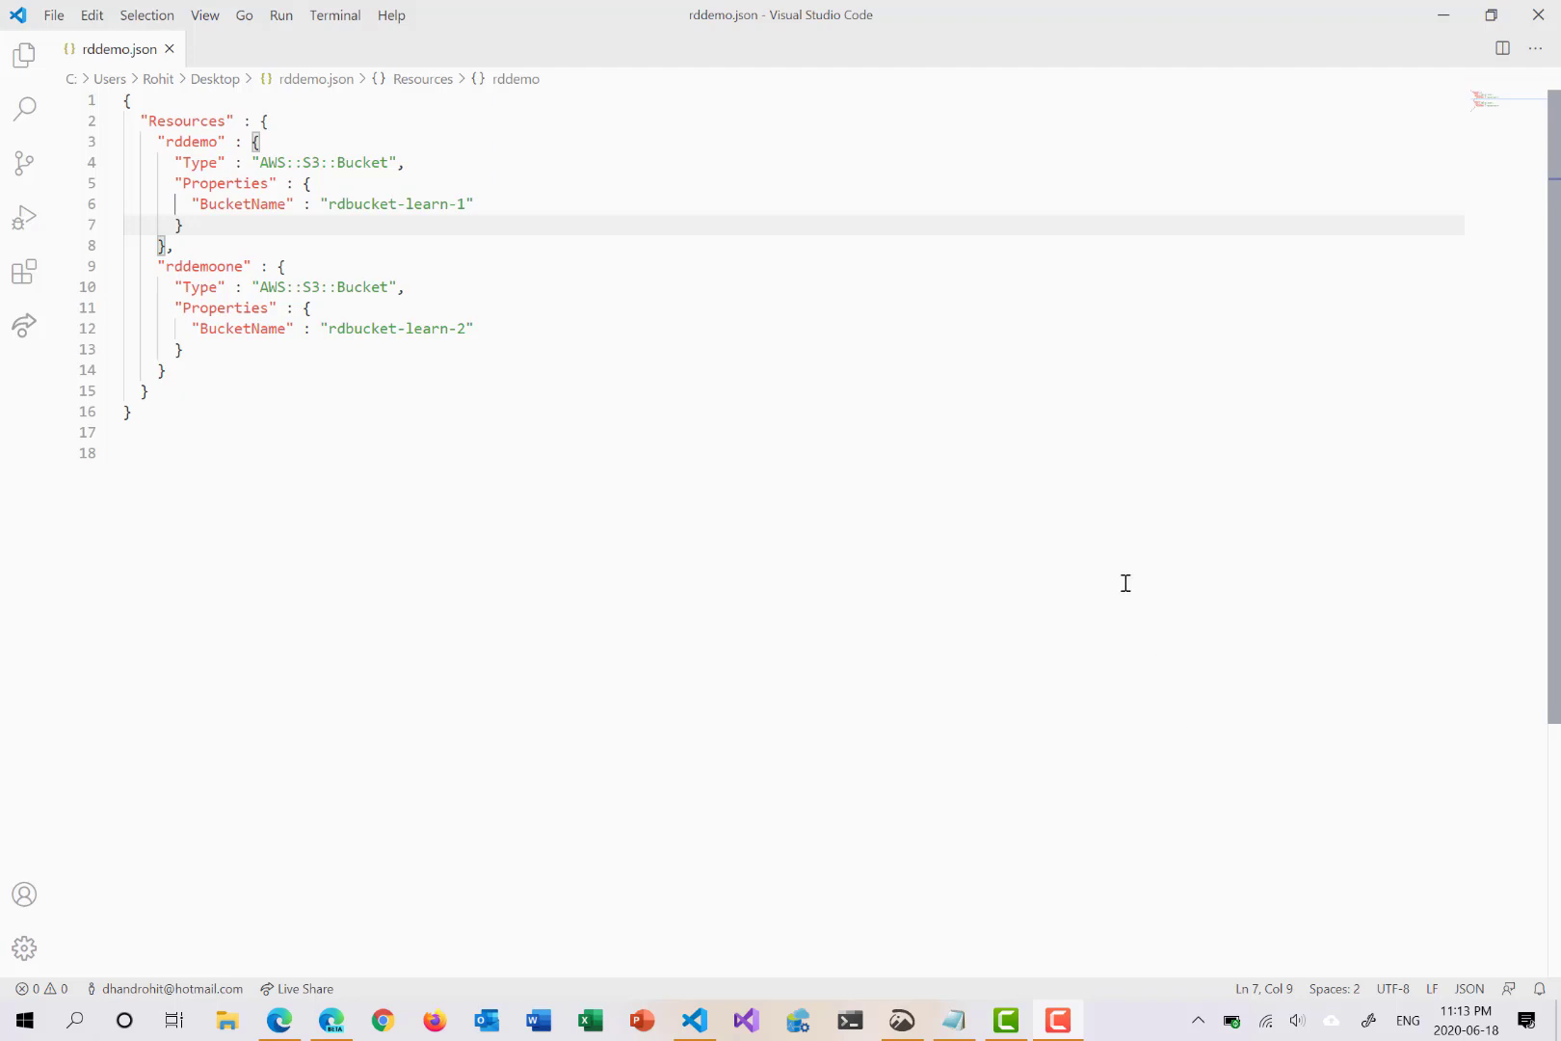
left_click_drag(140, 120, 238, 125)
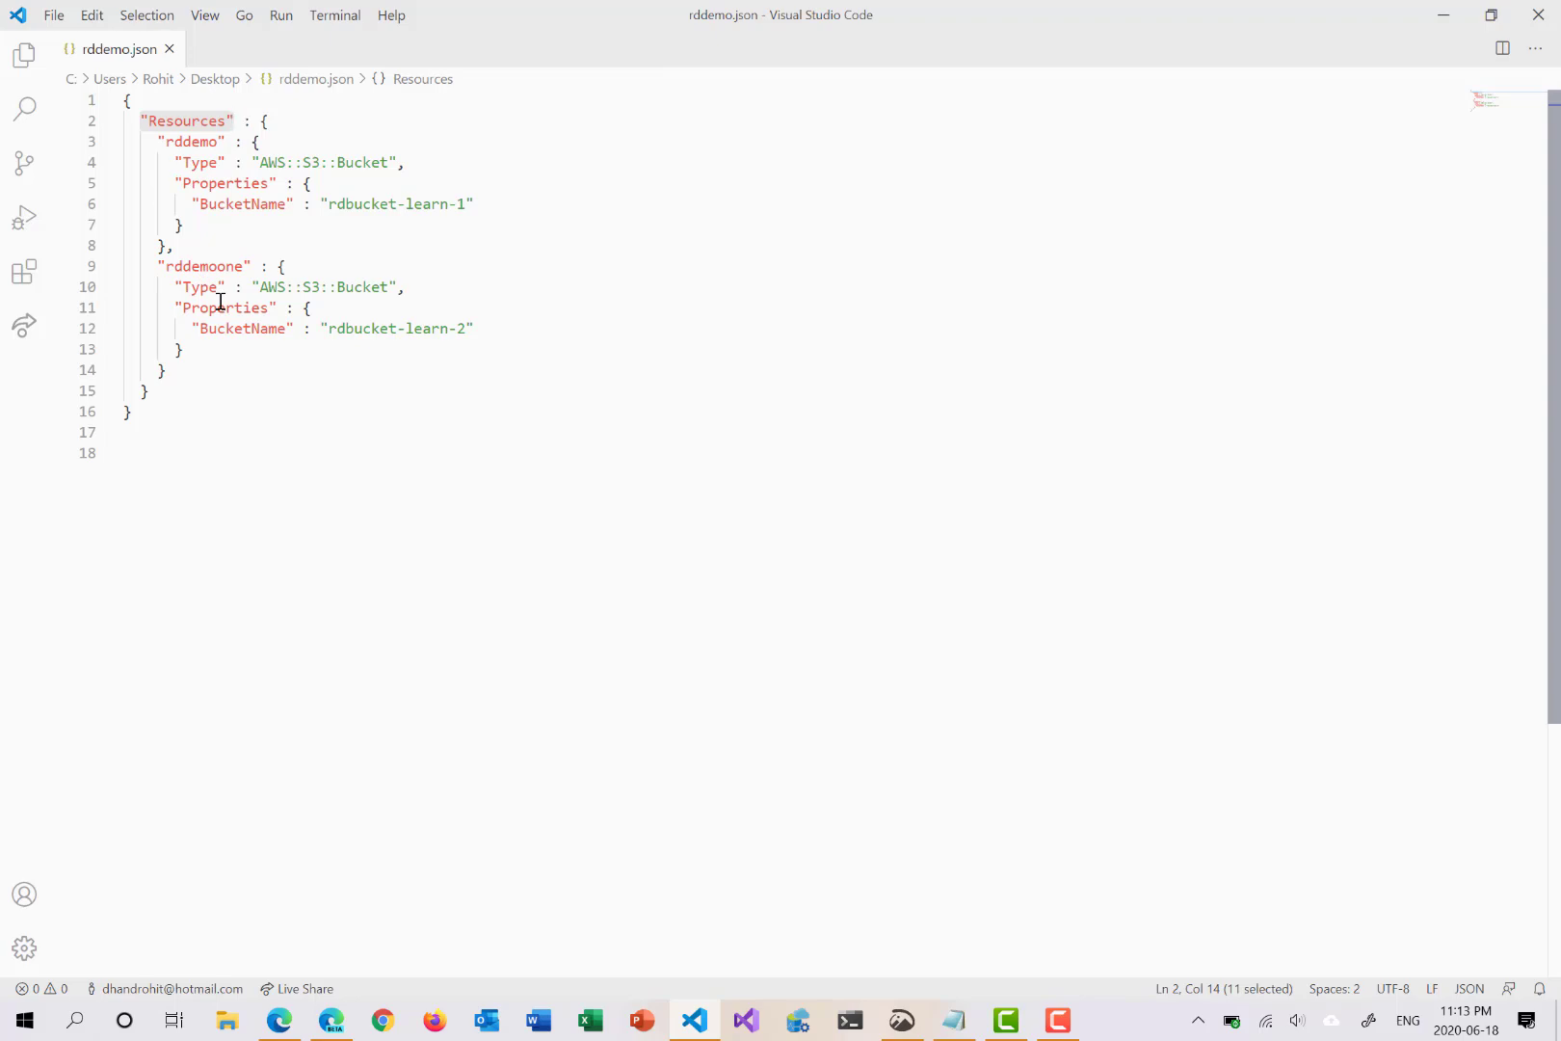
left_click(185, 143)
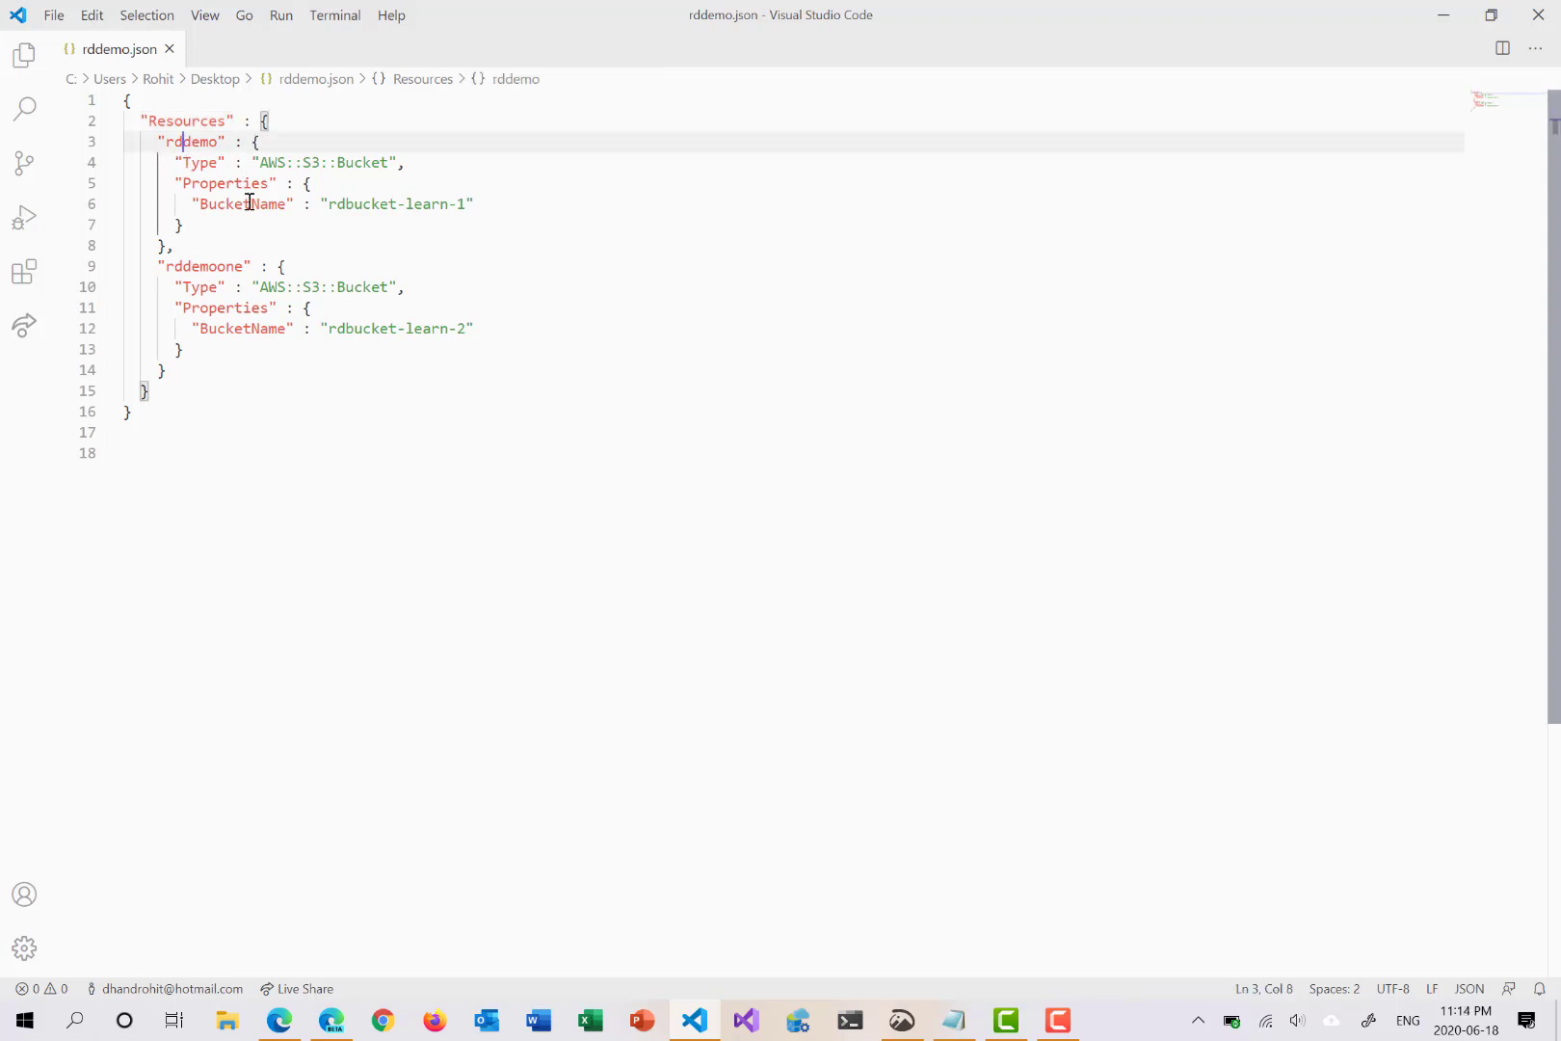
key("Right")
Step: Open Edge, go to the AWS console address, and choose Log back in
left_click(332, 1020)
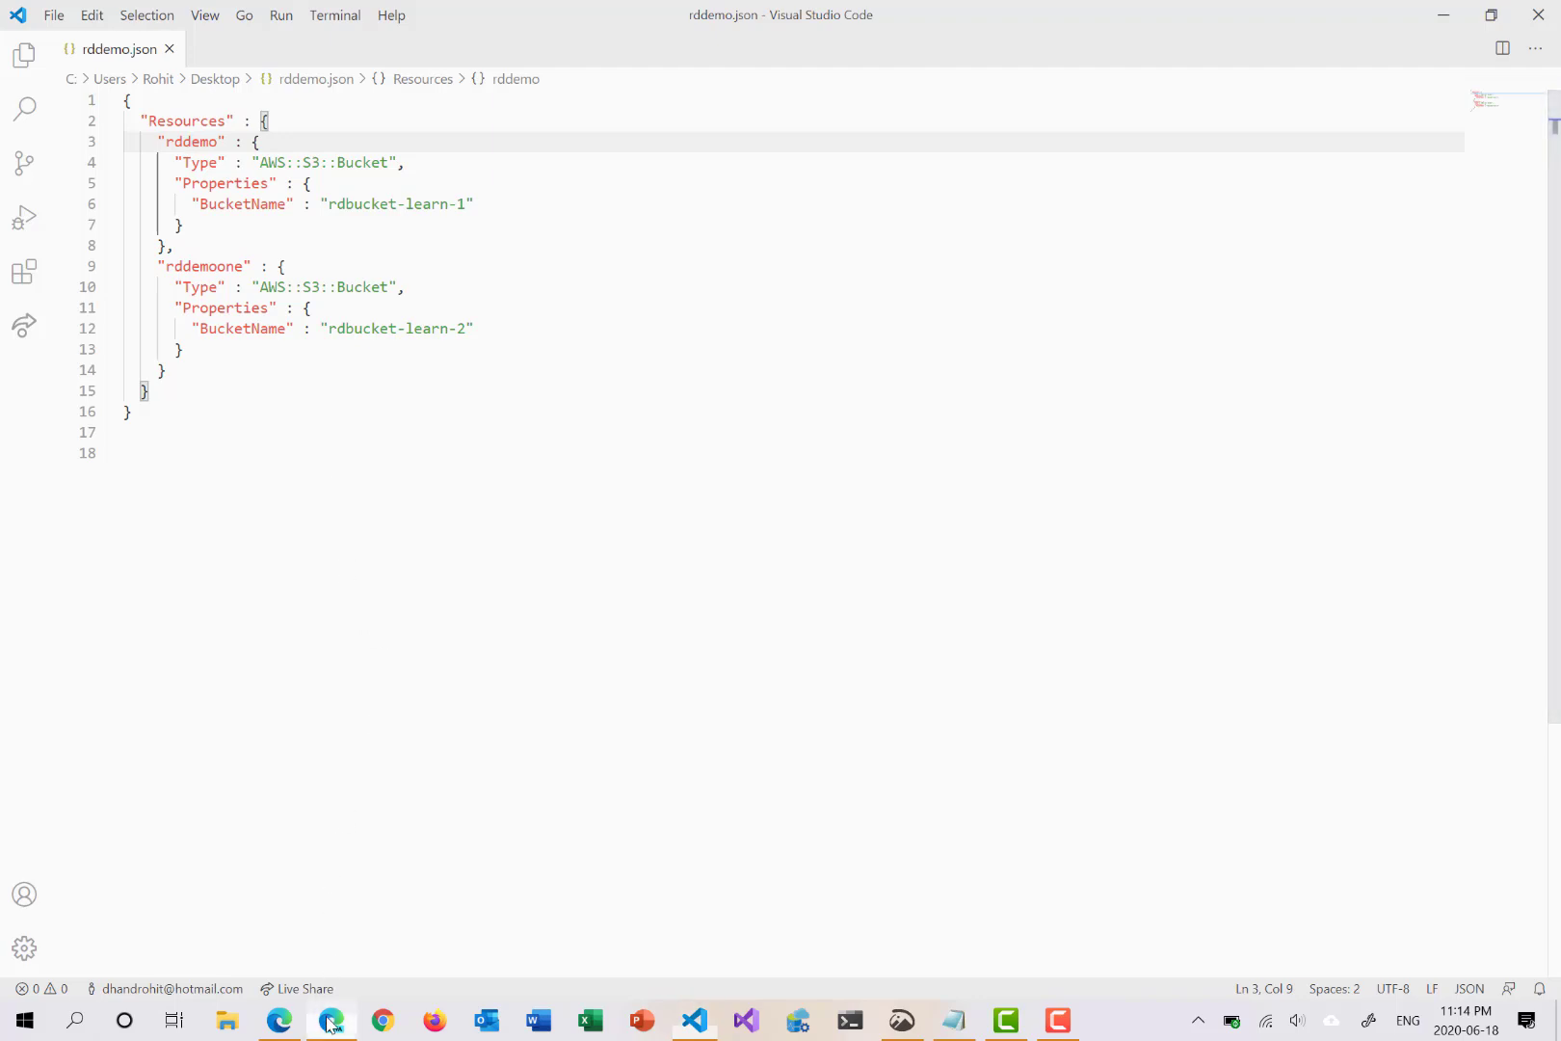
type("aws.amazon.com/console")
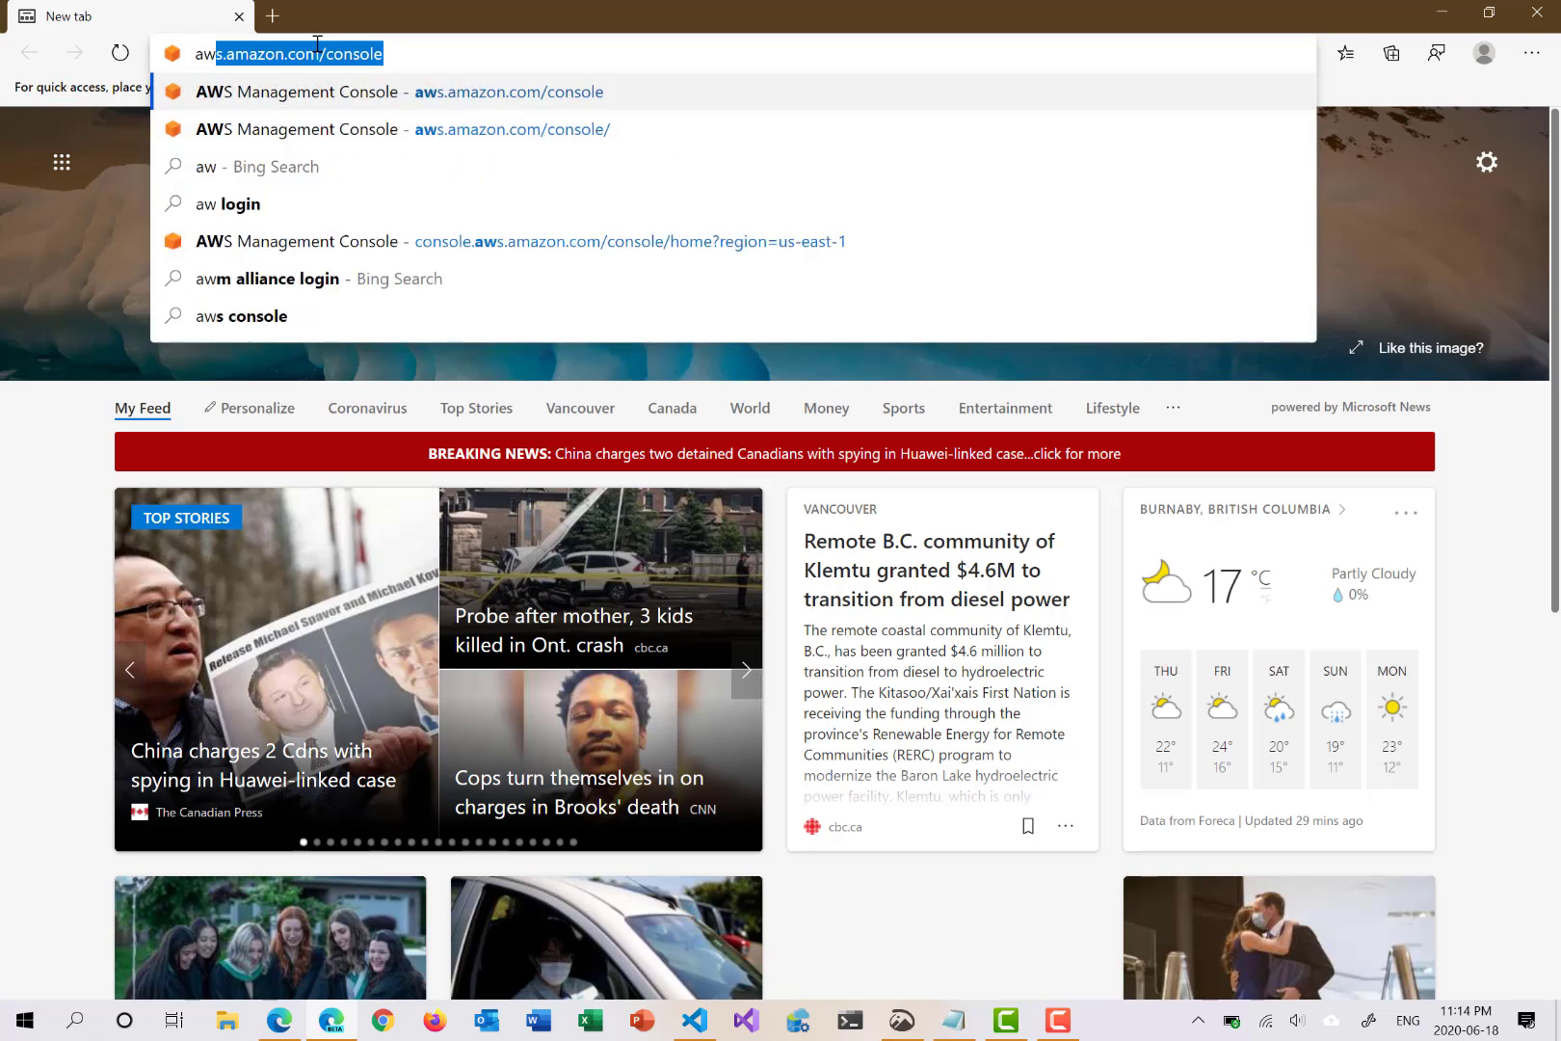
key("Return")
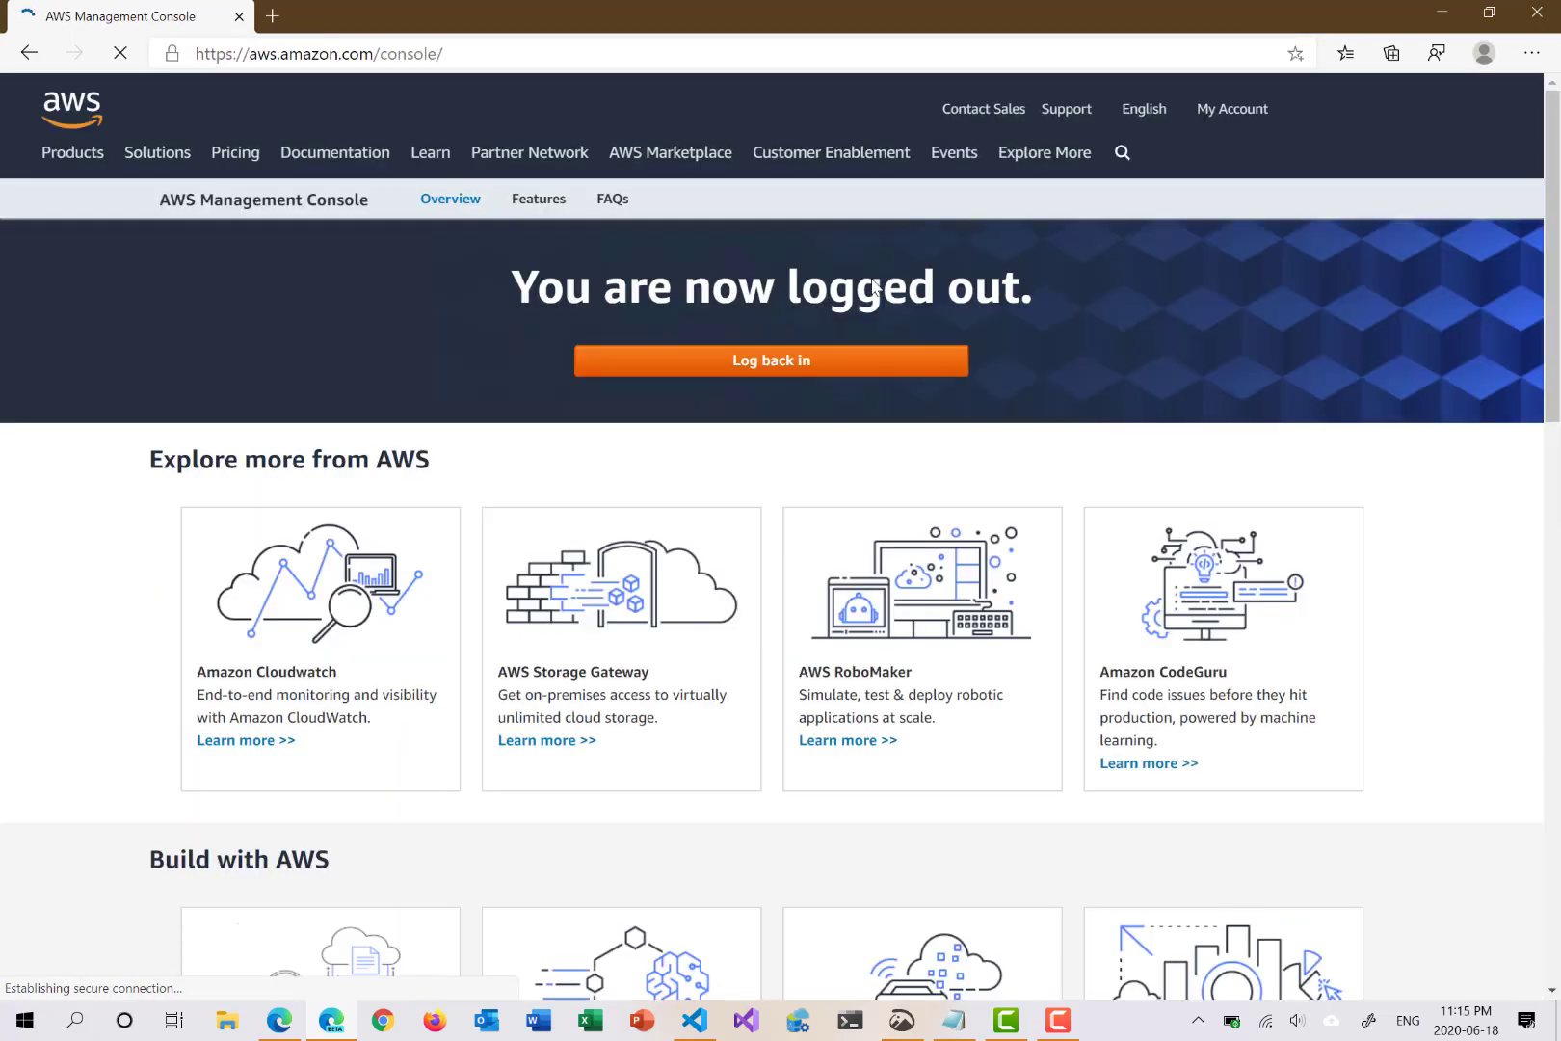
left_click(825, 369)
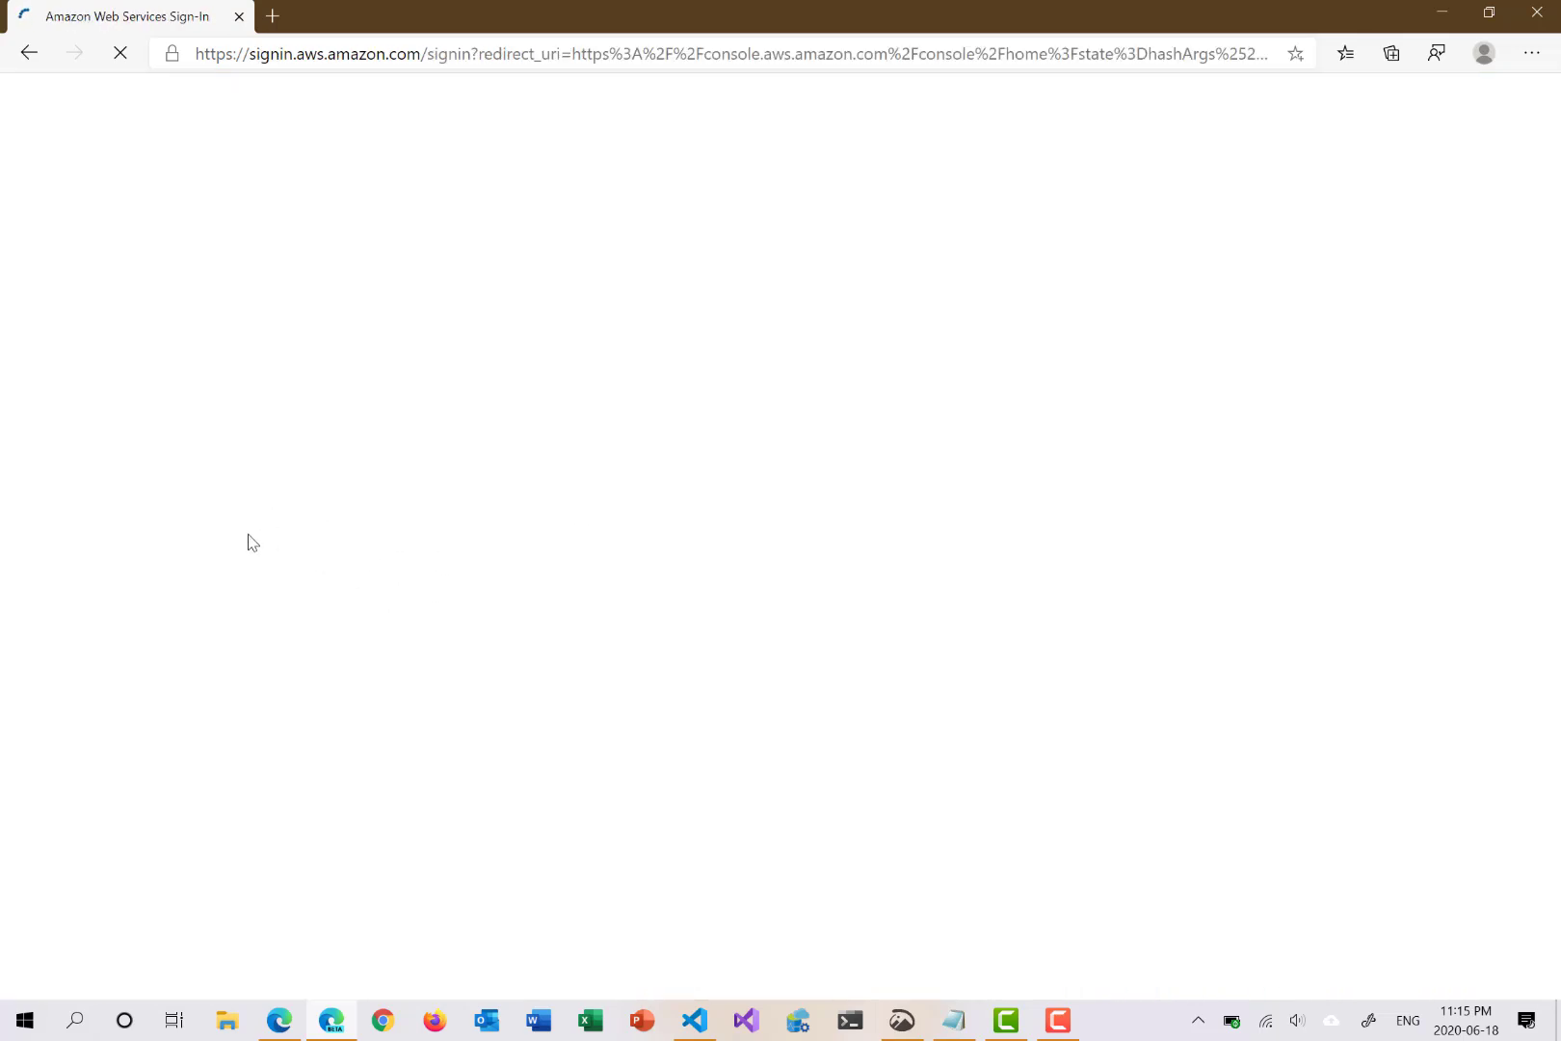
Step: Sign in as the root user with the saved root email address and the account password
left_click(326, 489)
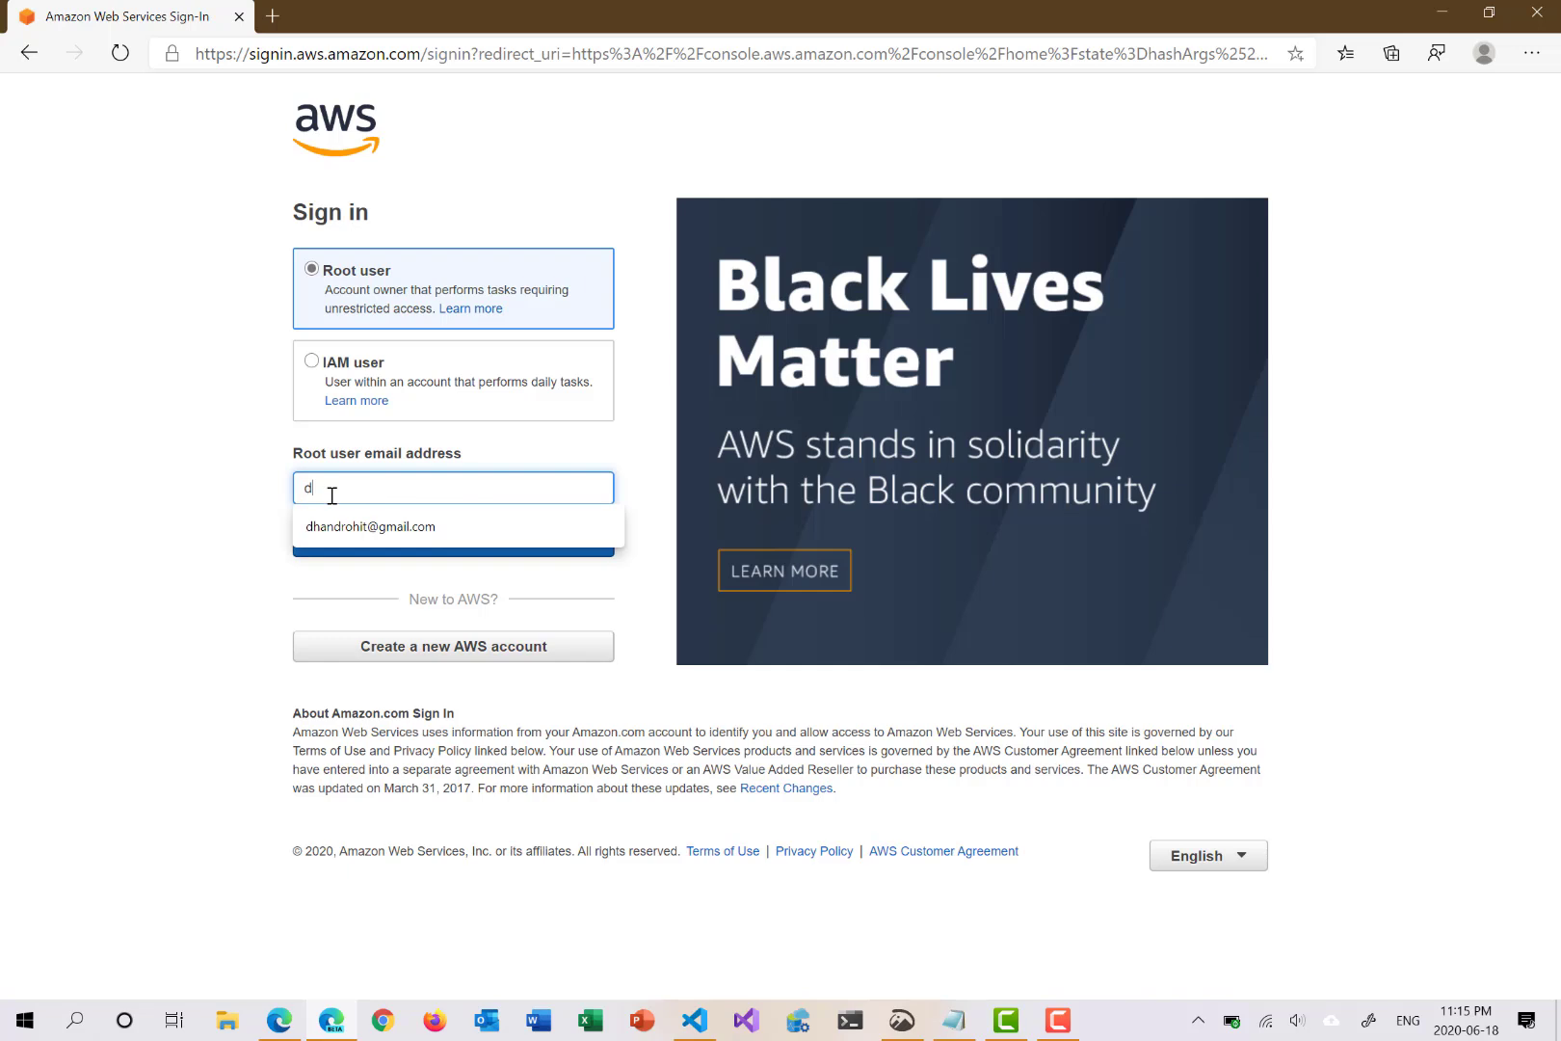
key("Down")
key("Return")
key("Return")
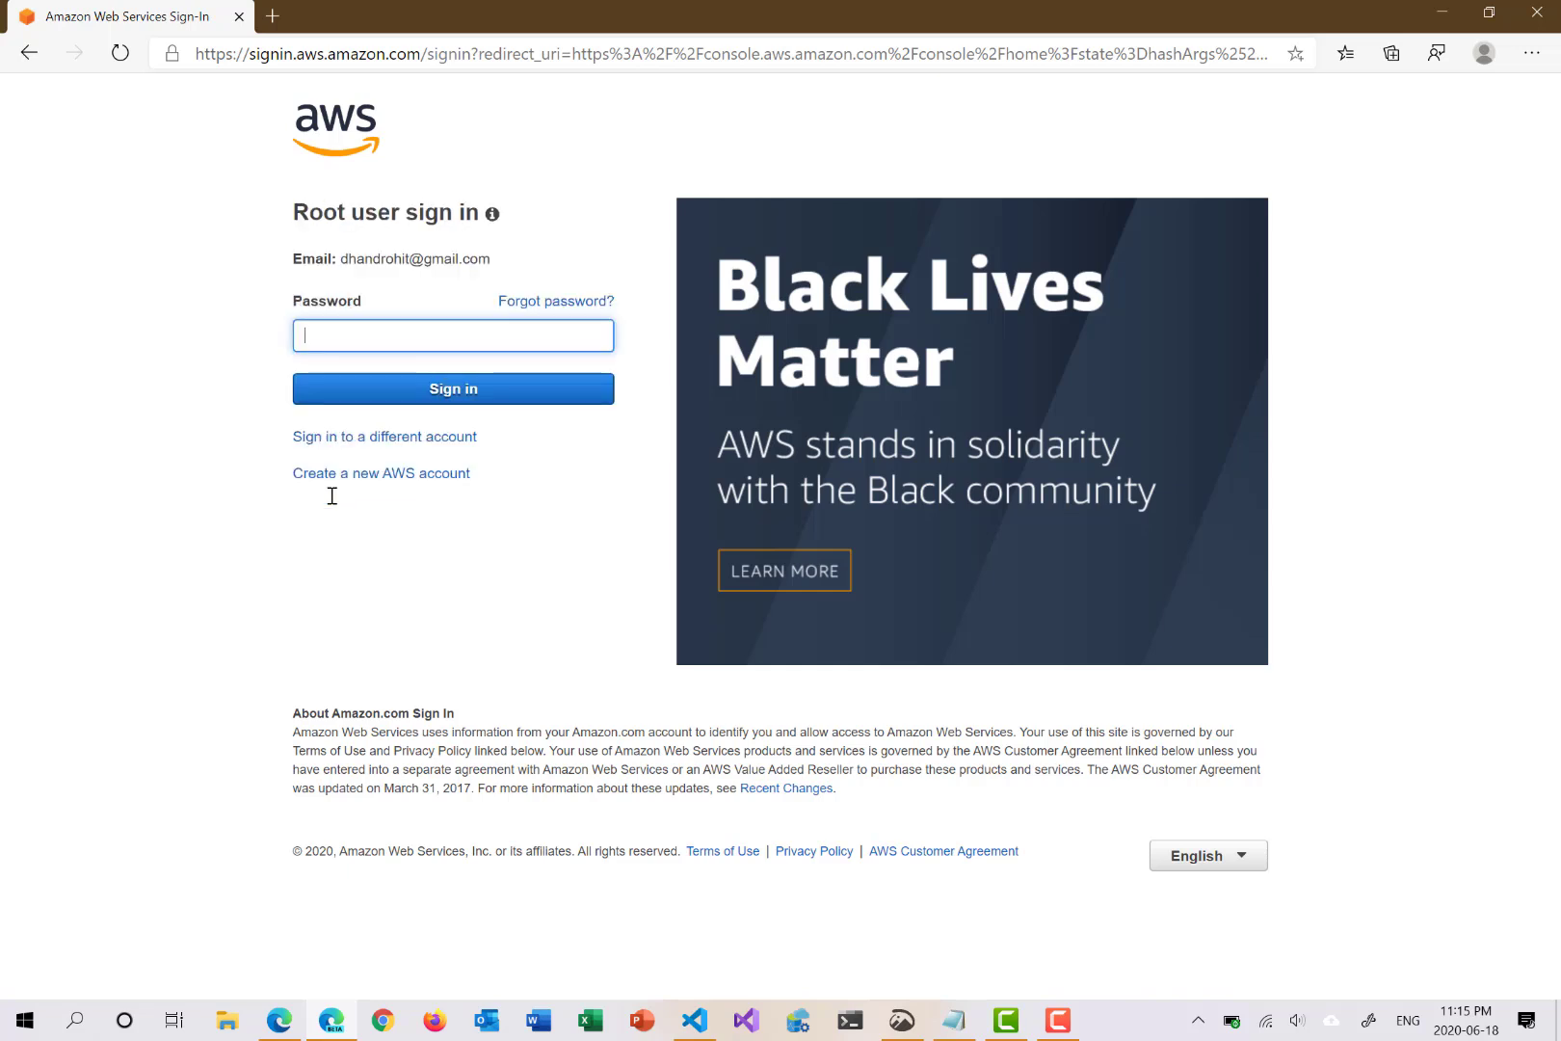
type("•••••••••••••")
key("Return")
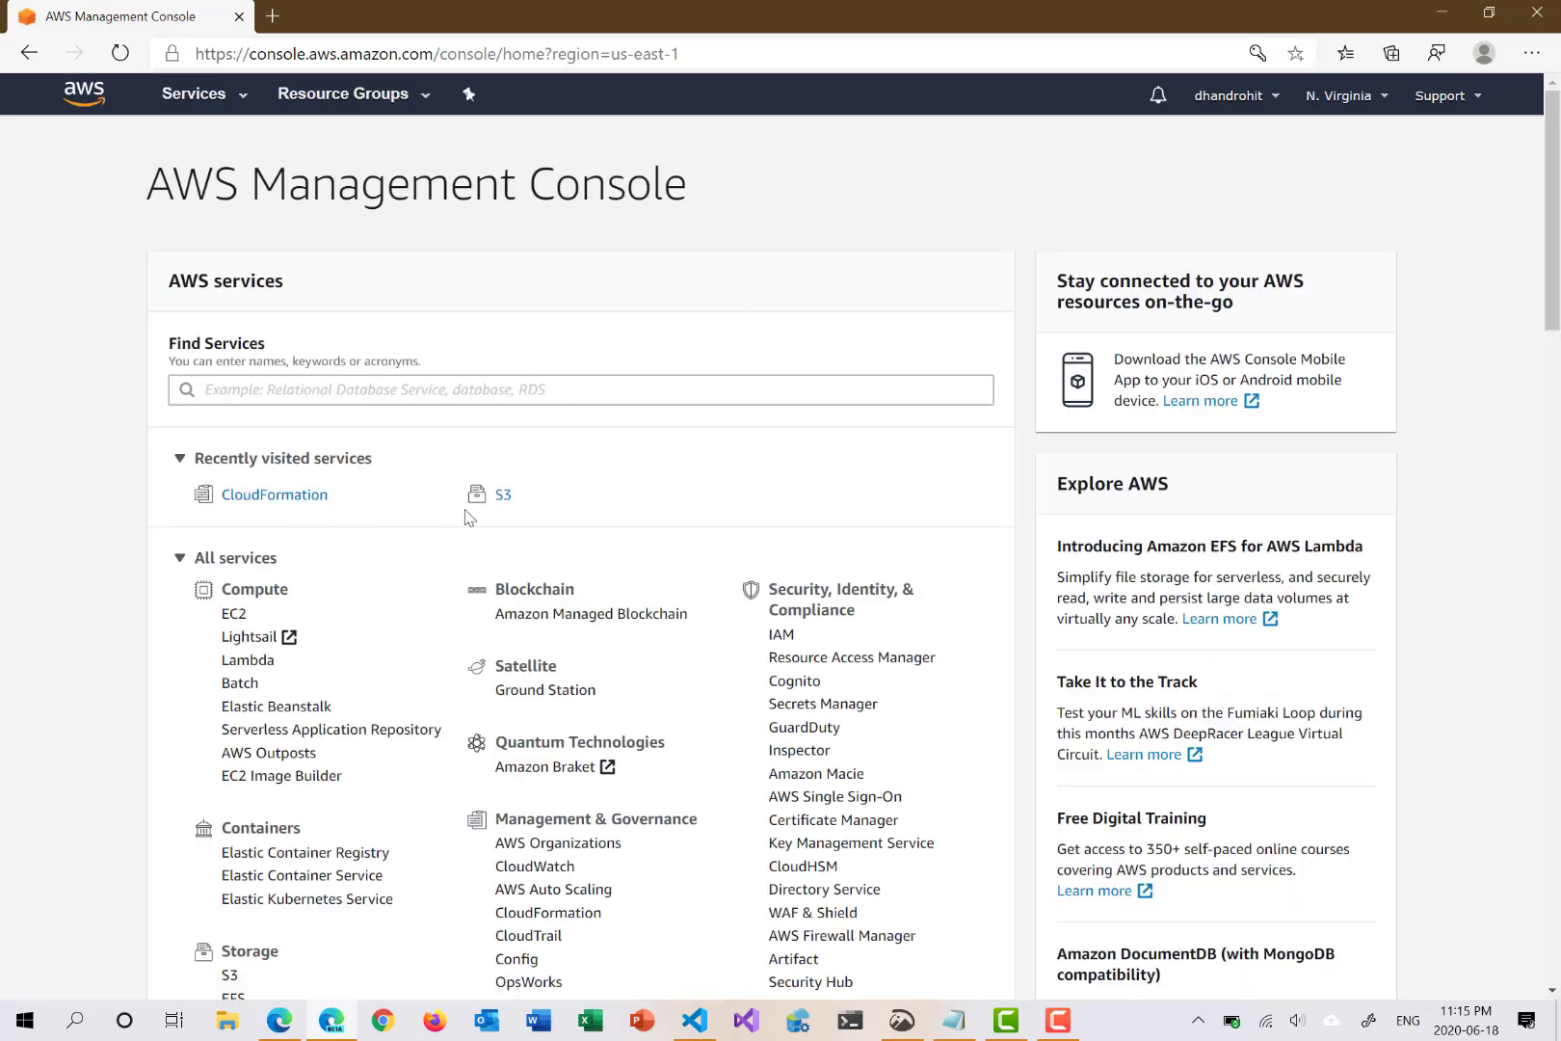
Step: Confirm S3 lists 0 buckets, then open CloudFormation from Recently visited
left_click(501, 497)
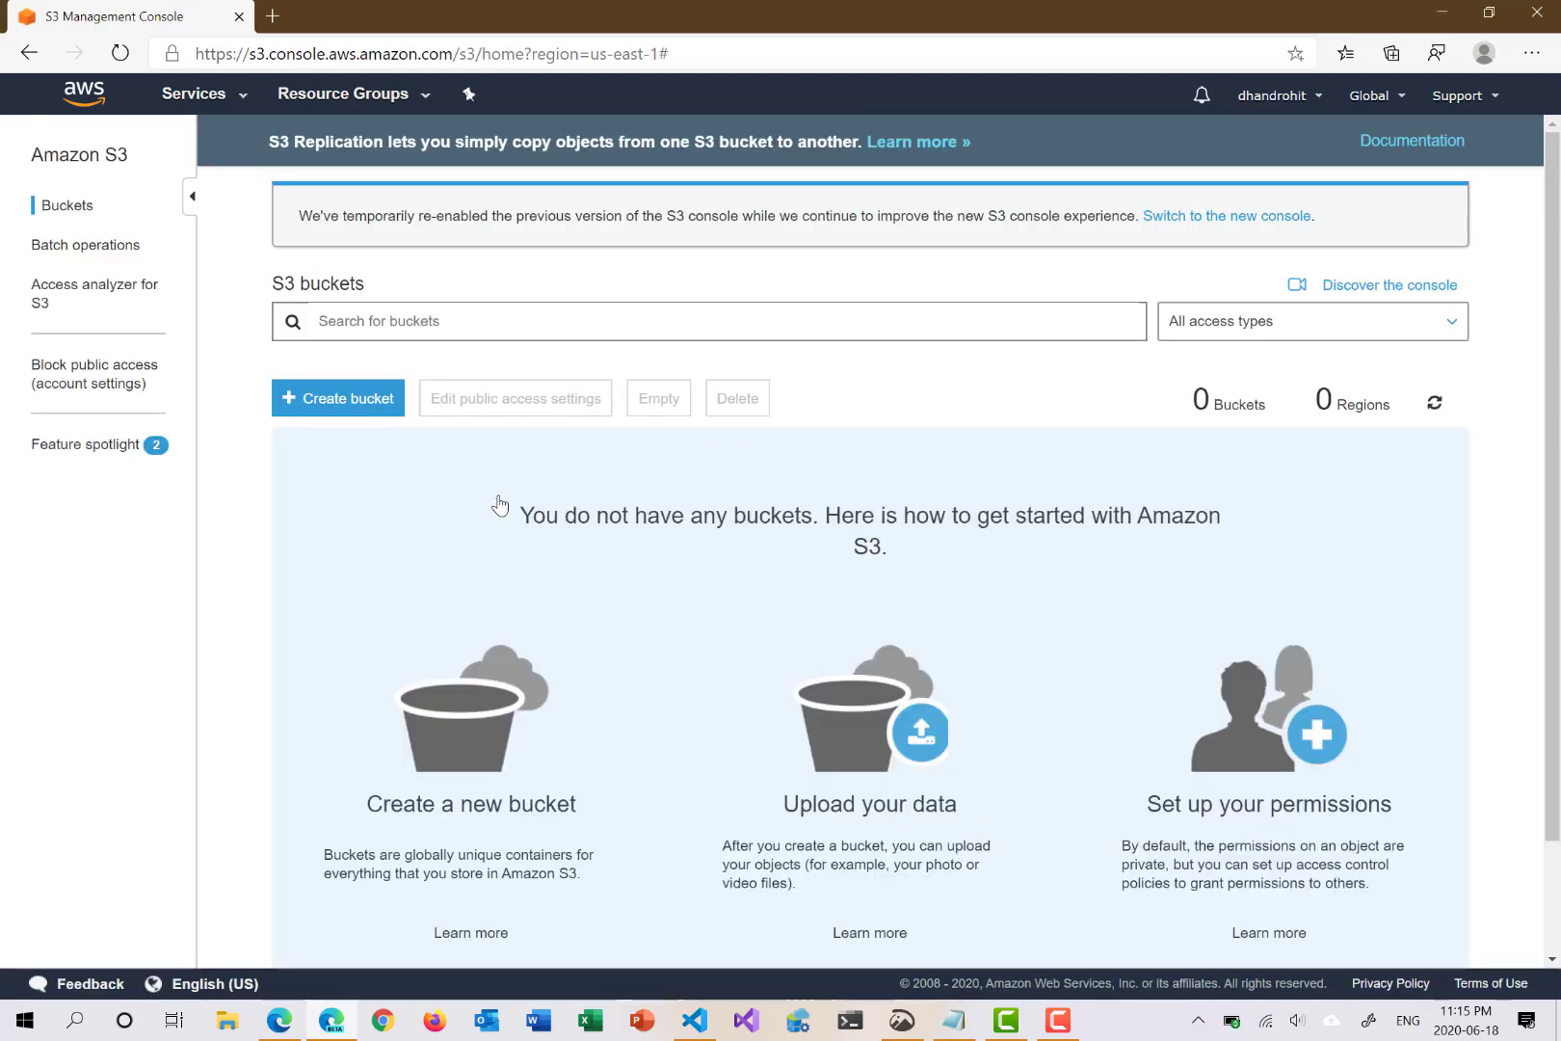
left_click(85, 95)
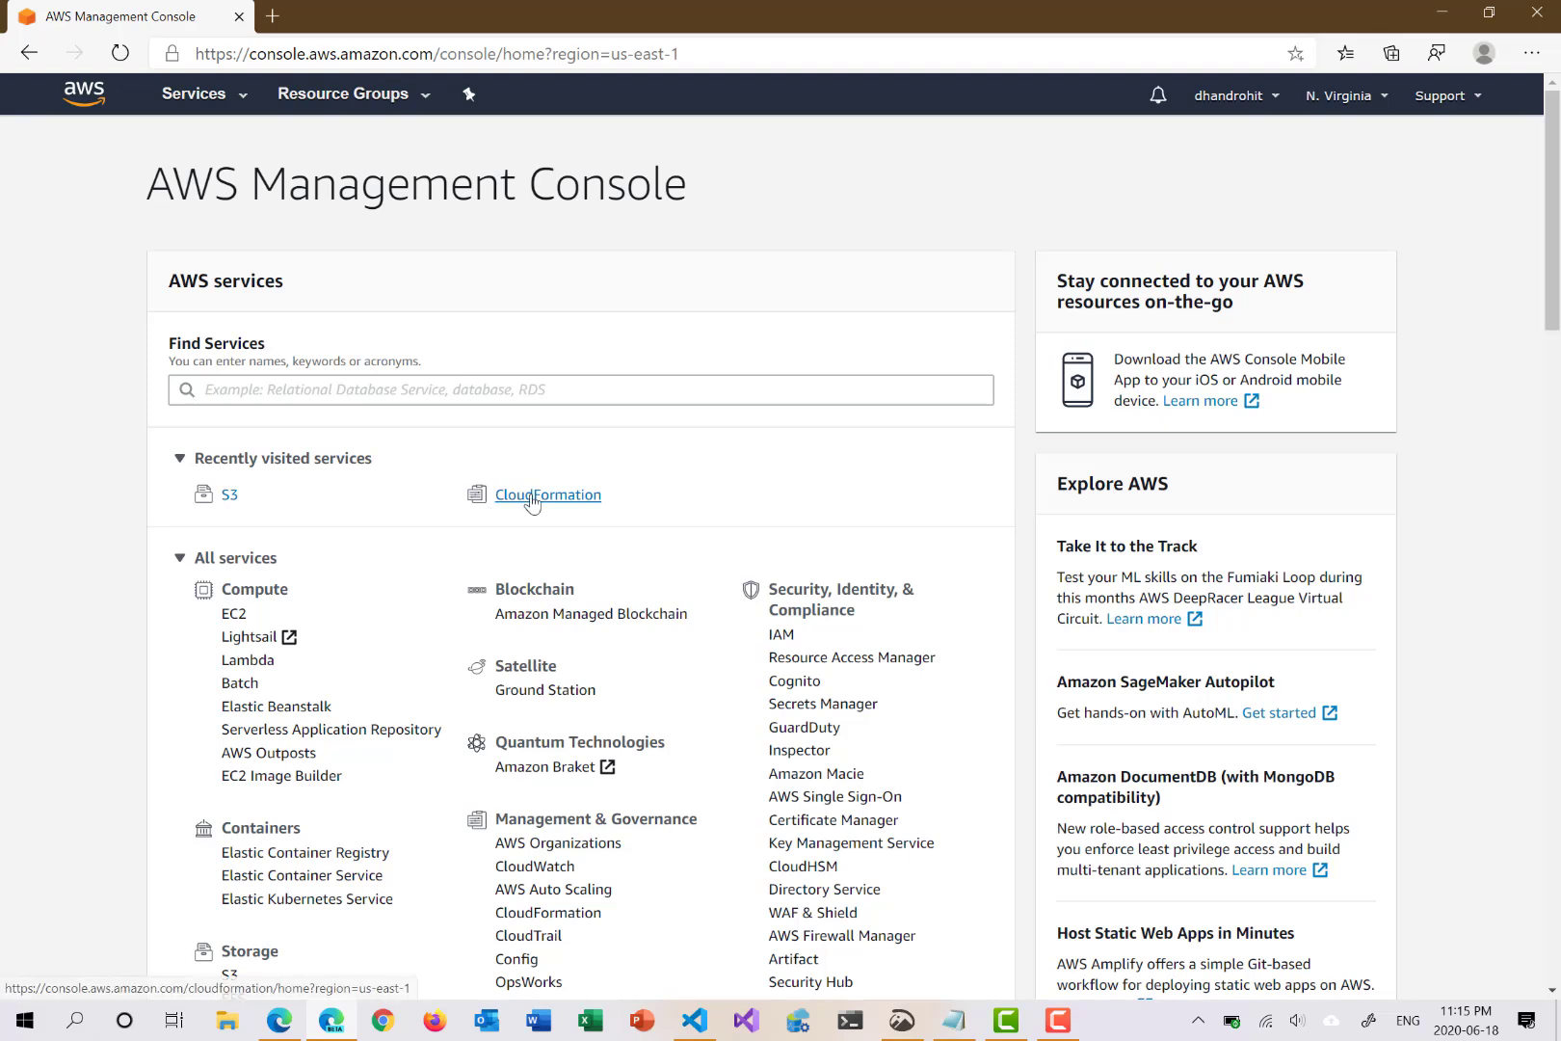
left_click(532, 500)
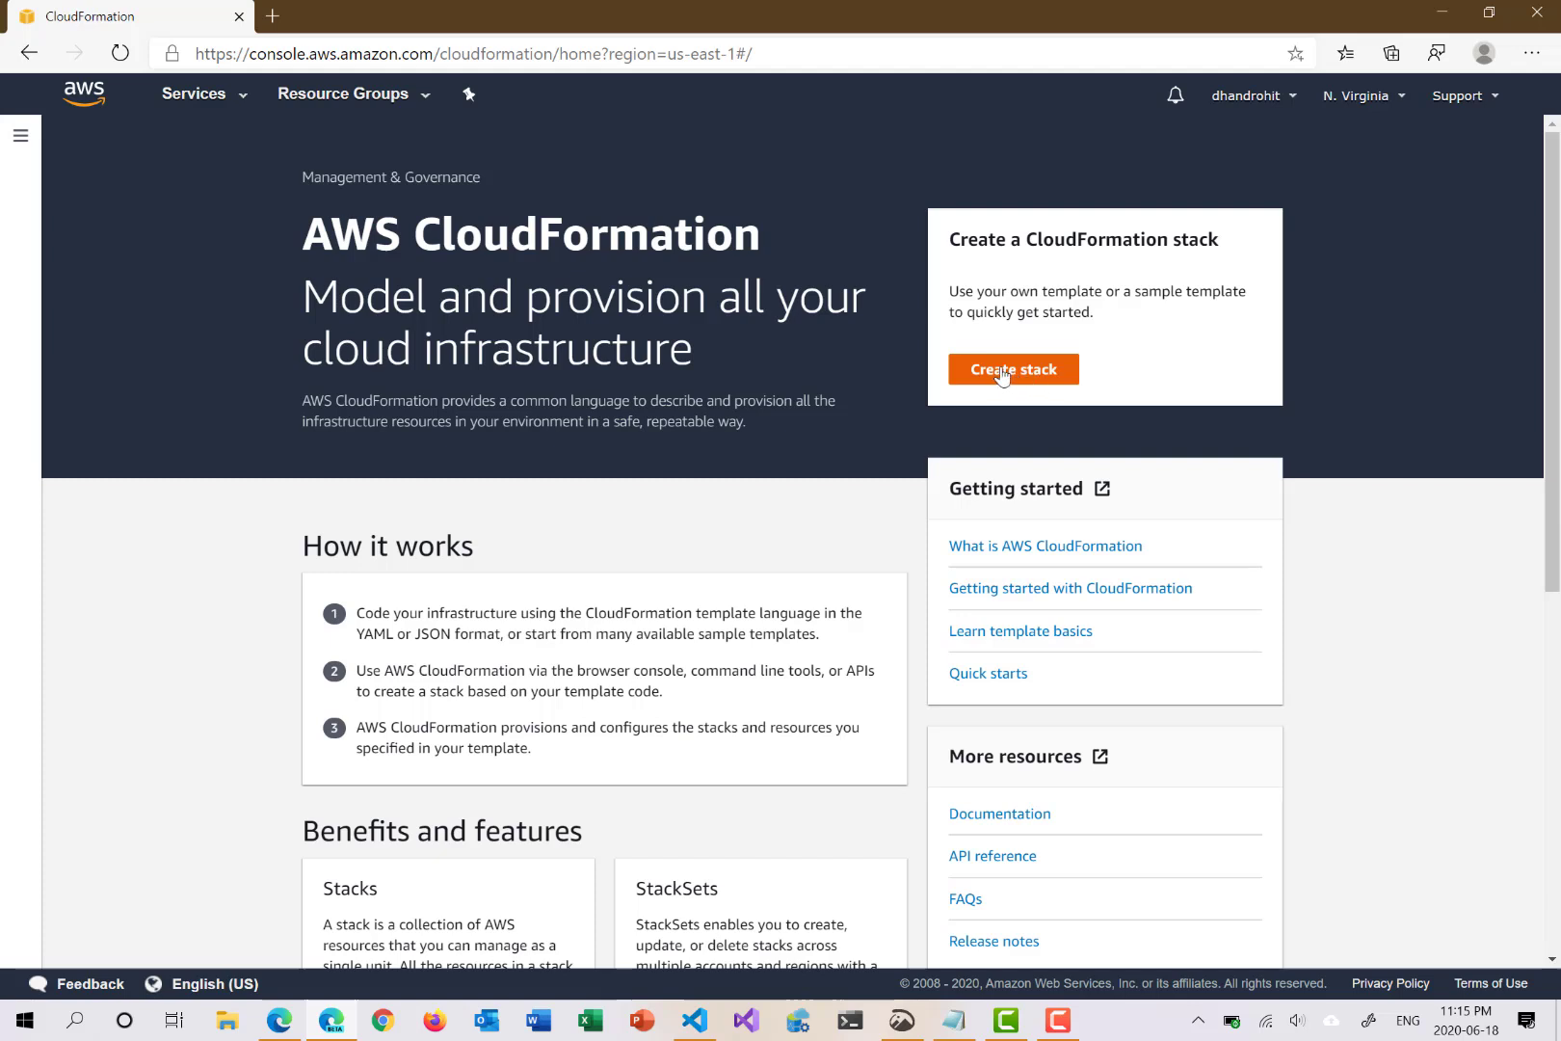
Step: Start the Create stack wizard, briefly glancing at rddemo.json in VS Code
left_click(1002, 374)
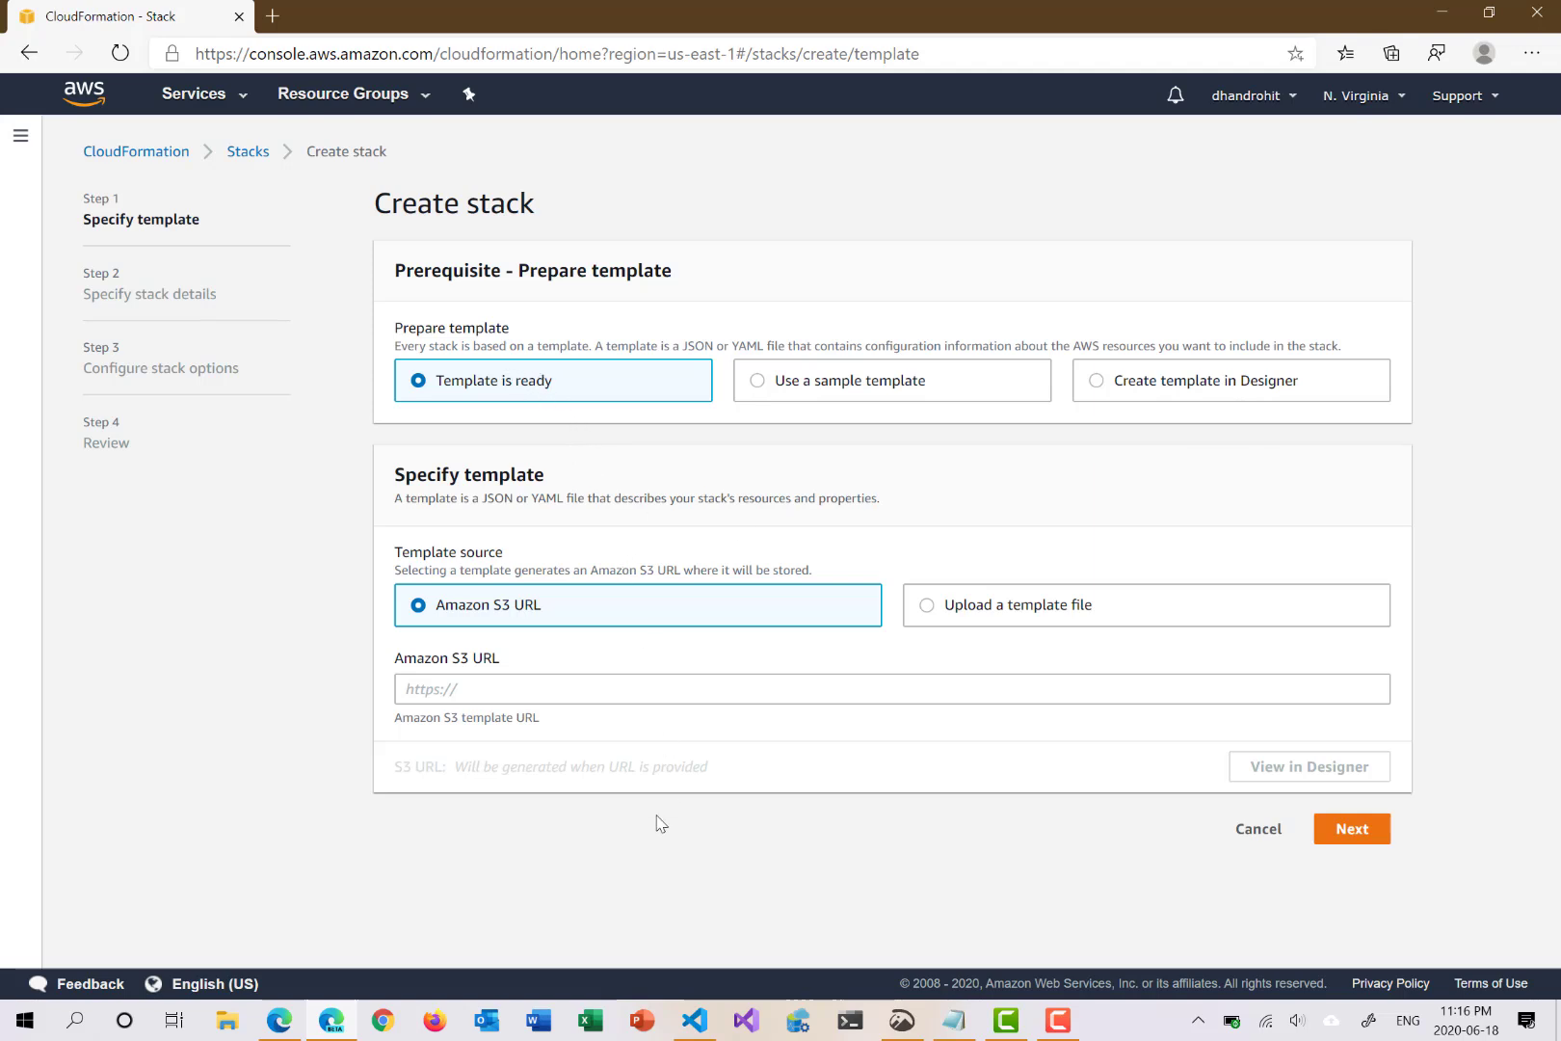
left_click(701, 1028)
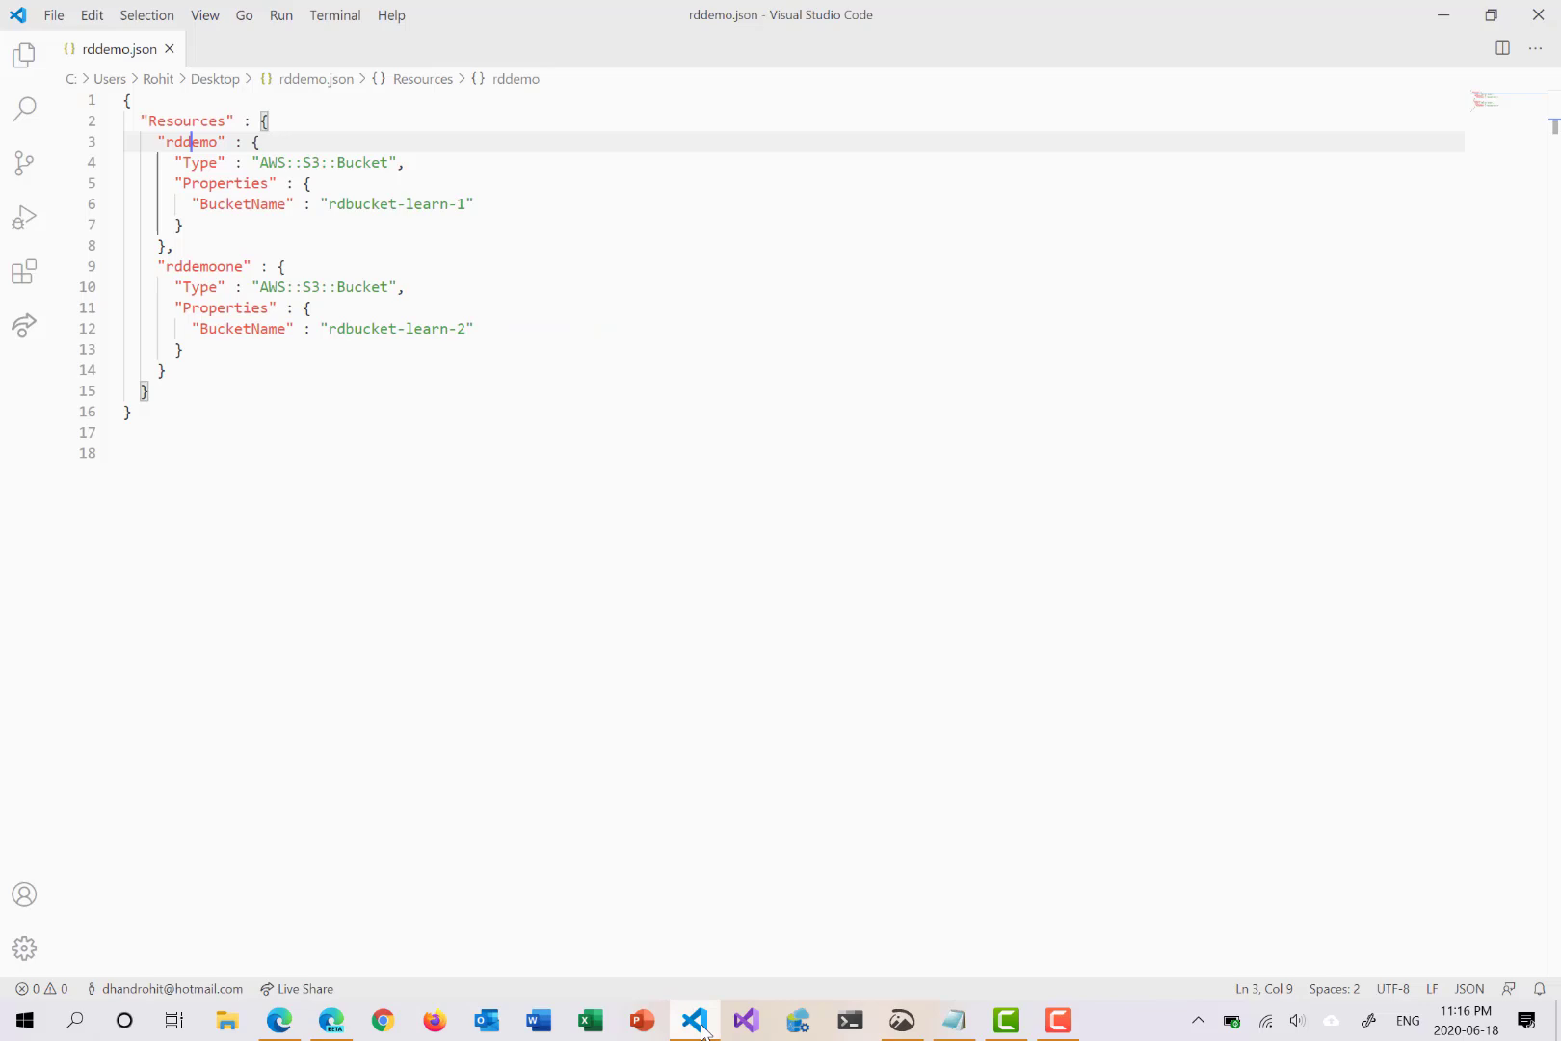
left_click(702, 1027)
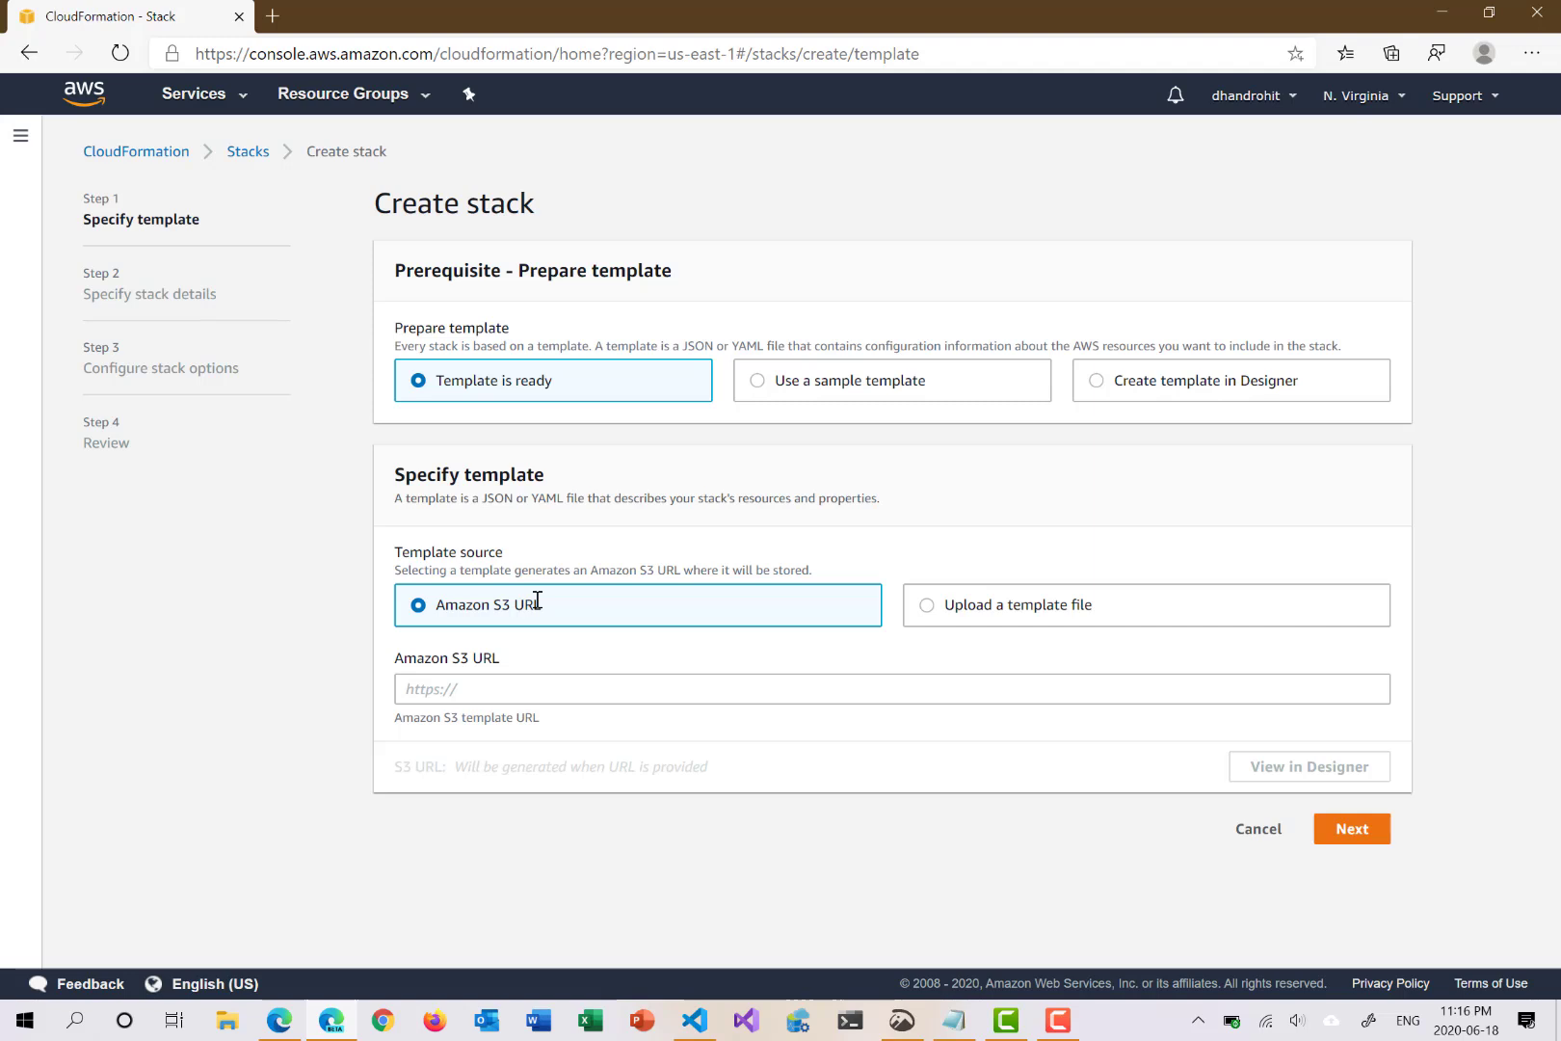
Step: Upload rddemo.json from the Desktop as the stack's template file
left_click(929, 607)
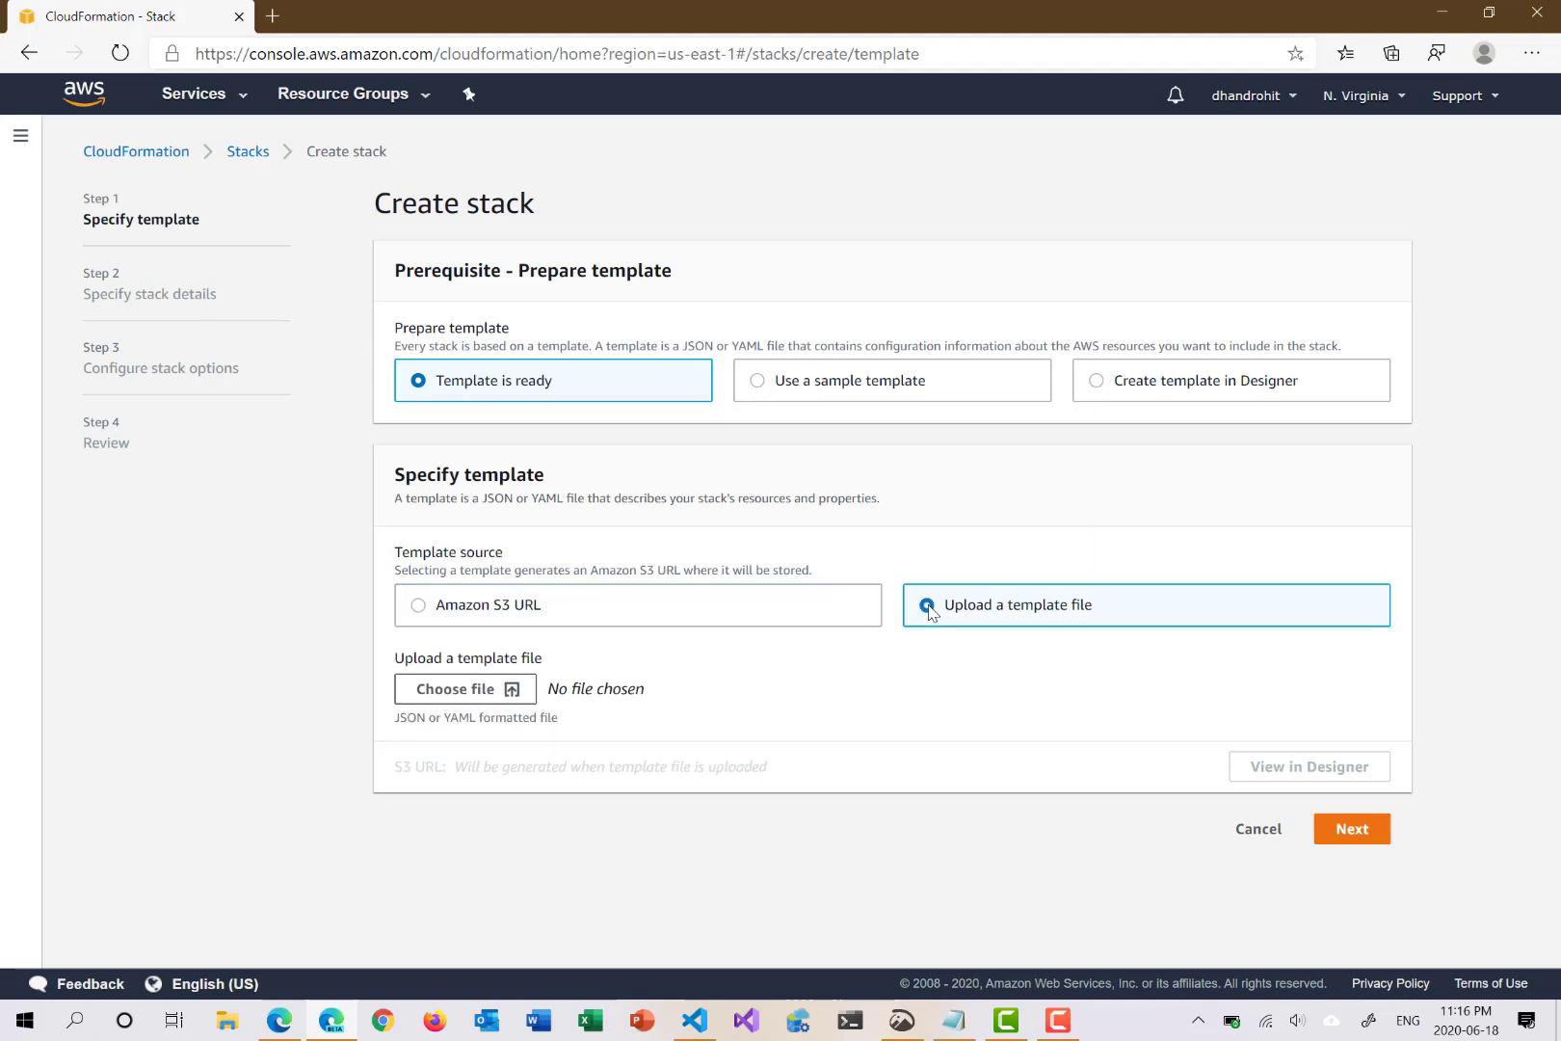
left_click(479, 692)
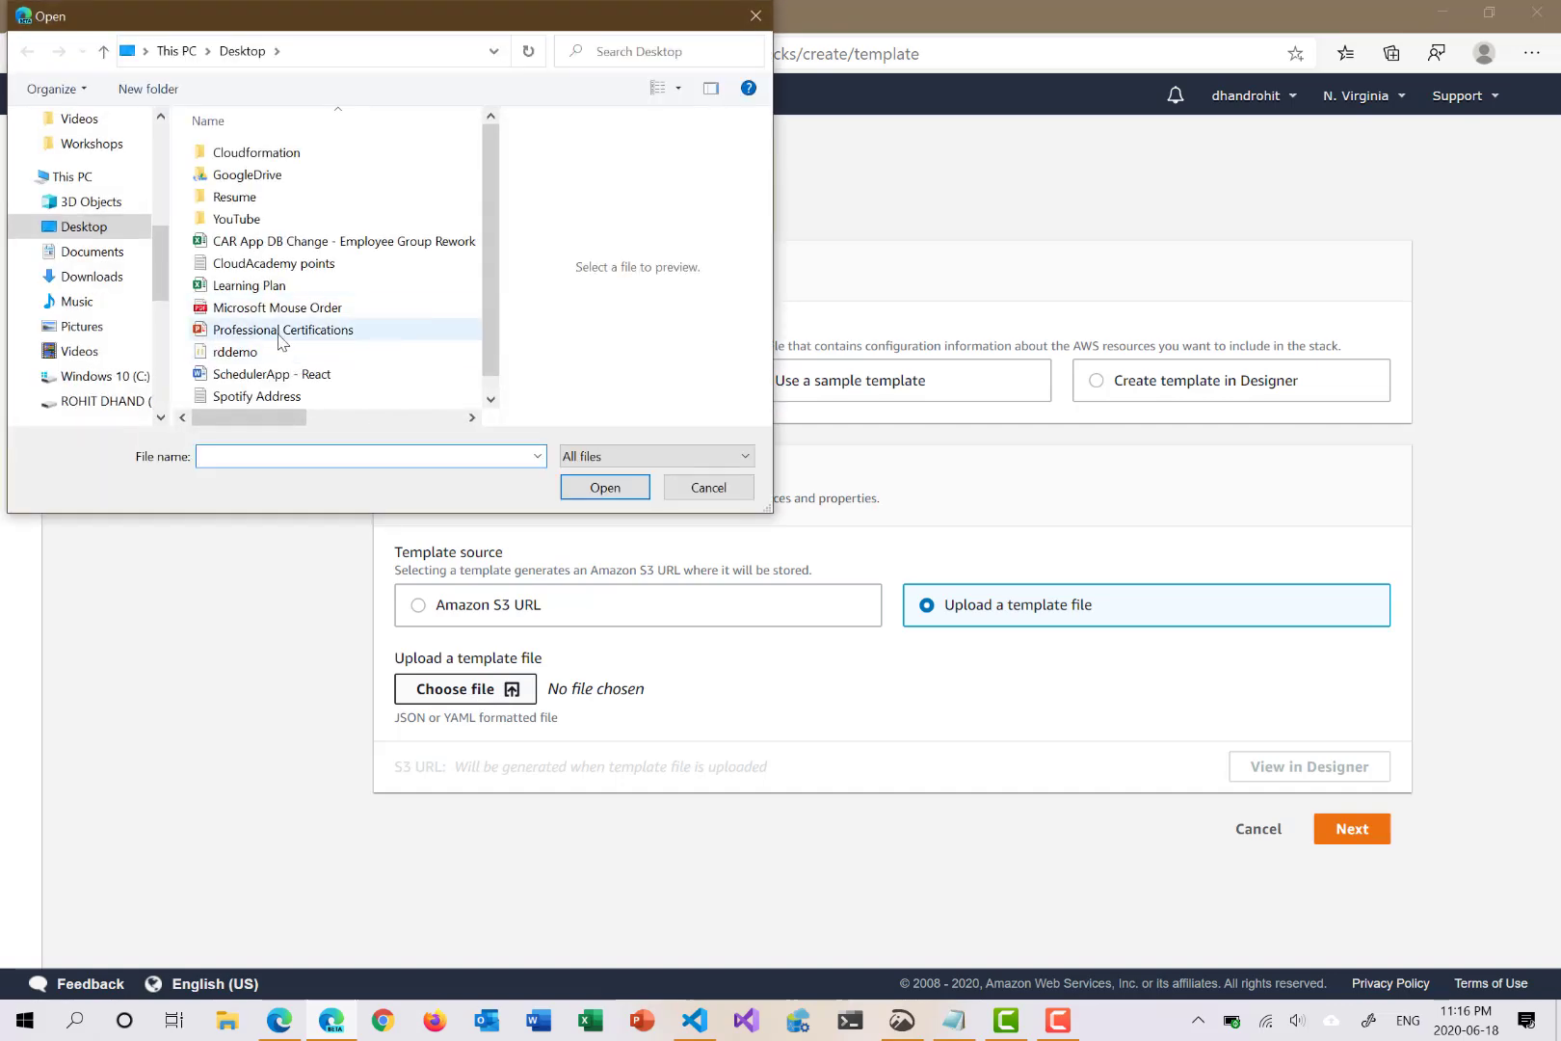
left_click(276, 351)
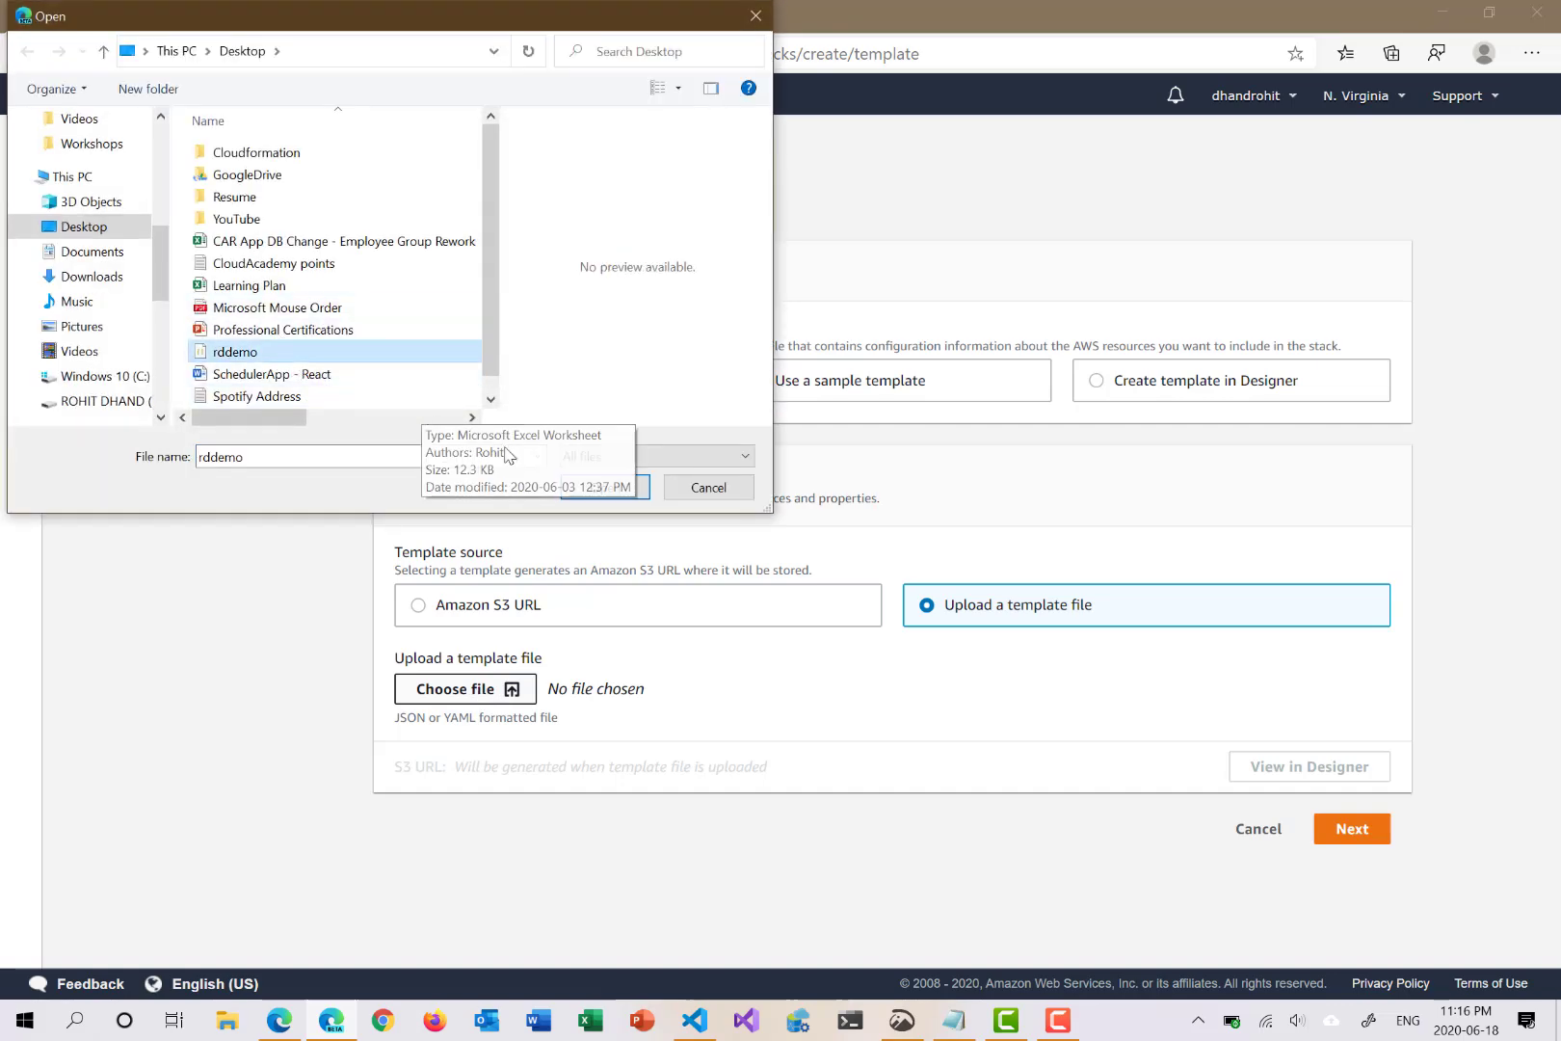
left_click(605, 487)
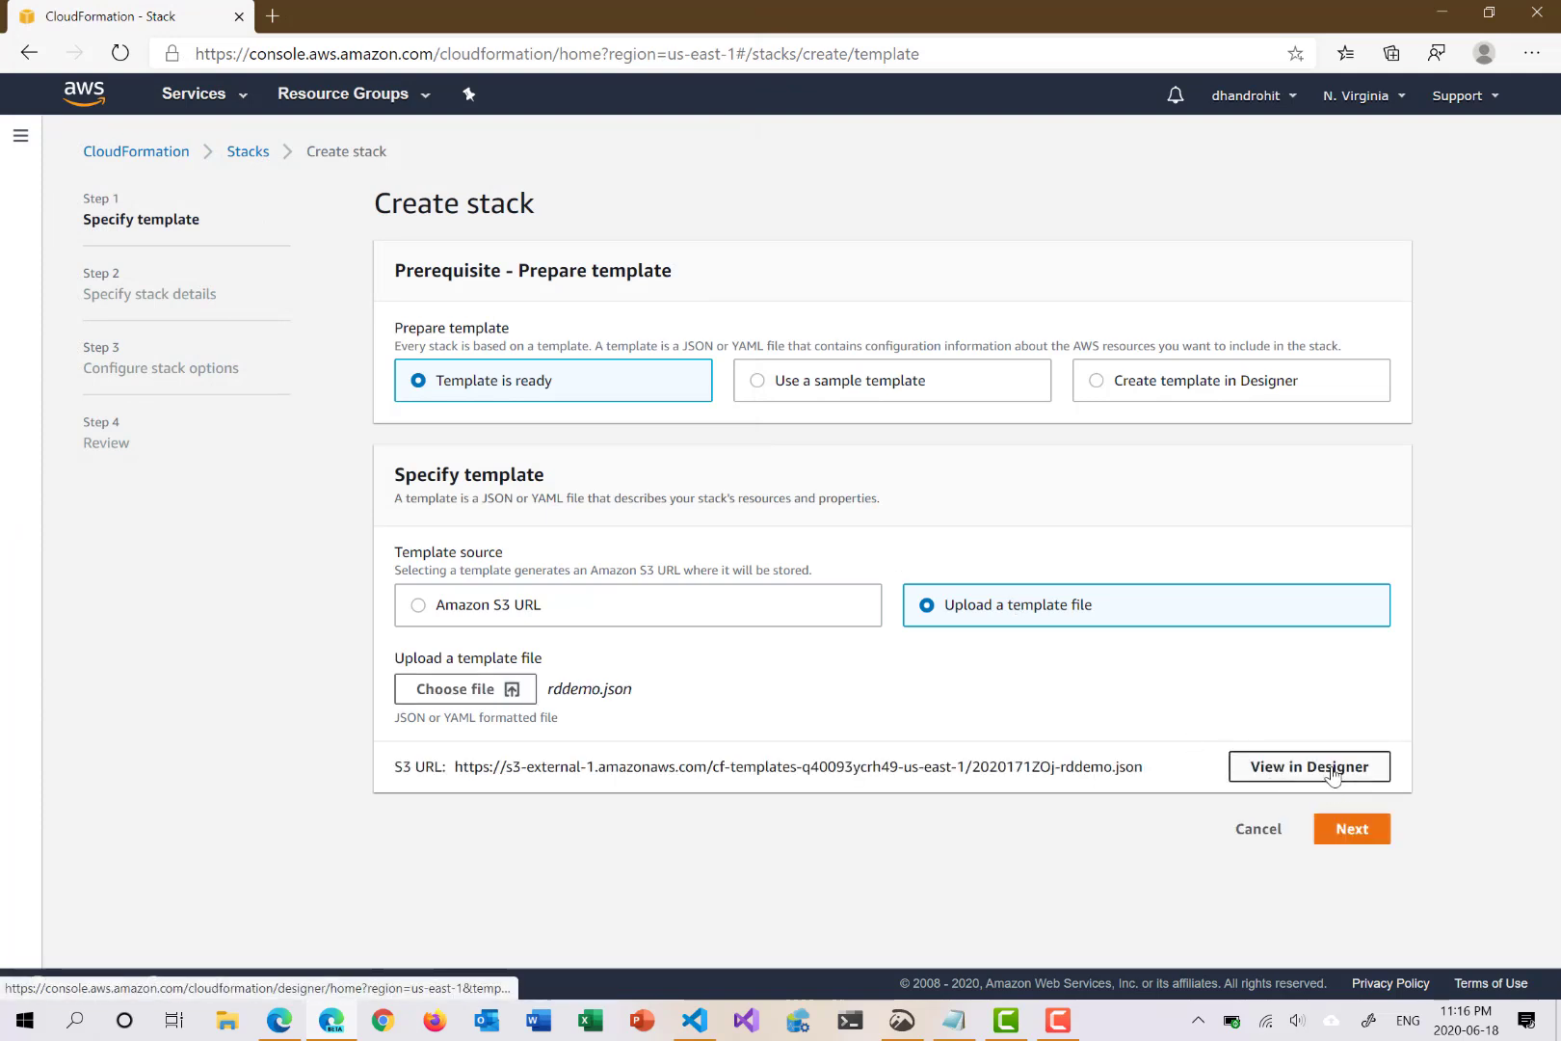
Step: Name the stack rdbucketstack and continue to the stack options step
left_click(1346, 835)
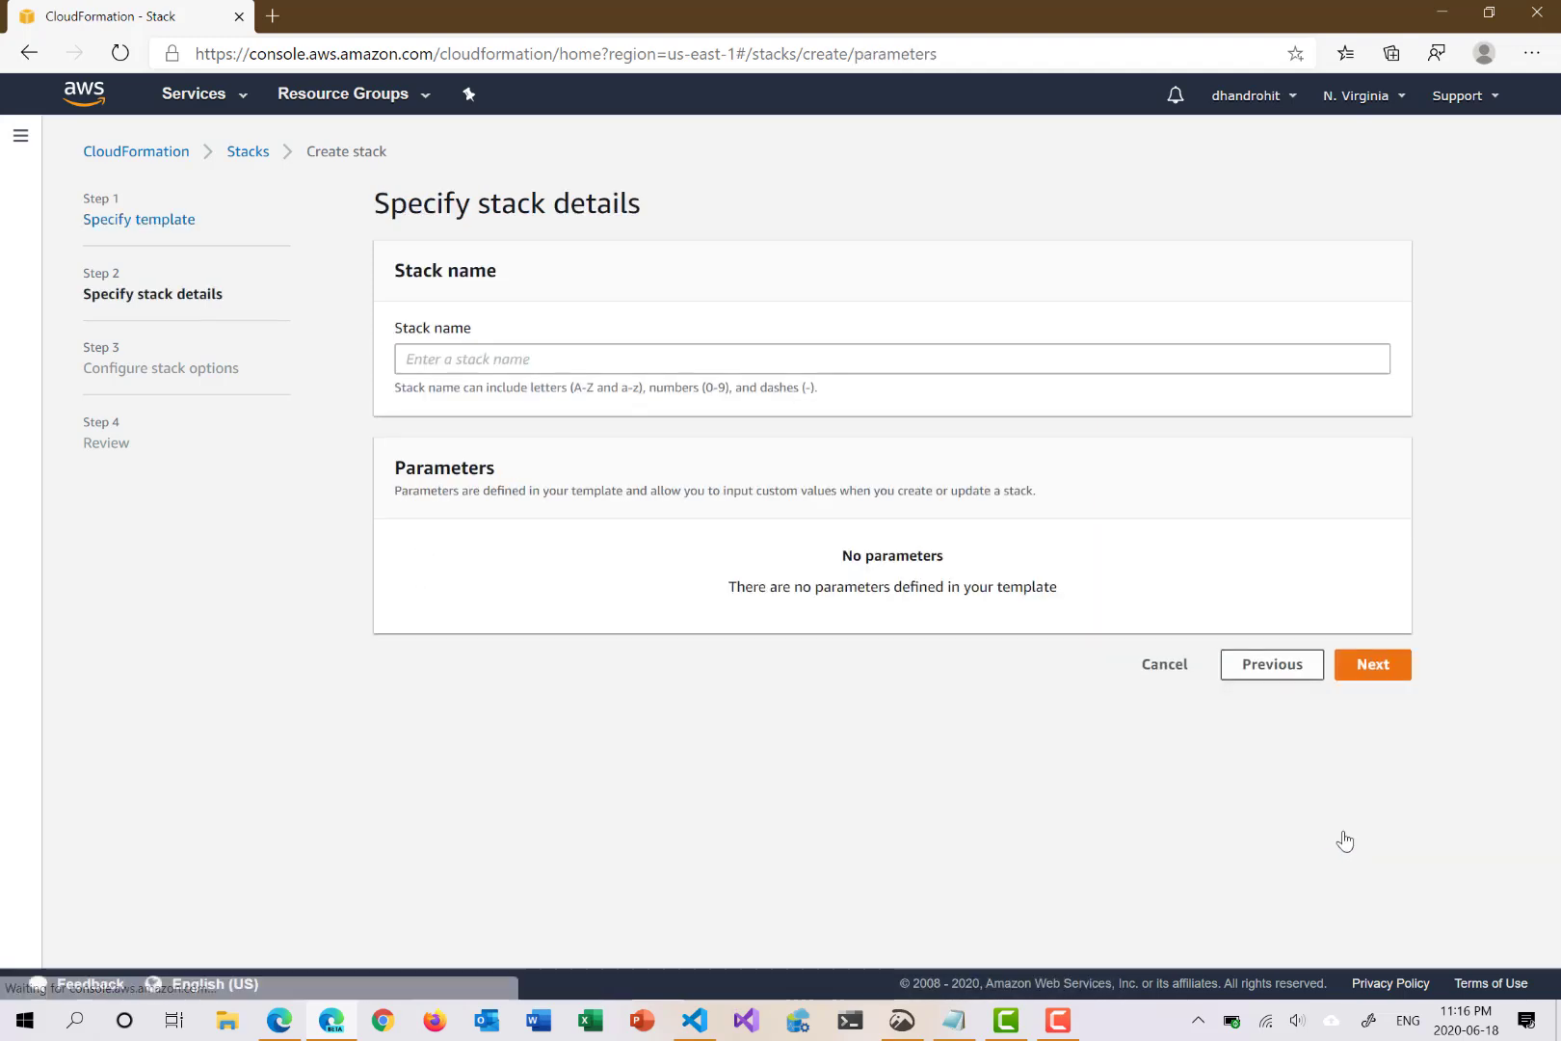
left_click(422, 357)
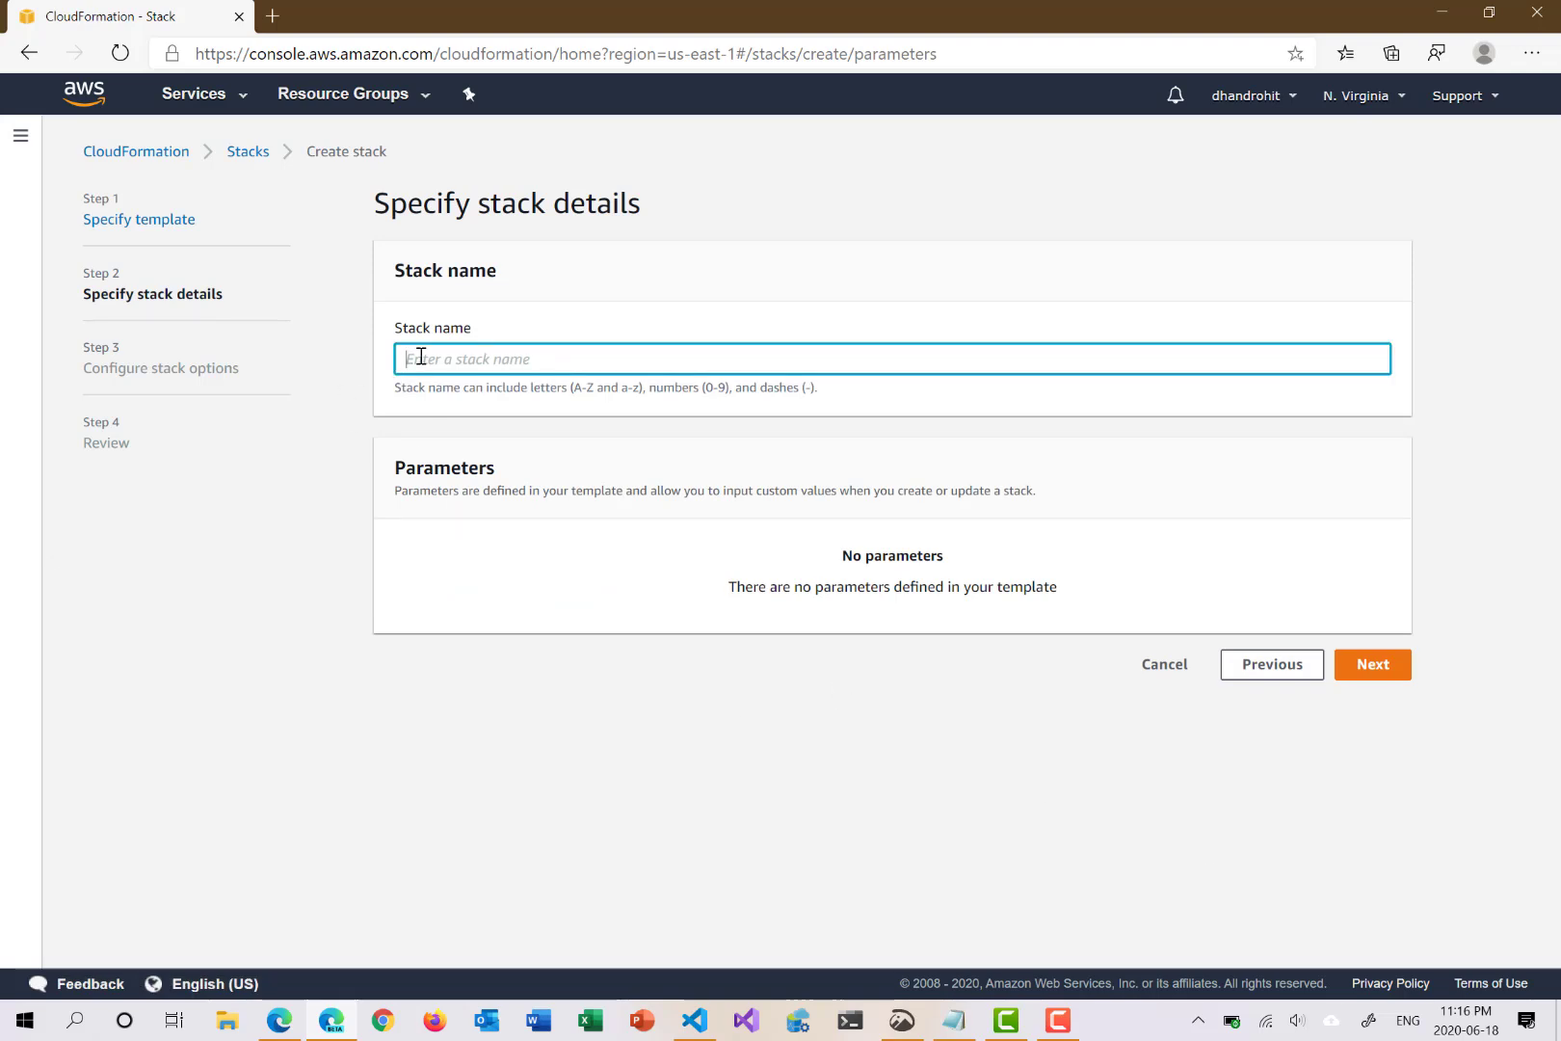
type("rds3")
key("BackSpace")
key("BackSpace")
type("buc")
left_click(1374, 665)
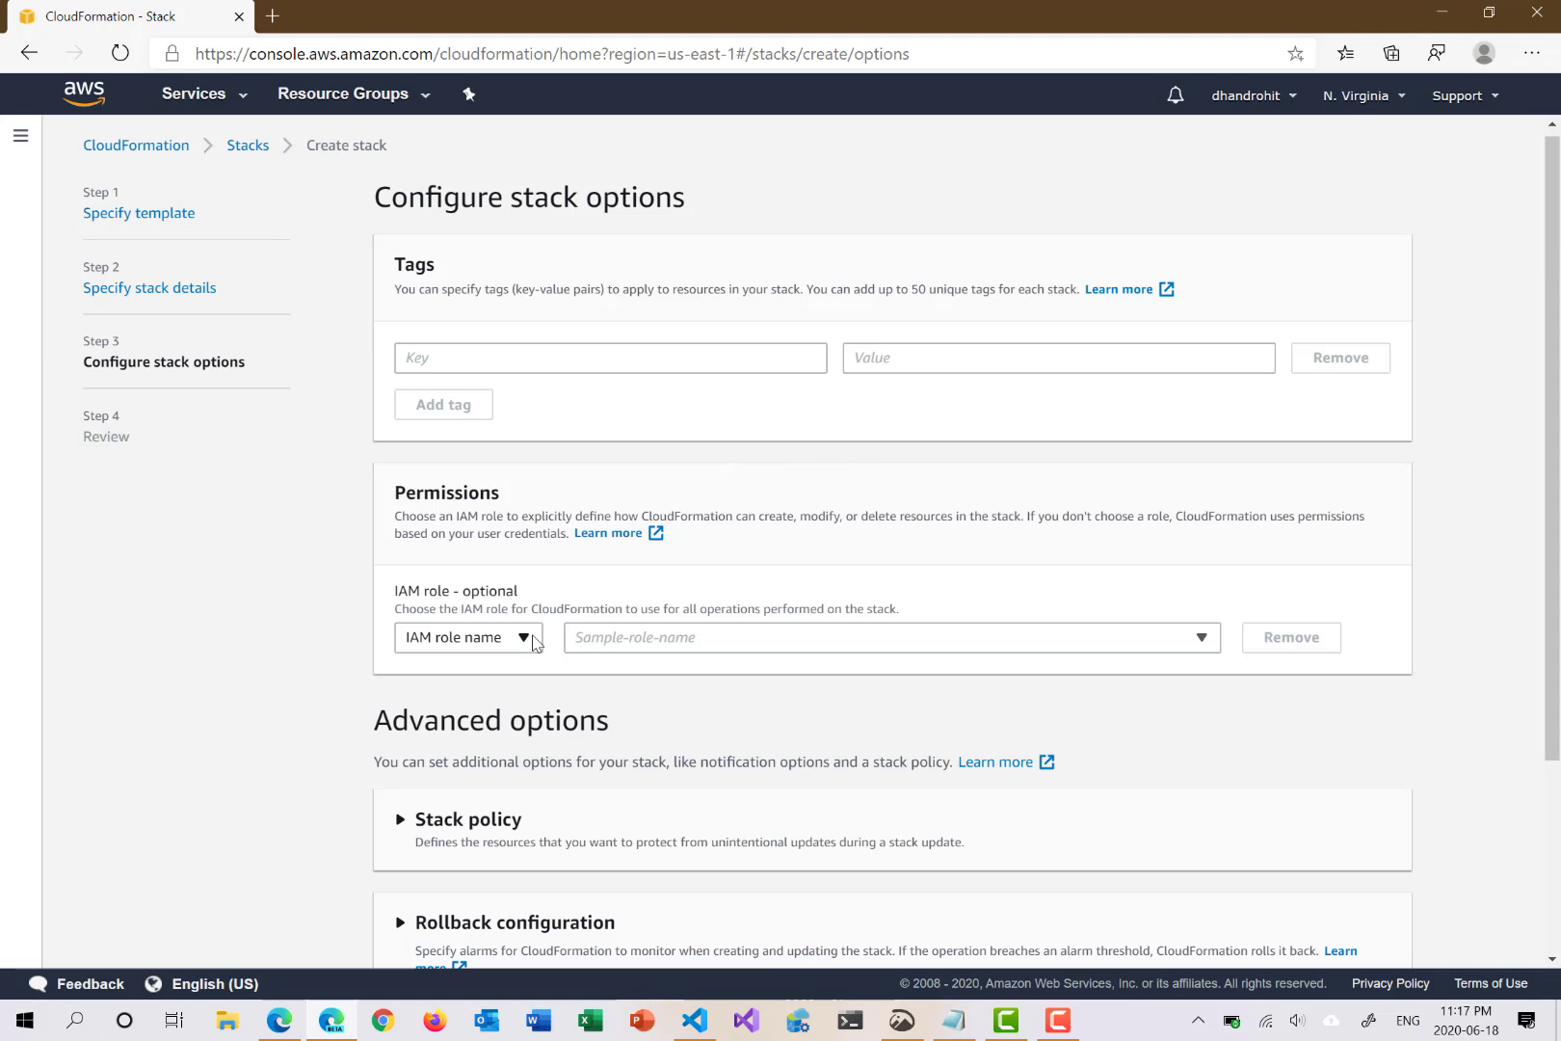
Step: Review stack policy, rollback, notification and creation options, keep the defaults, and continue to review
scroll(536, 644, "down", 2)
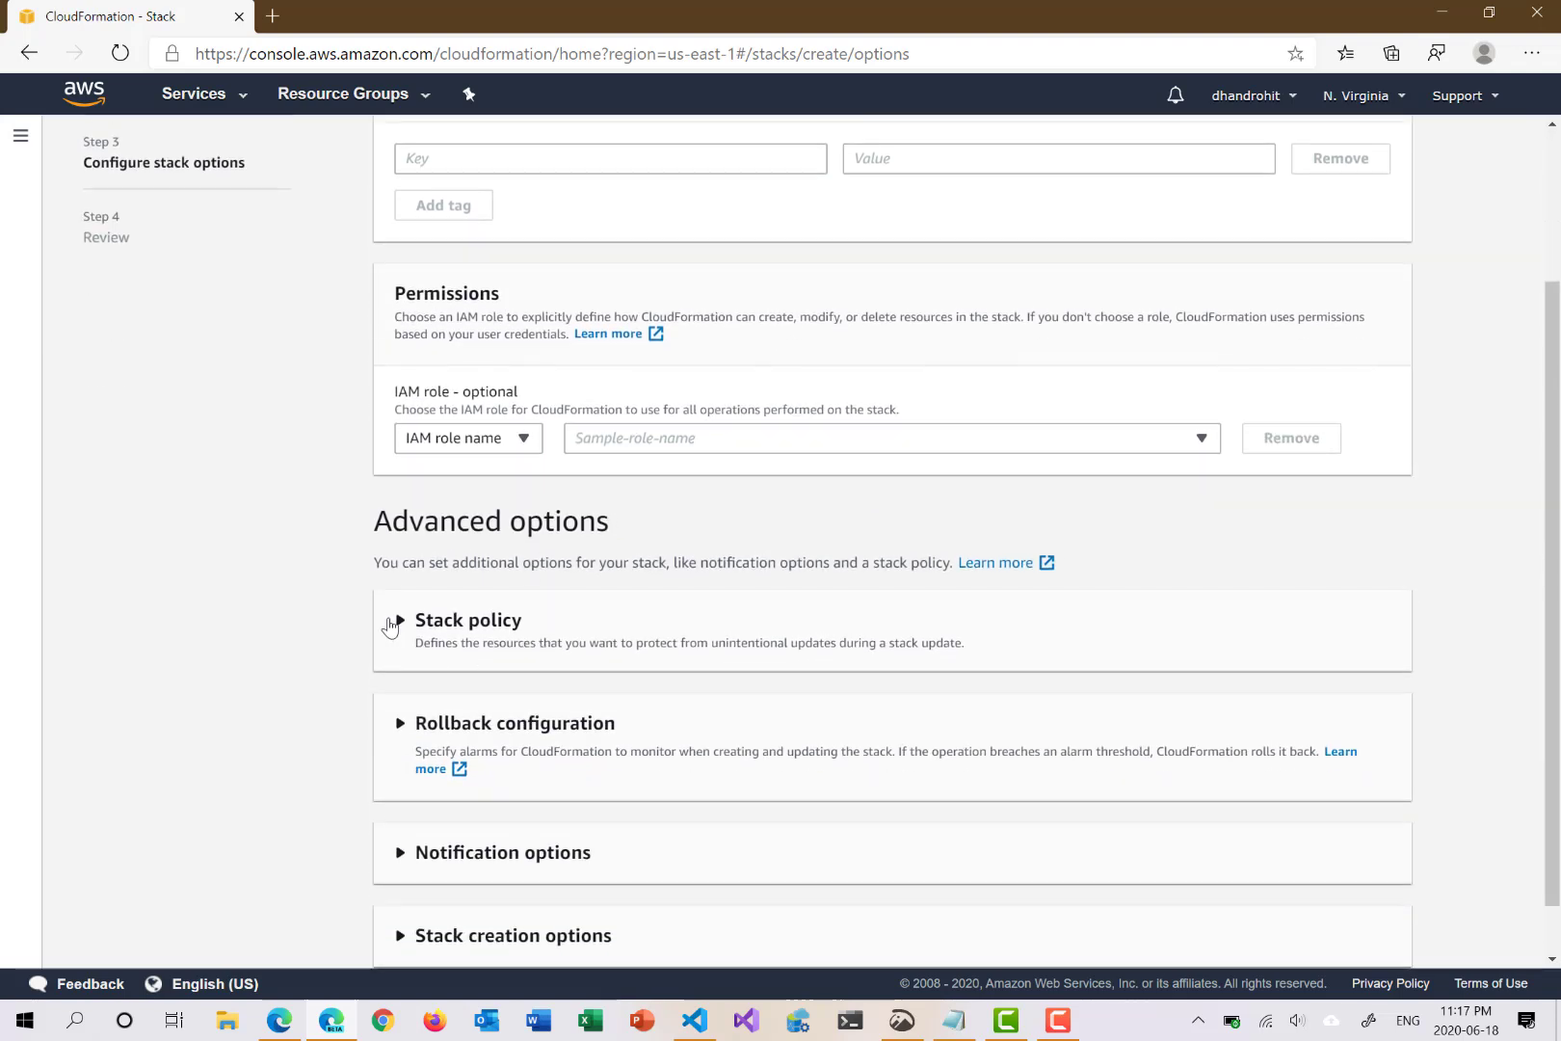
left_click(391, 625)
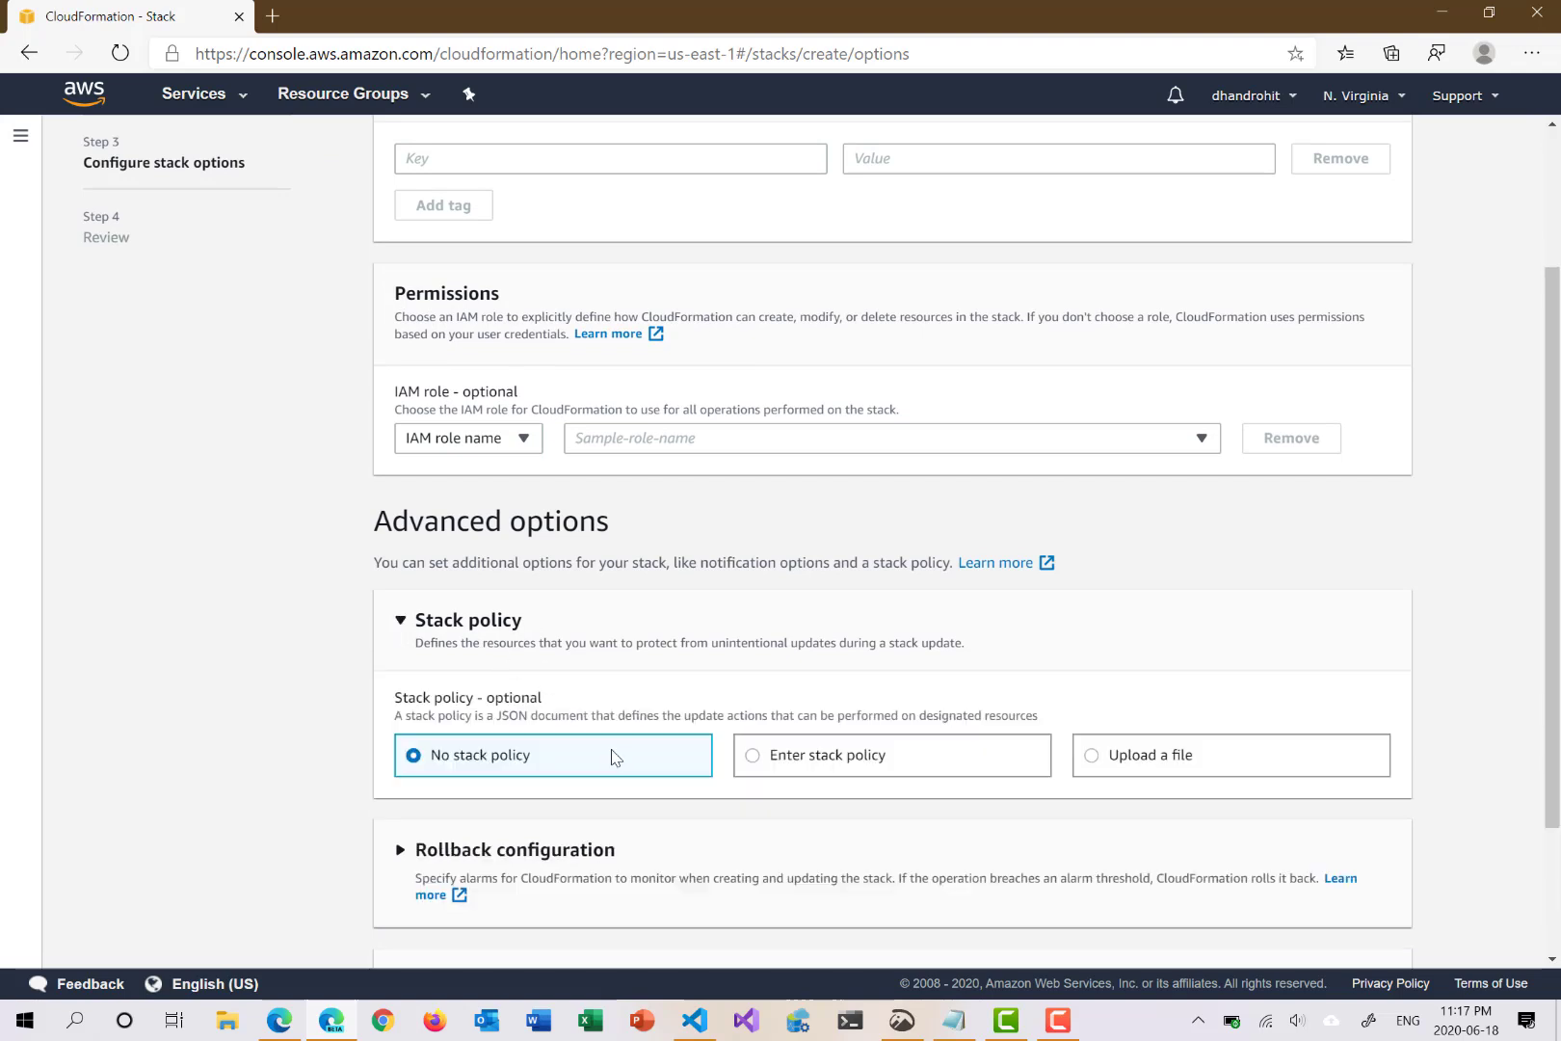
left_click(401, 625)
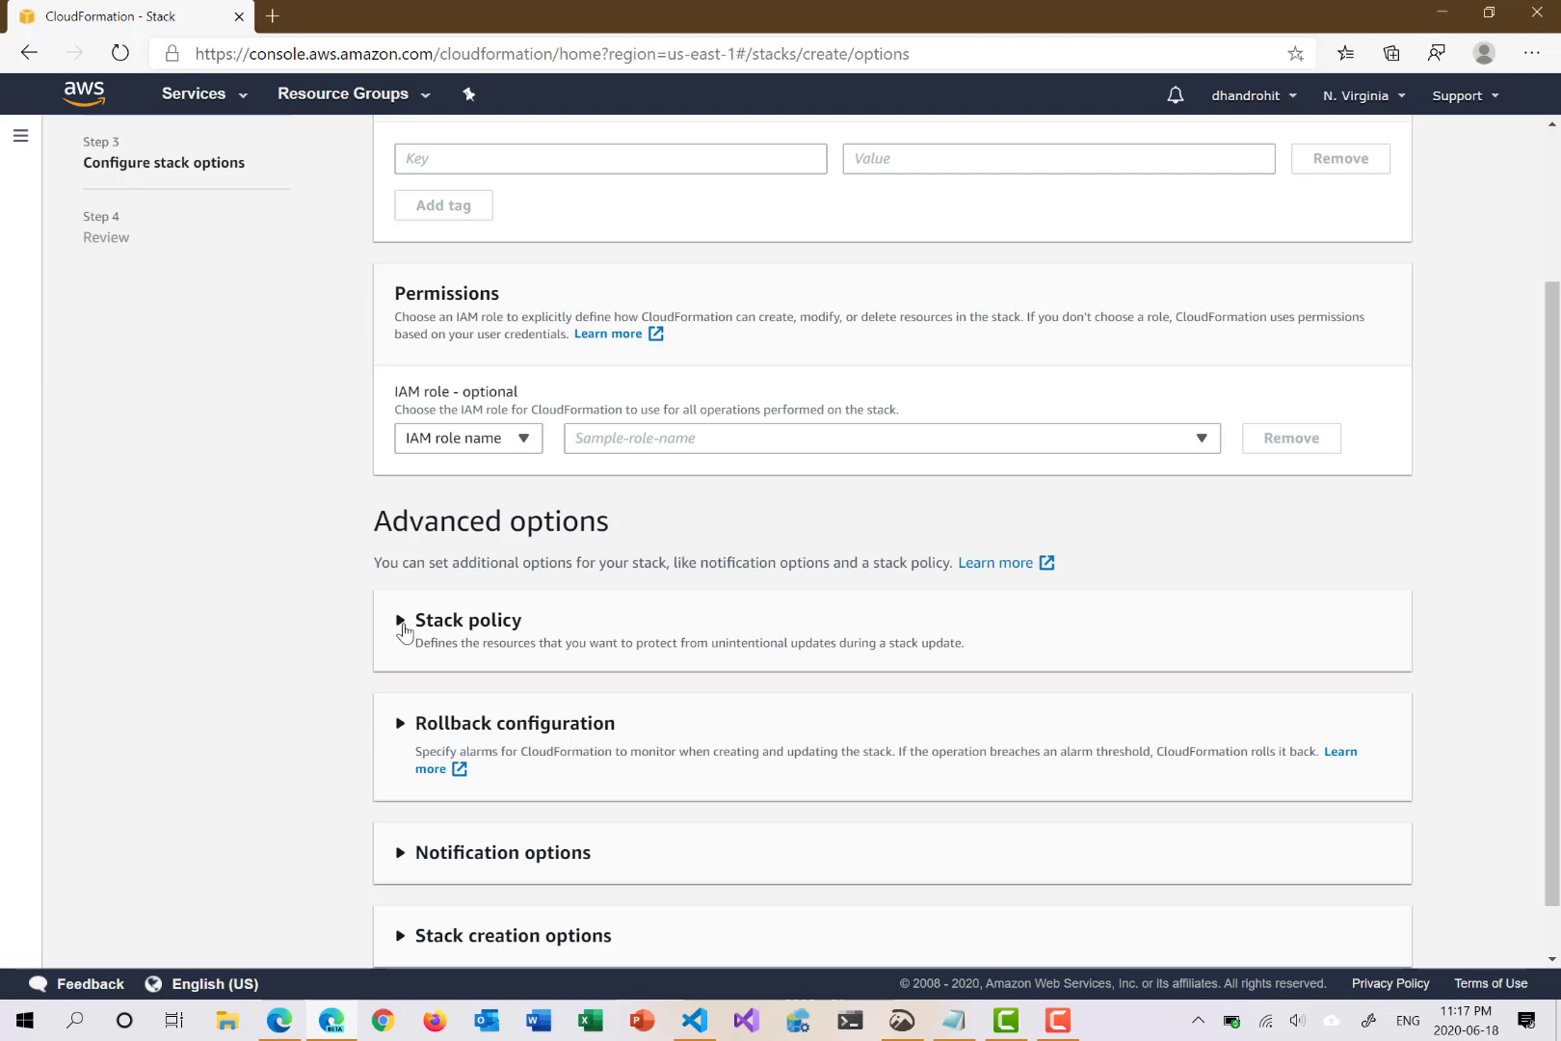
scroll(403, 638, "down", 1)
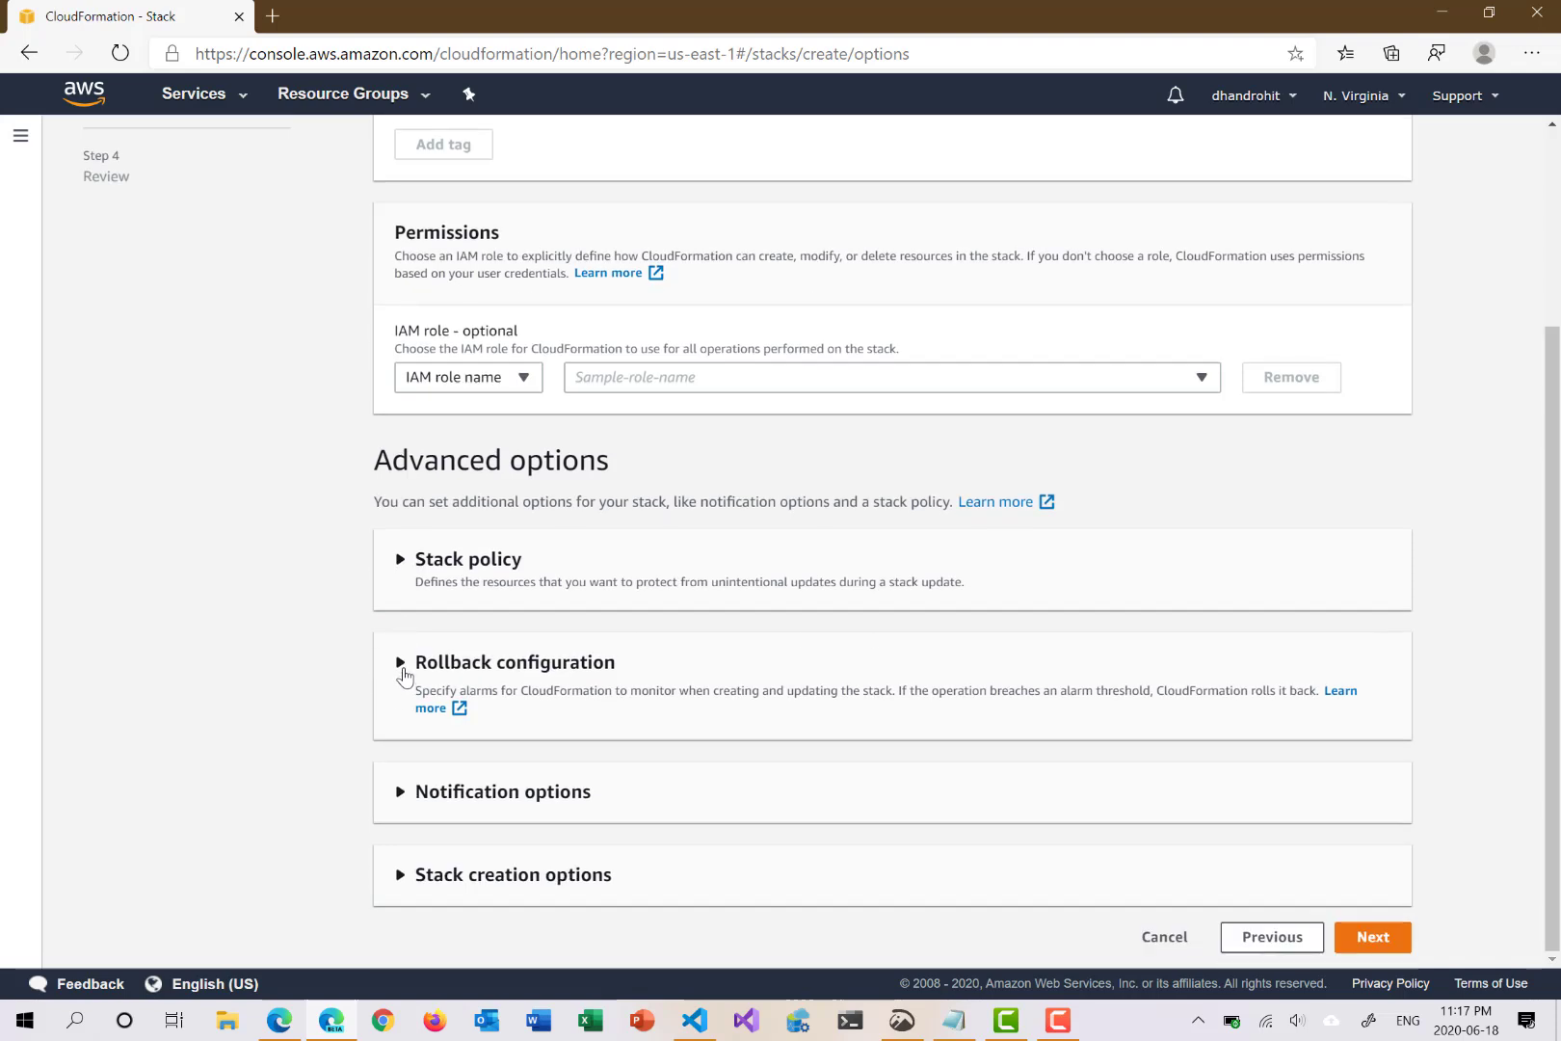
left_click(402, 665)
left_click(403, 673)
left_click(402, 794)
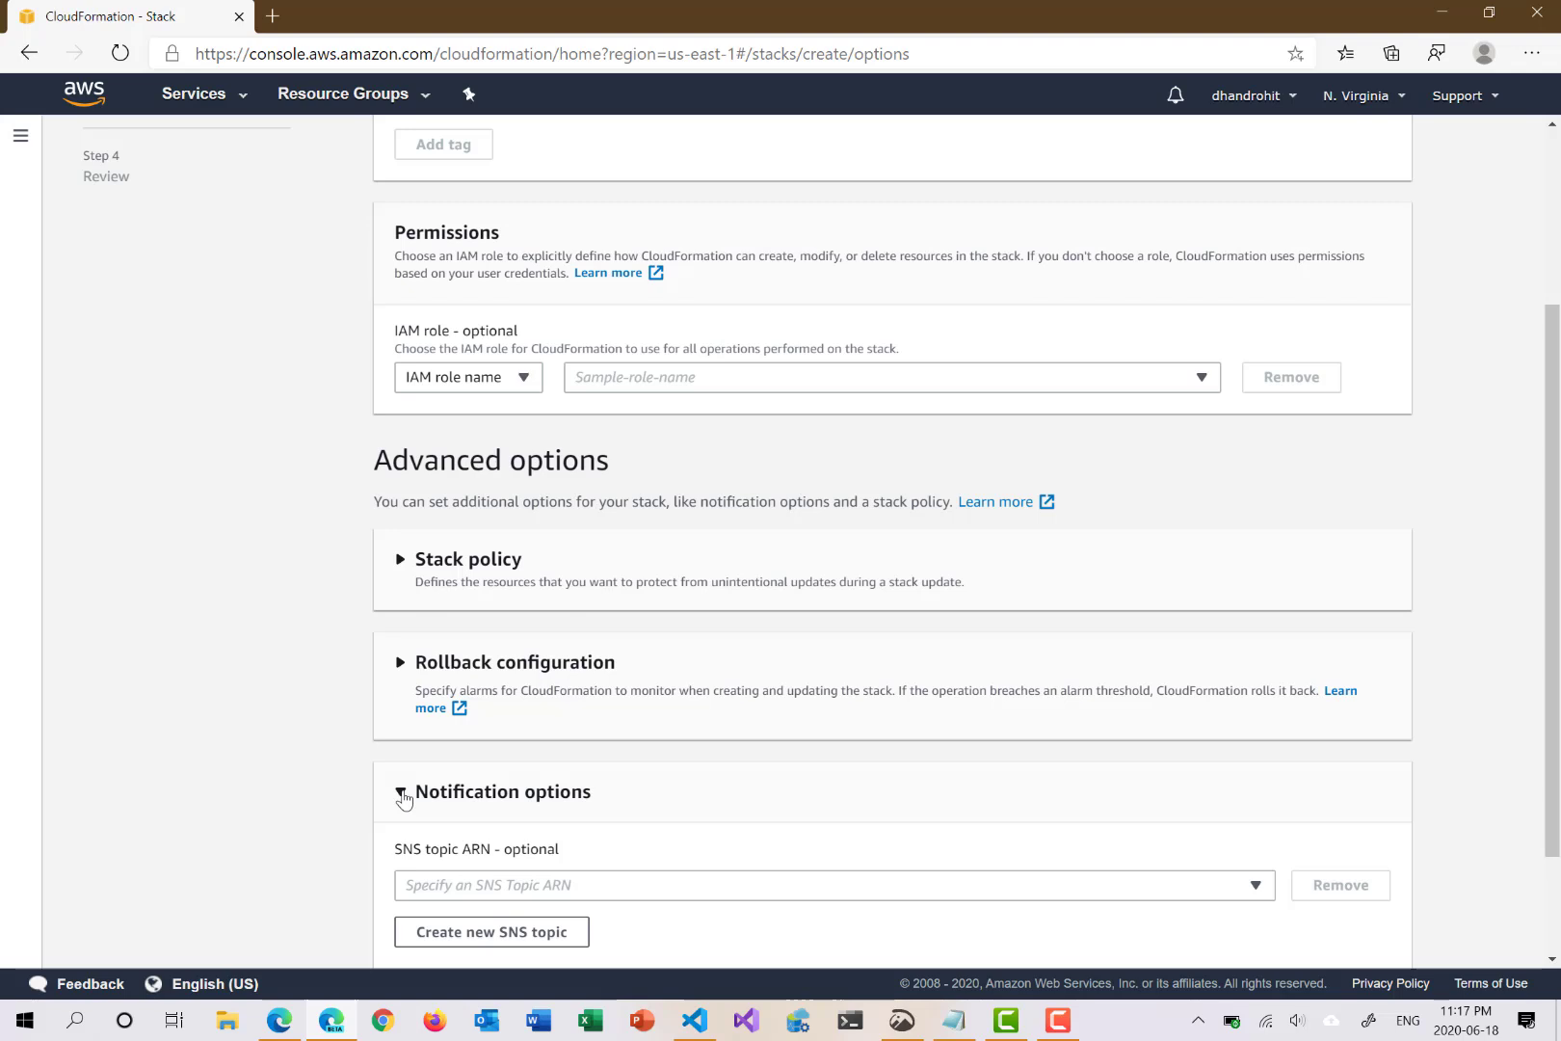
left_click(403, 796)
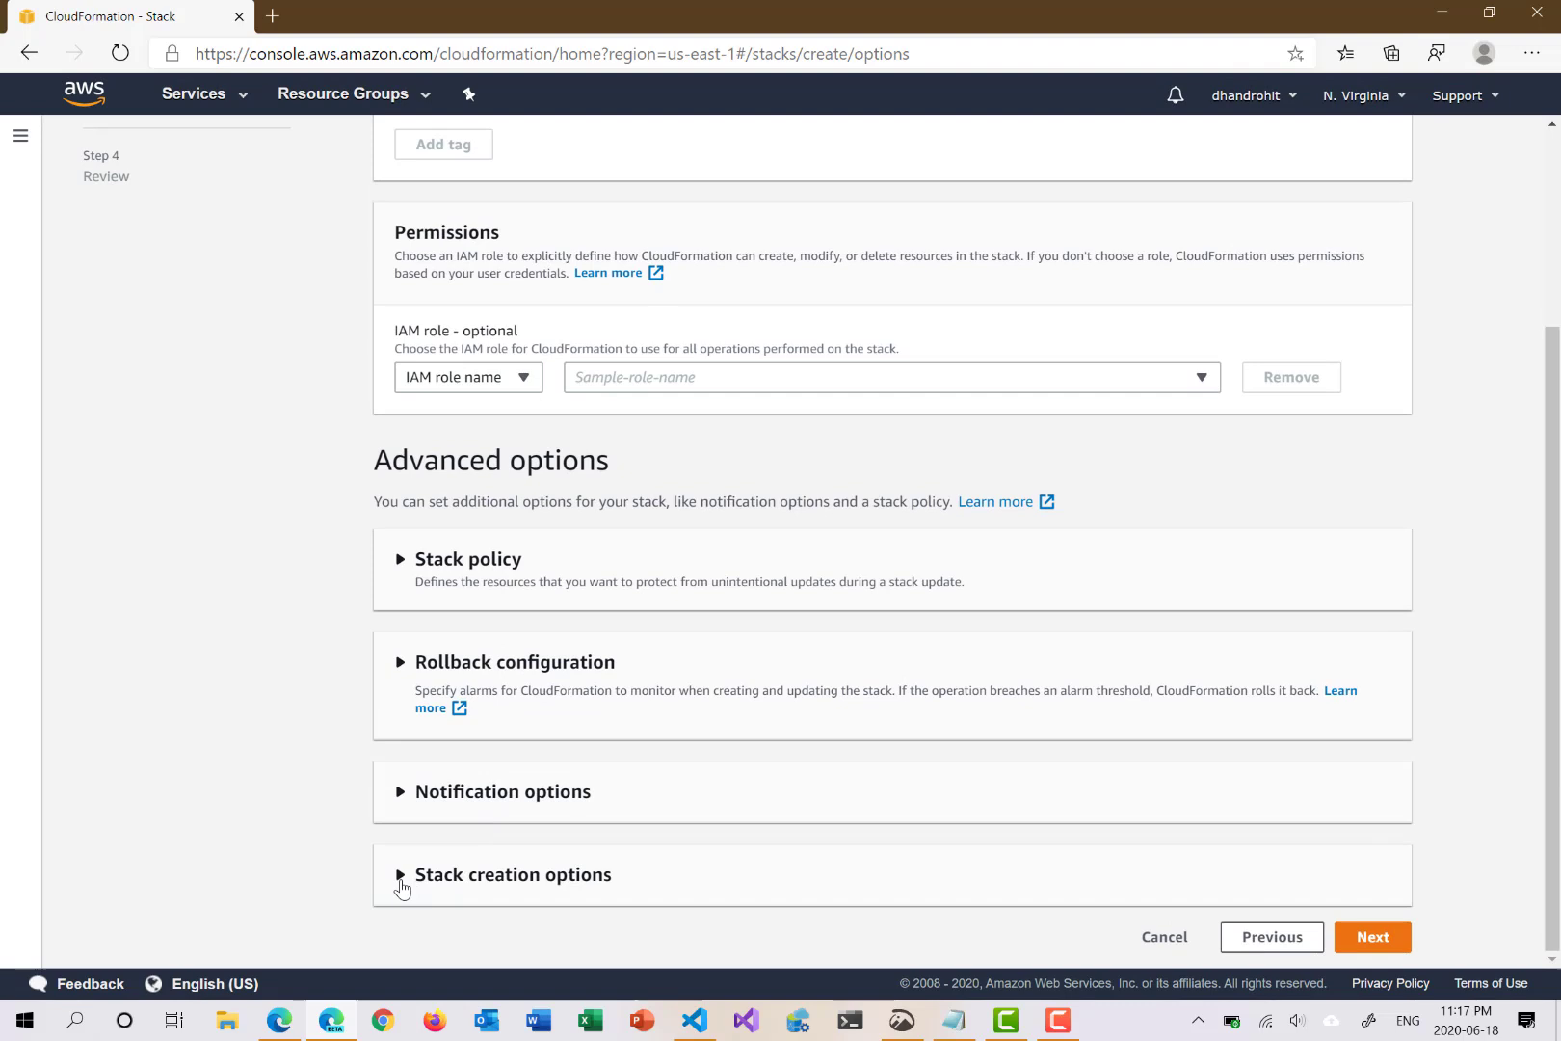
left_click(401, 876)
scroll(713, 786, "down", 3)
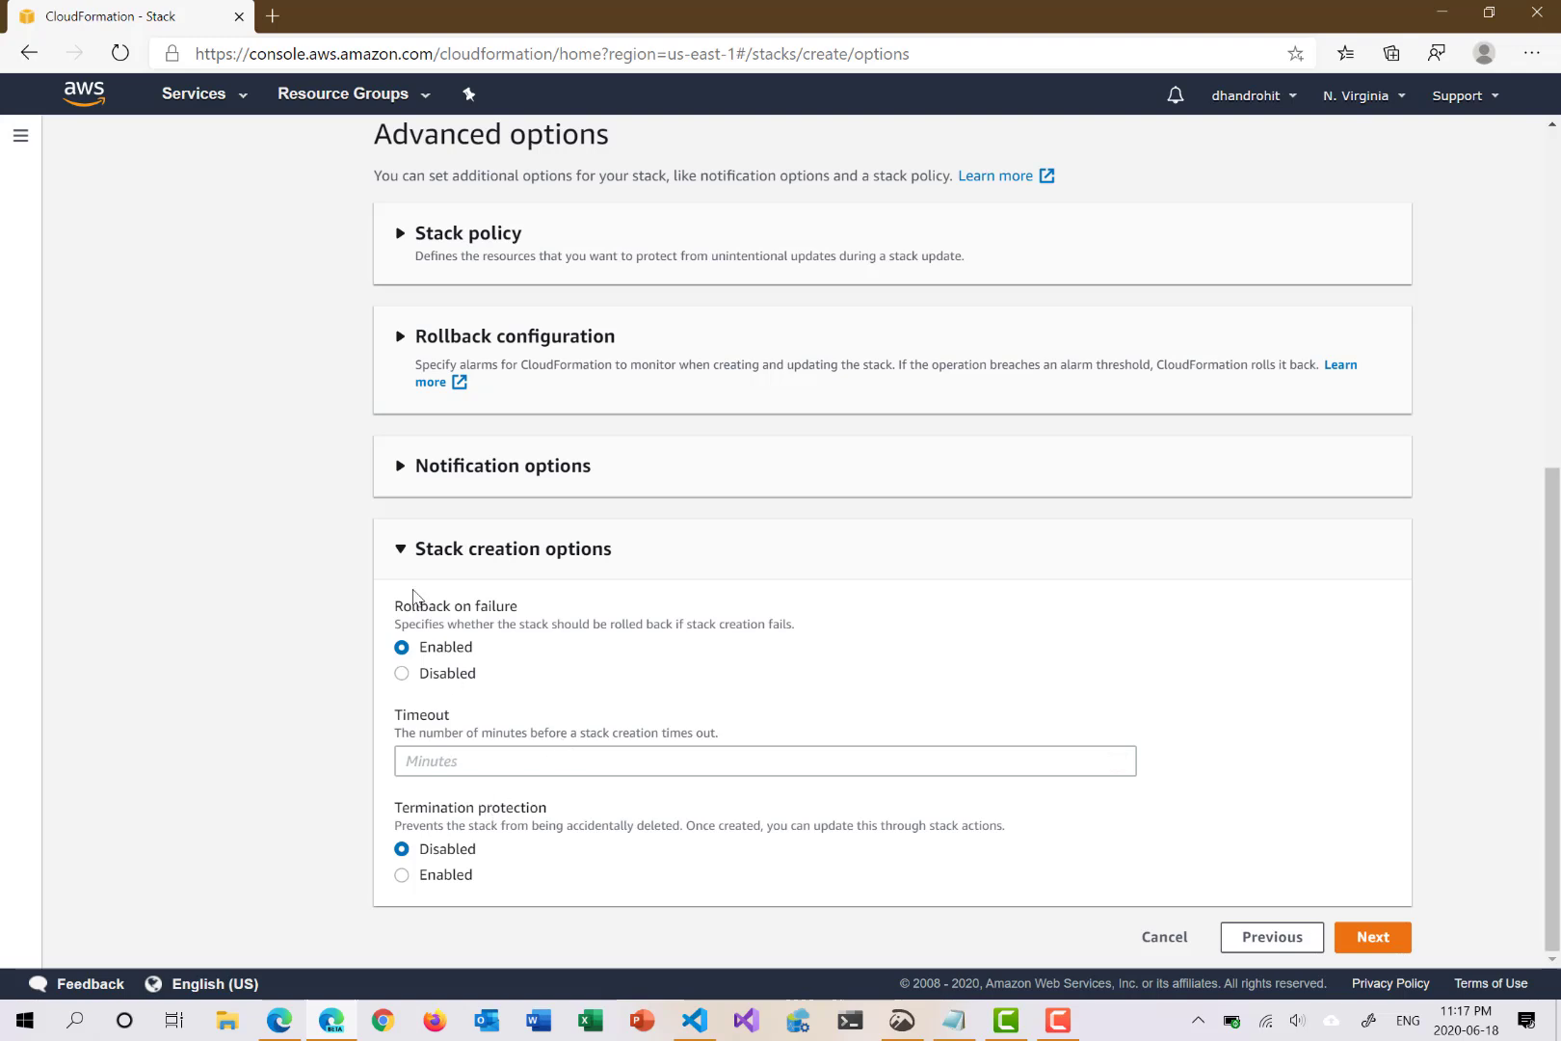
left_click(405, 549)
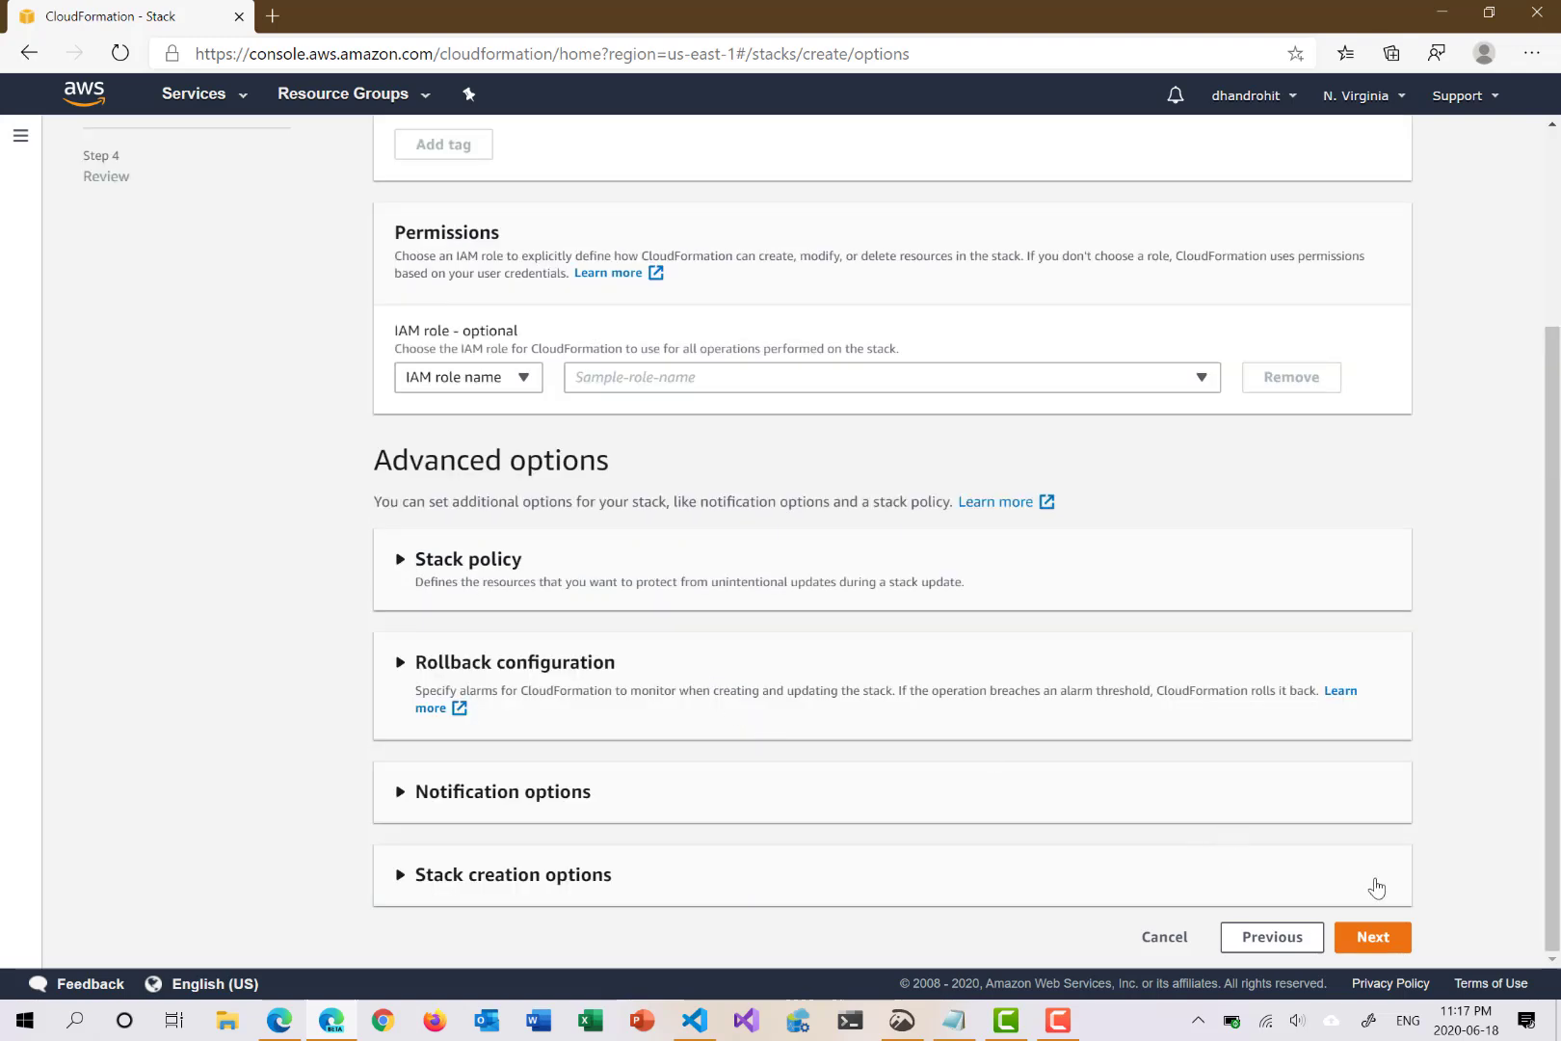
left_click(1375, 938)
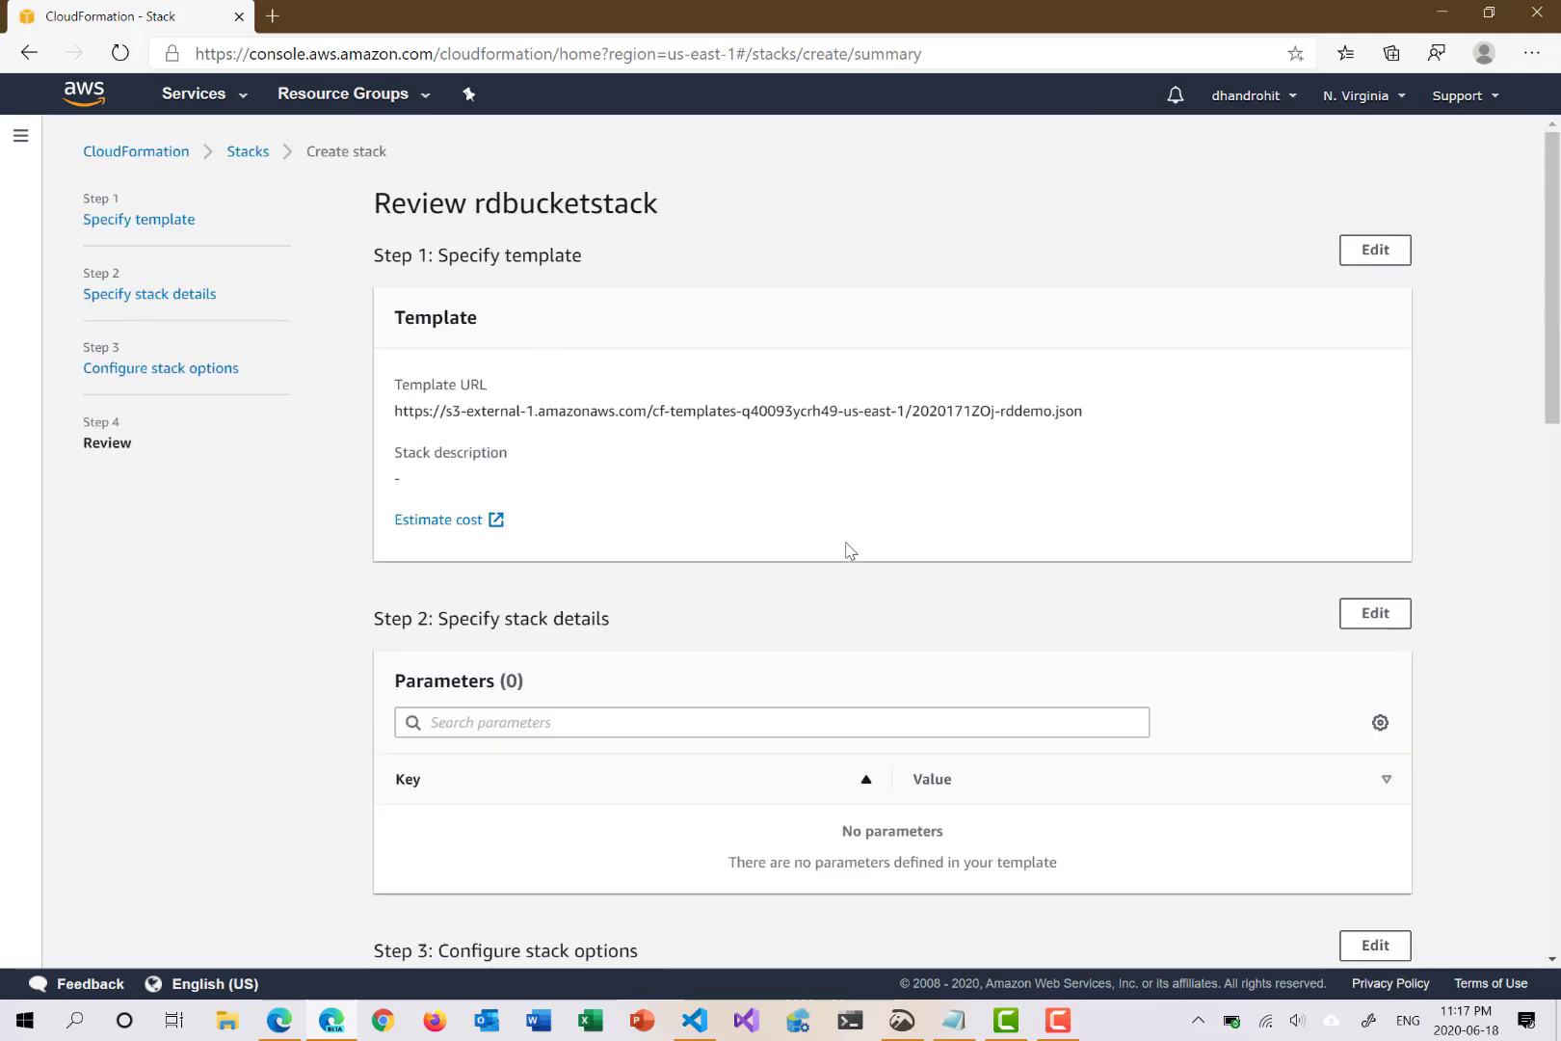
scroll(1034, 570, "down", 6)
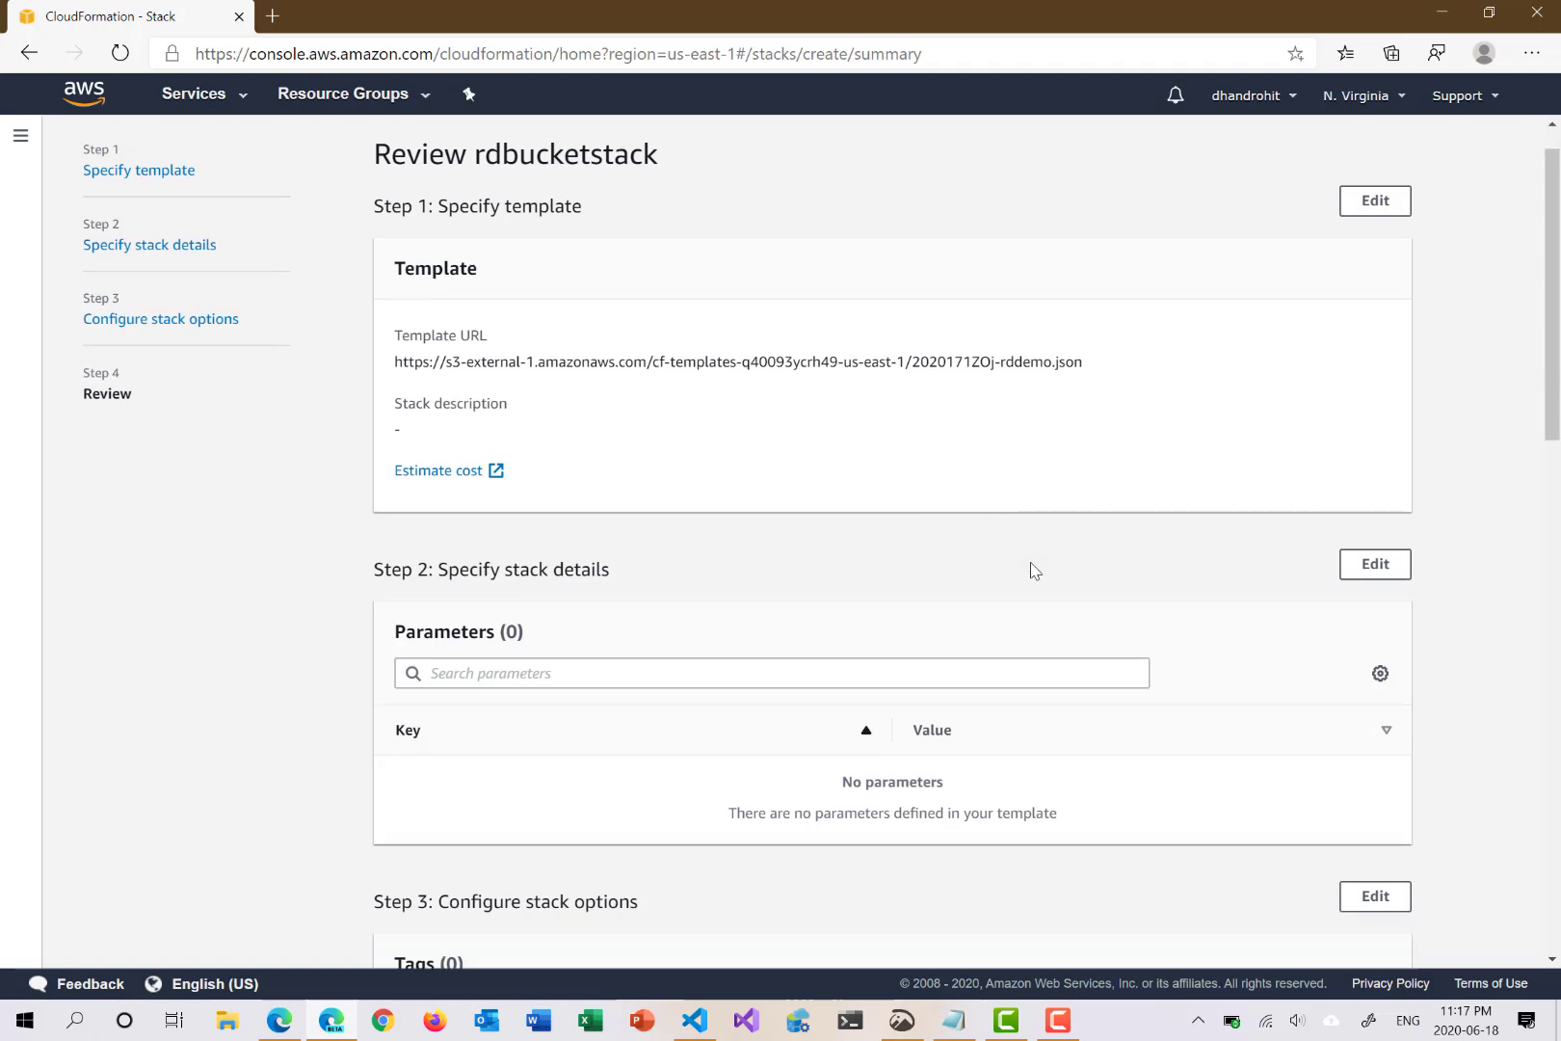
scroll(1035, 571, "down", 8)
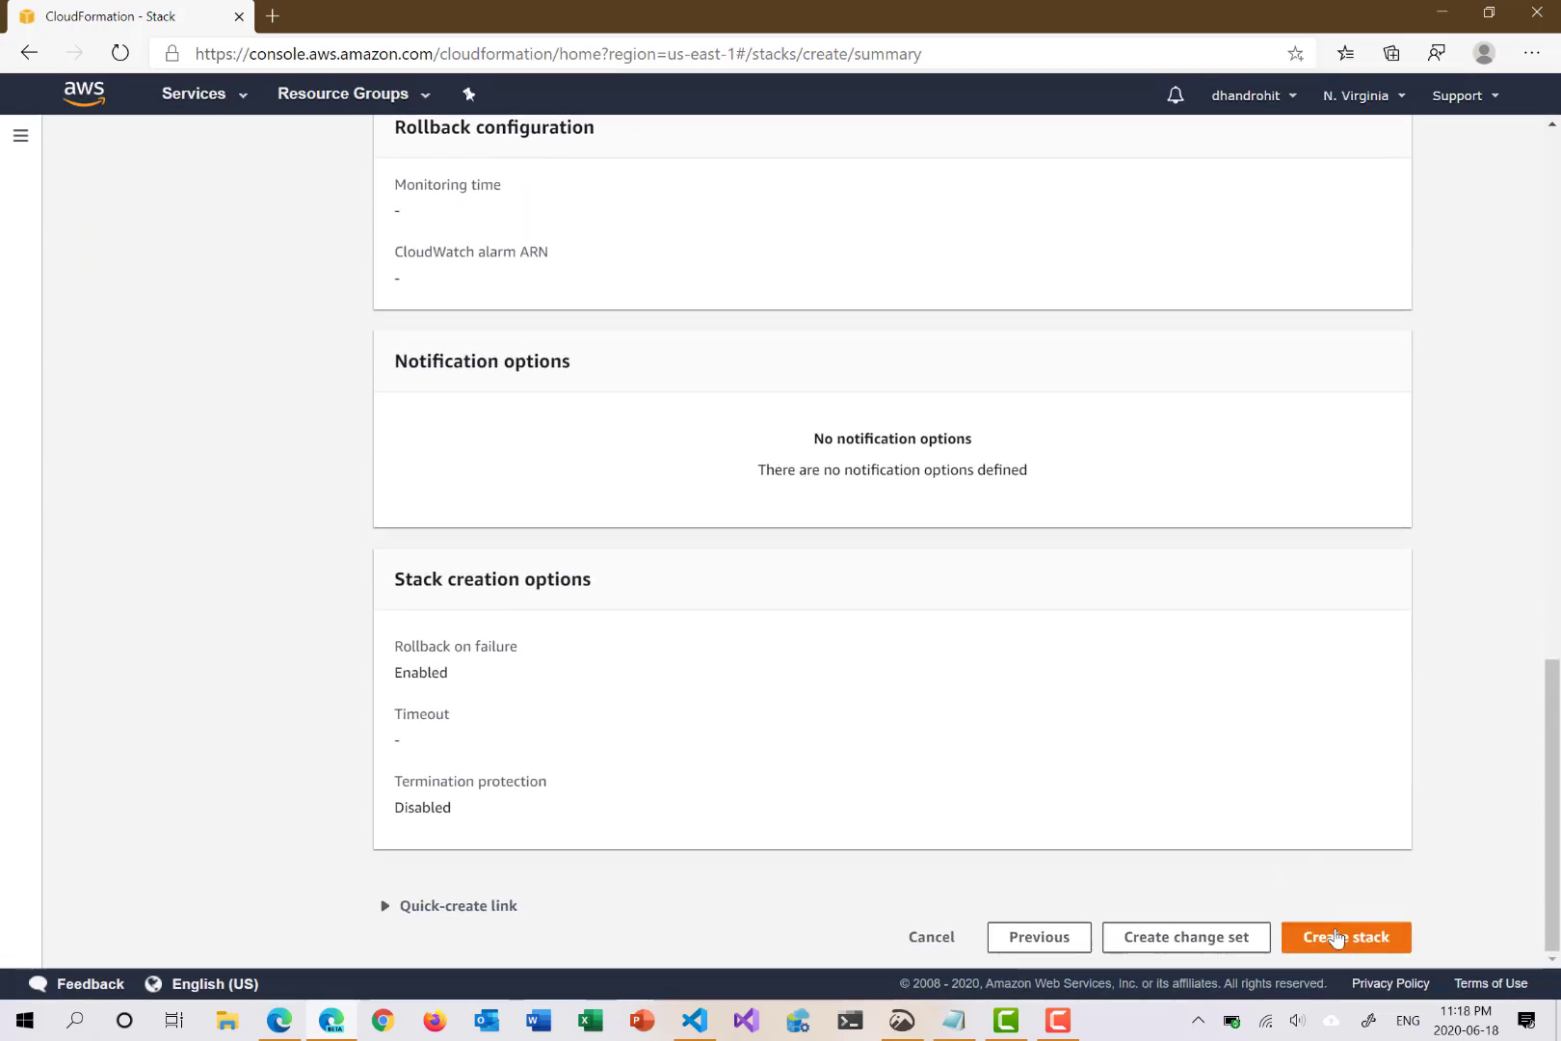
Step: Create the rdbucketstack stack and refresh its Events list several times
left_click(1335, 937)
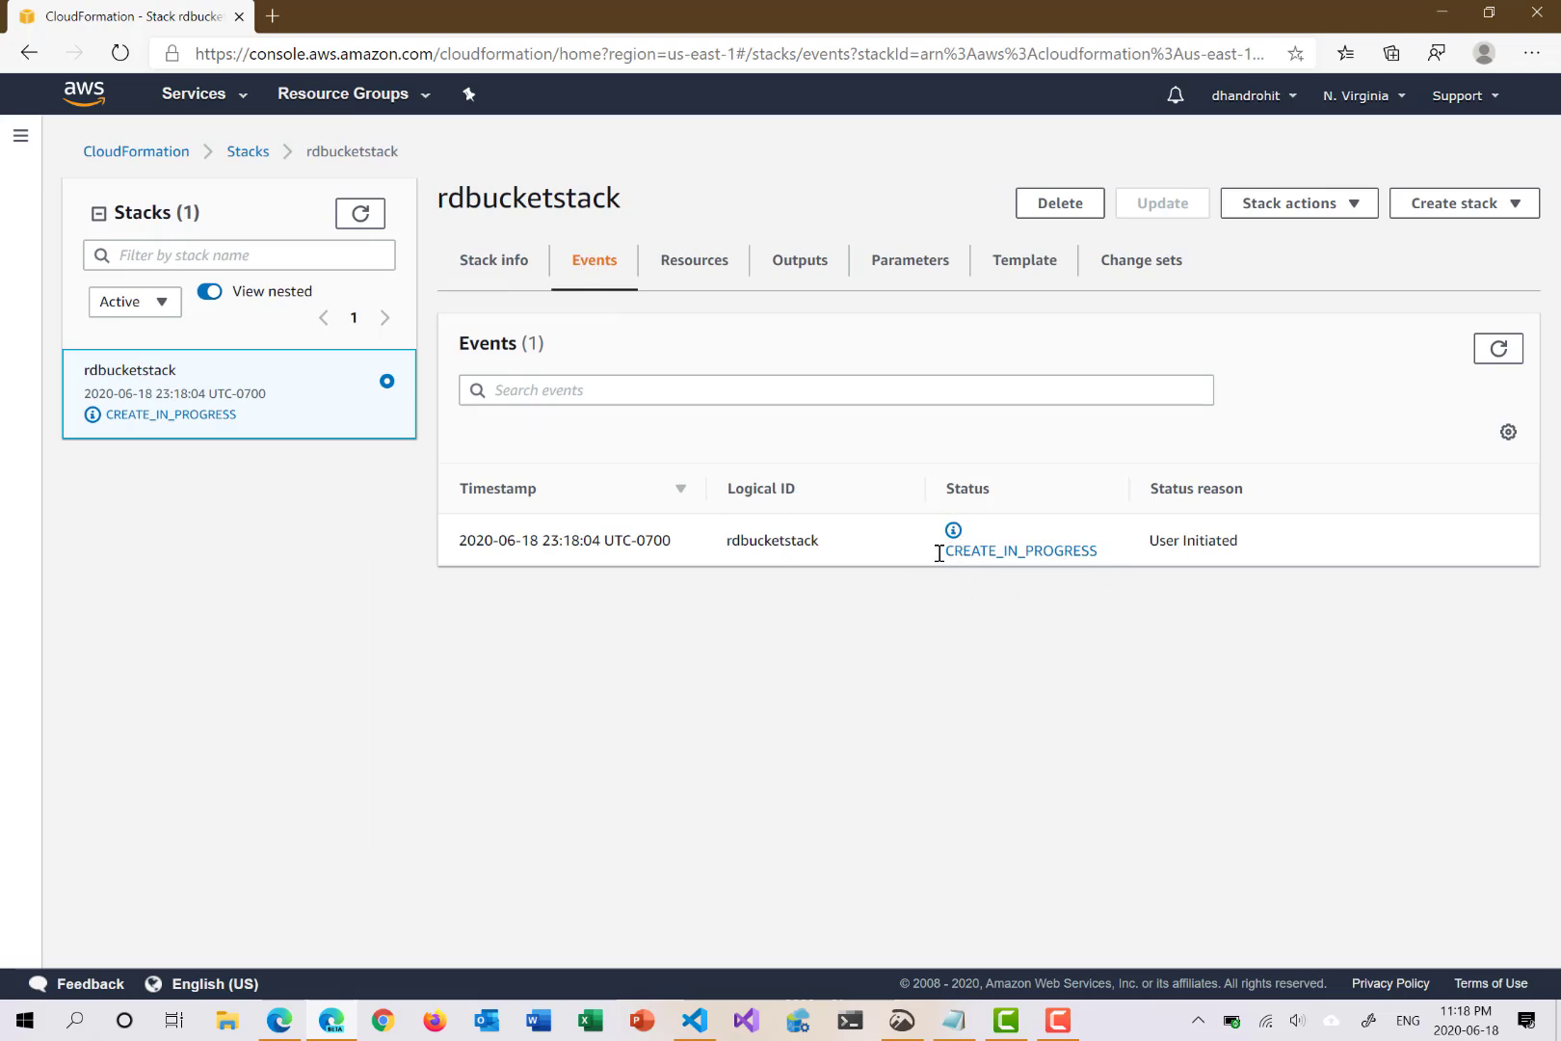
left_click(1497, 351)
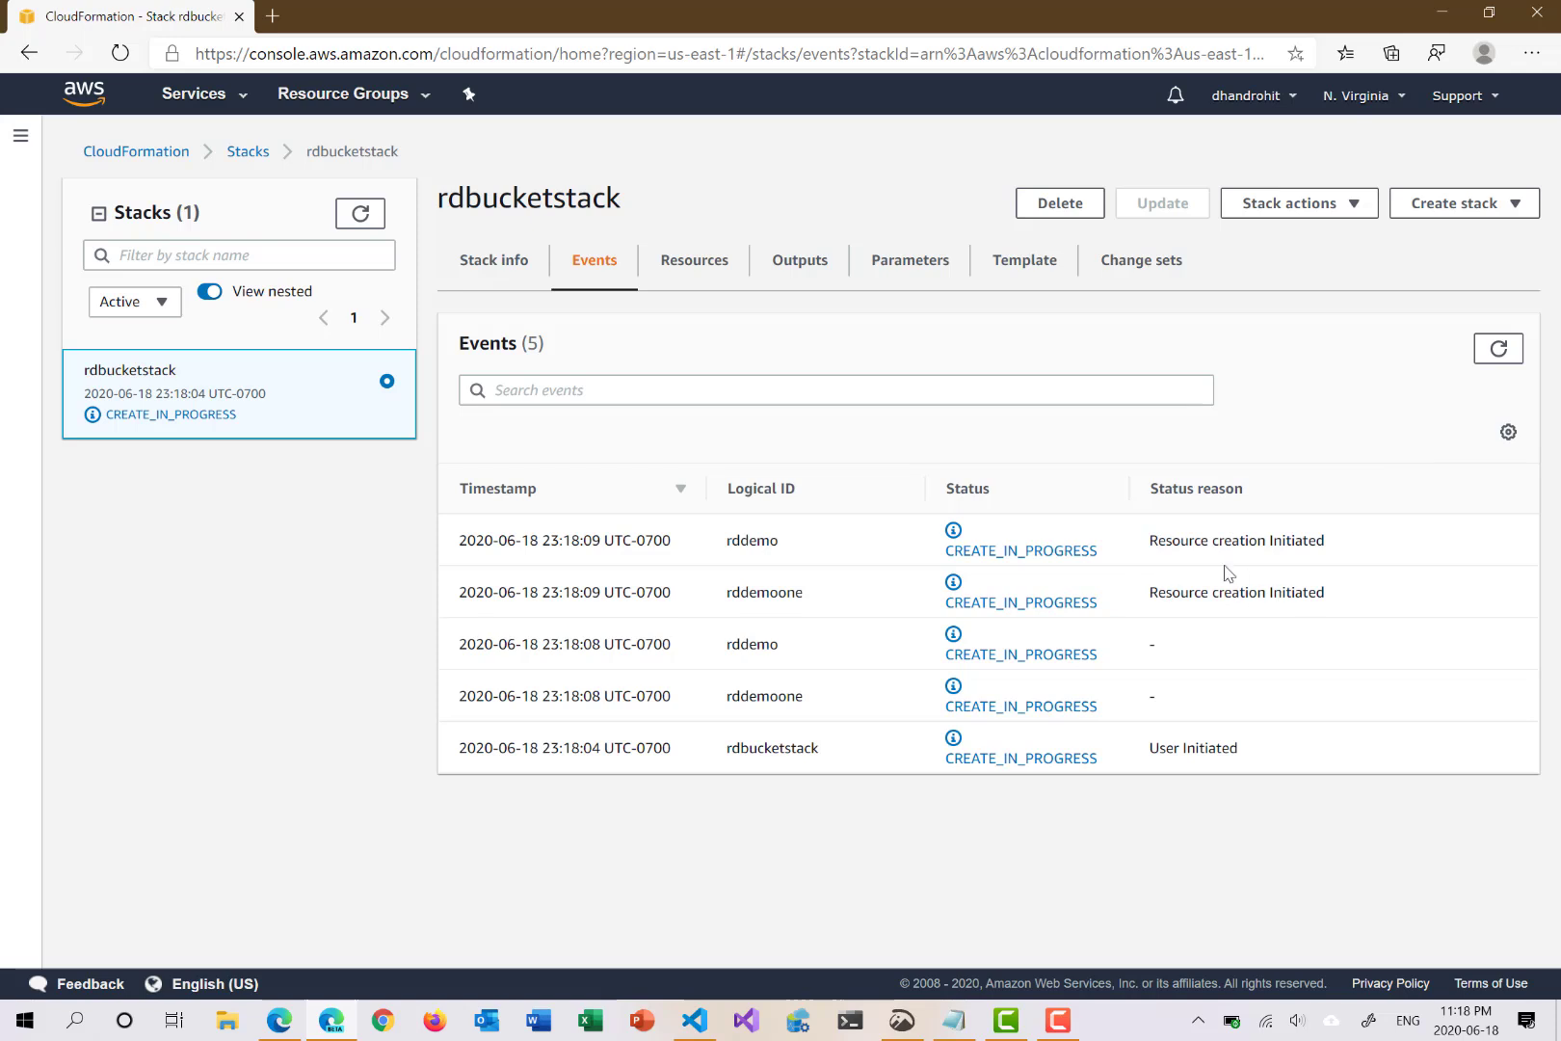
left_click(1497, 352)
left_click(1501, 350)
Step: Check Stack info, then watch Events until rddemo and rddemoone show CREATE_COMPLETE
left_click(472, 263)
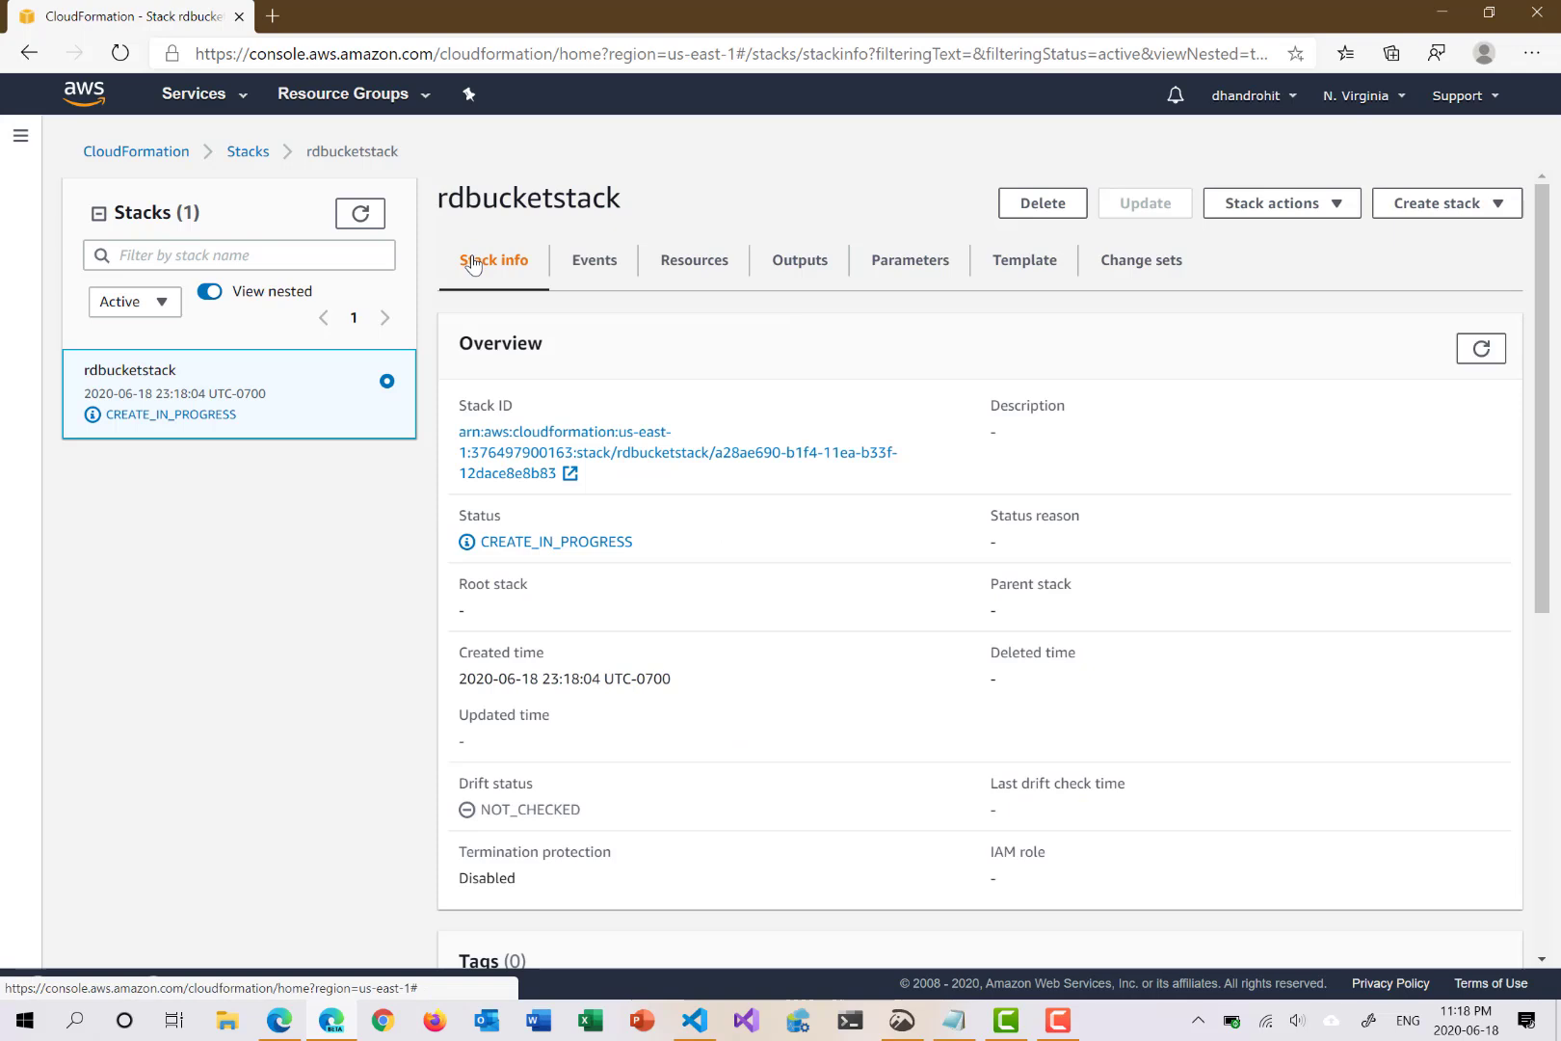
left_click(595, 262)
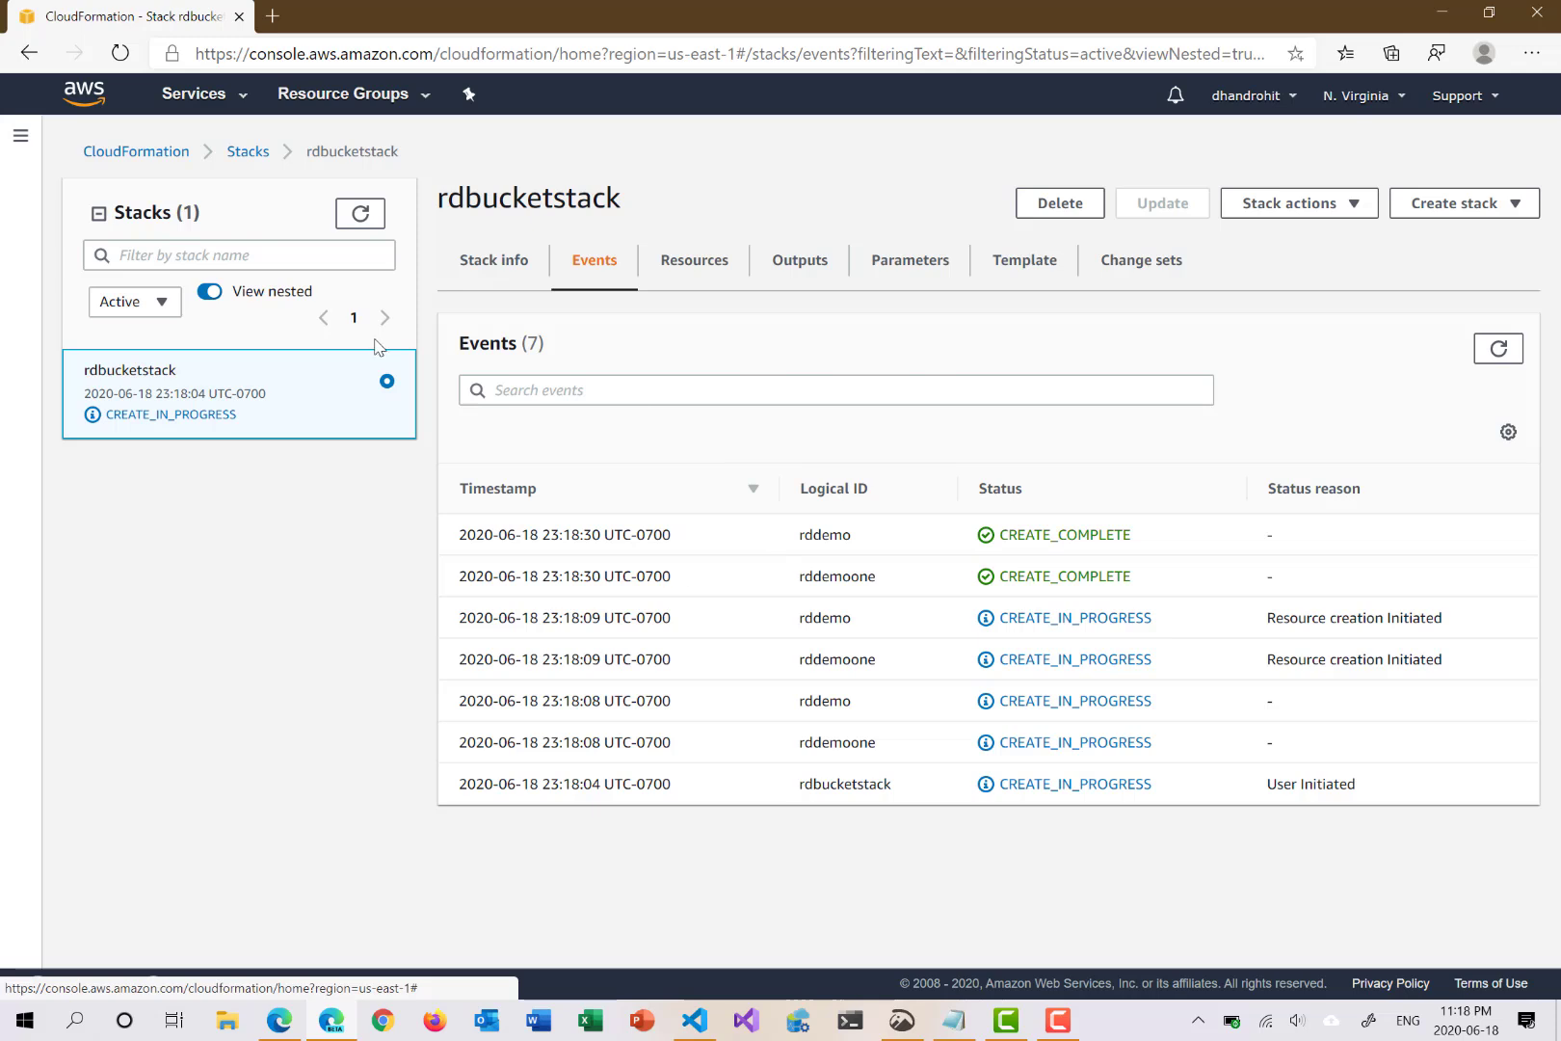
right_click(94, 92)
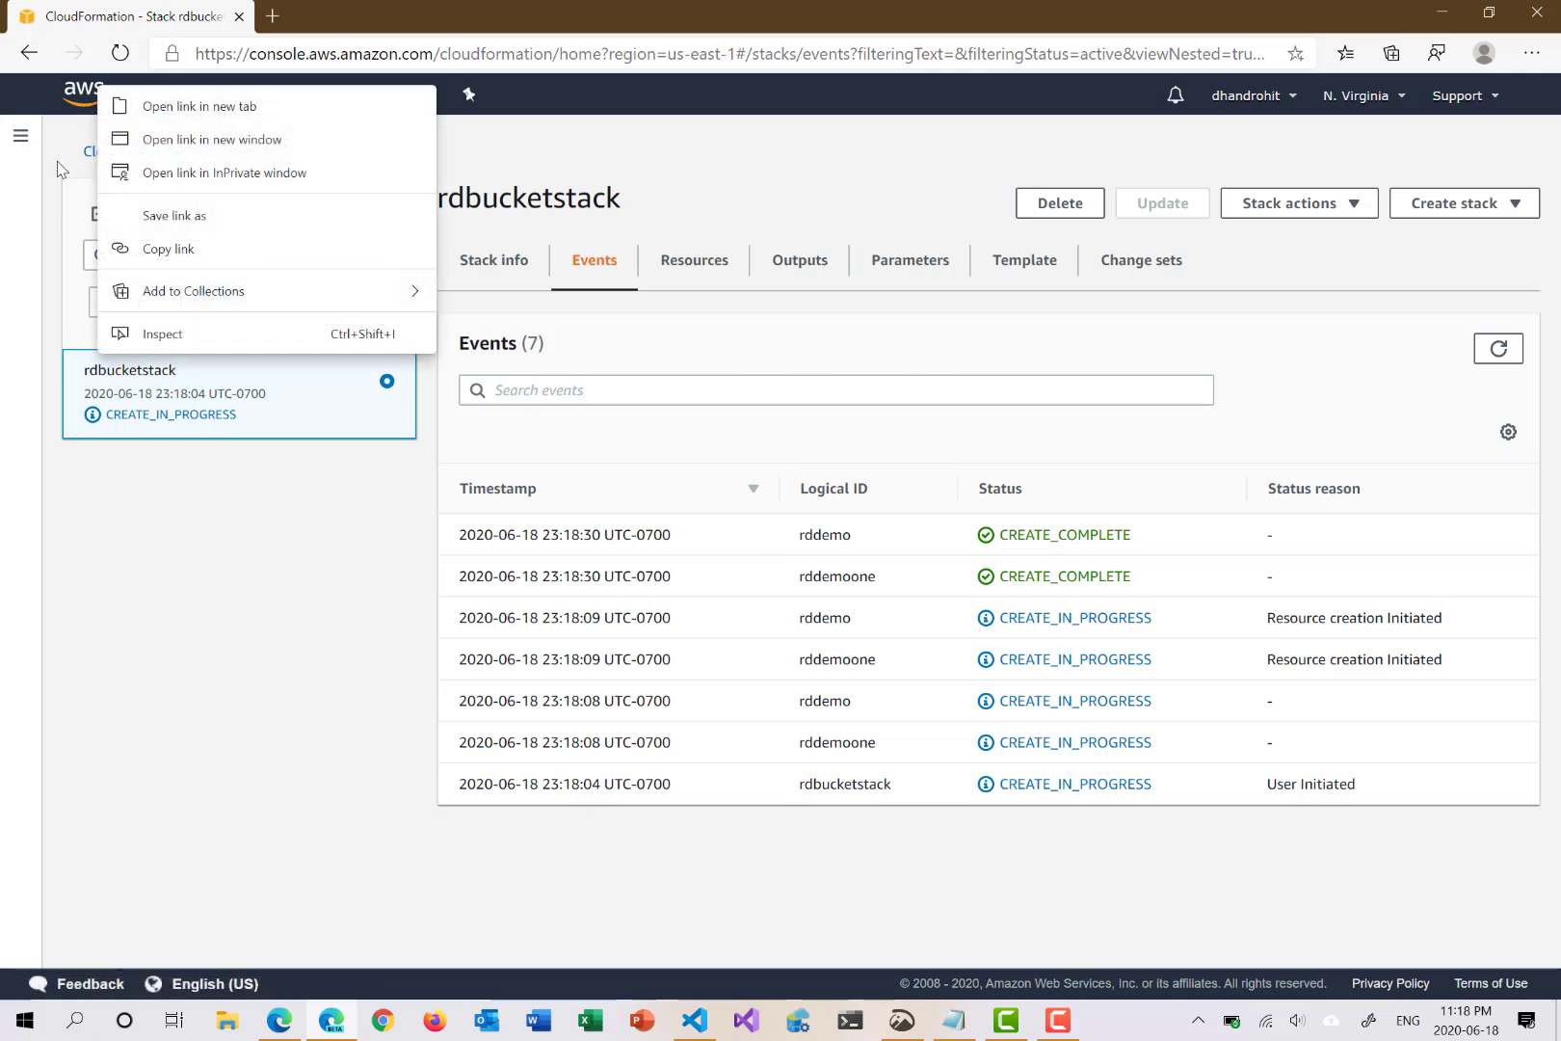
left_click(58, 162)
Step: Verify S3 shows 3 buckets including rdbucket-learn-1 and rdbucket-learn-2, then return home
left_click(75, 104)
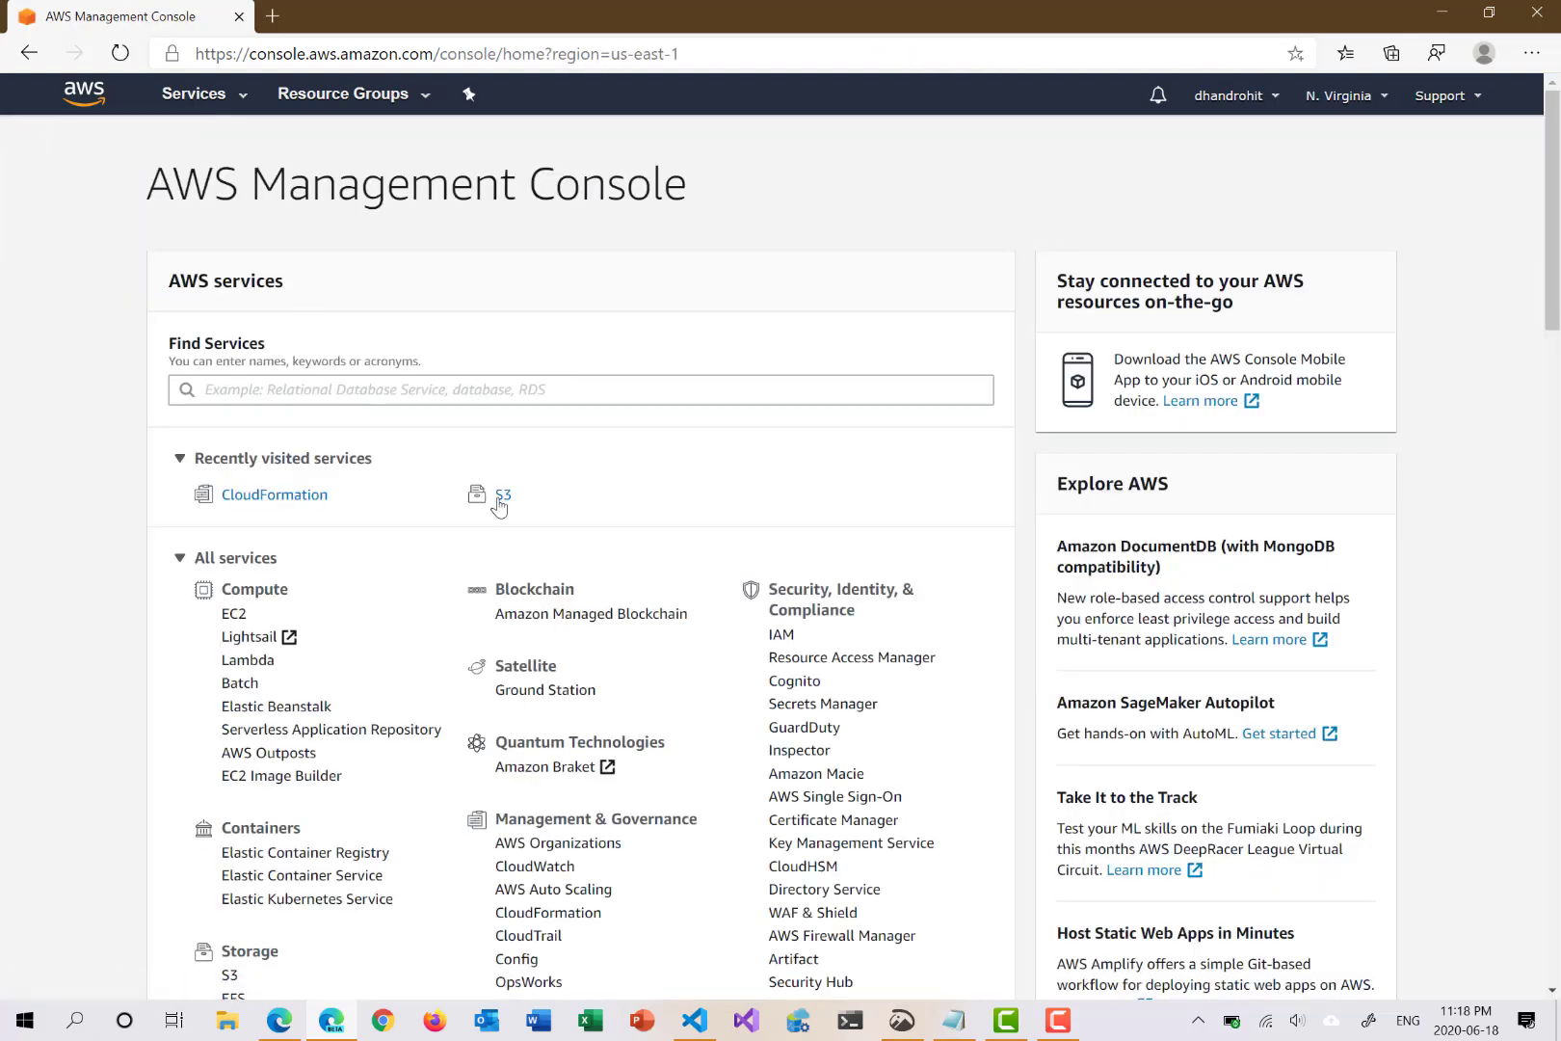
left_click(500, 502)
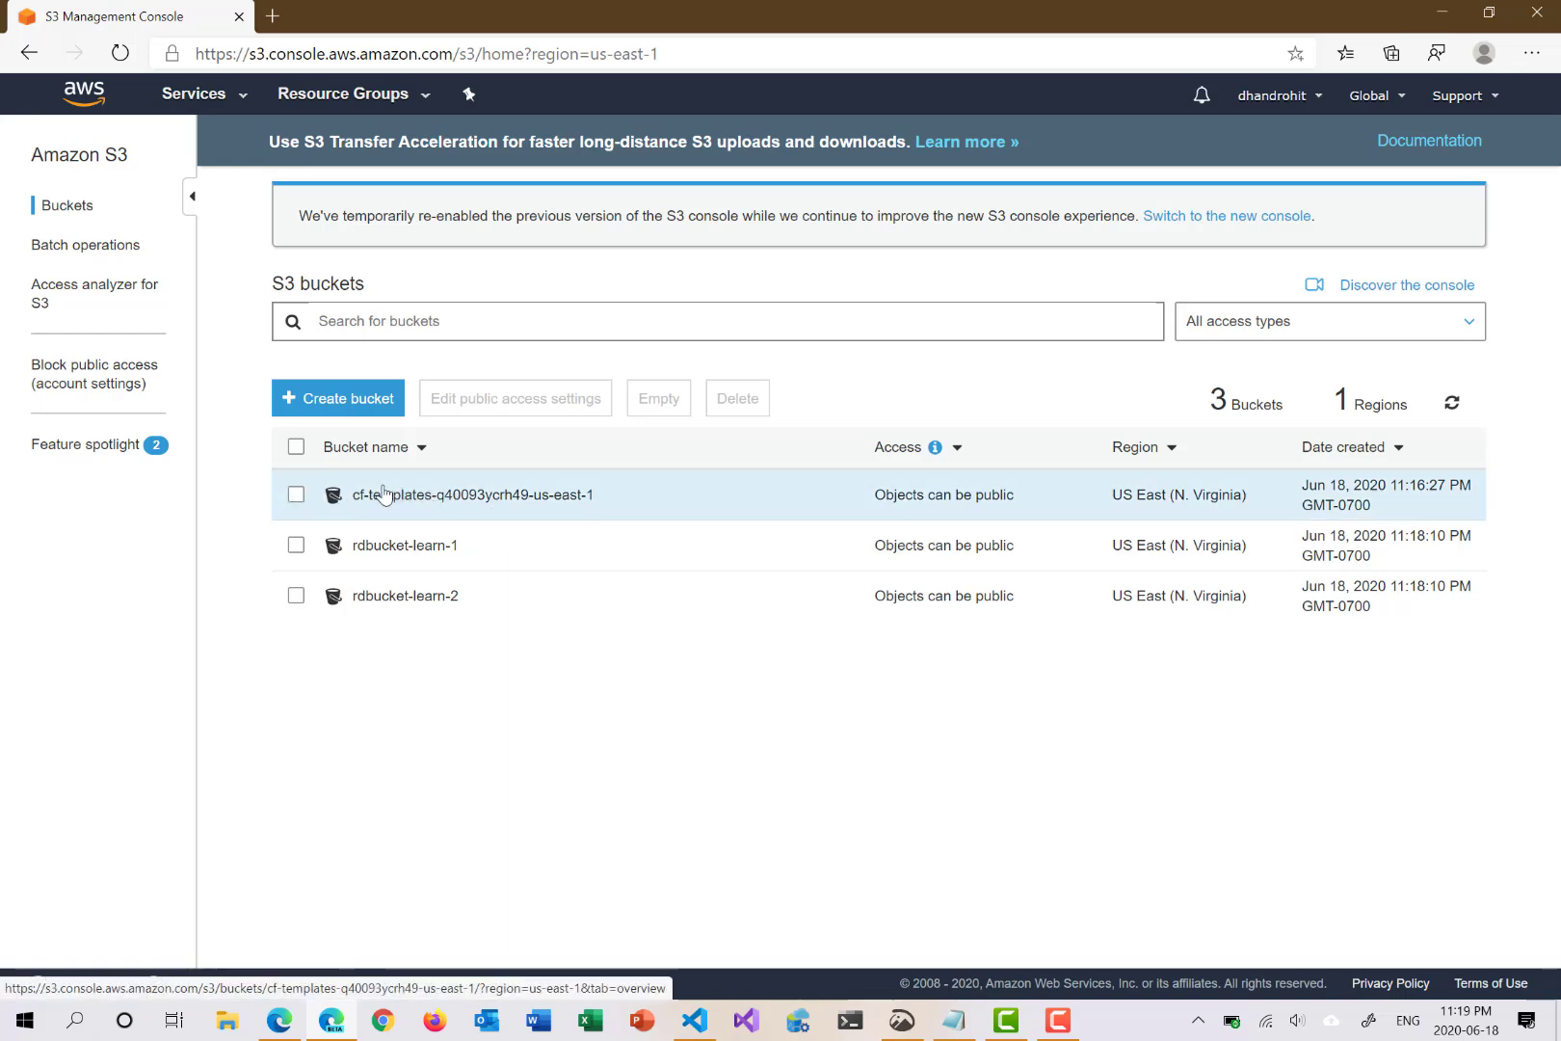
left_click(412, 496)
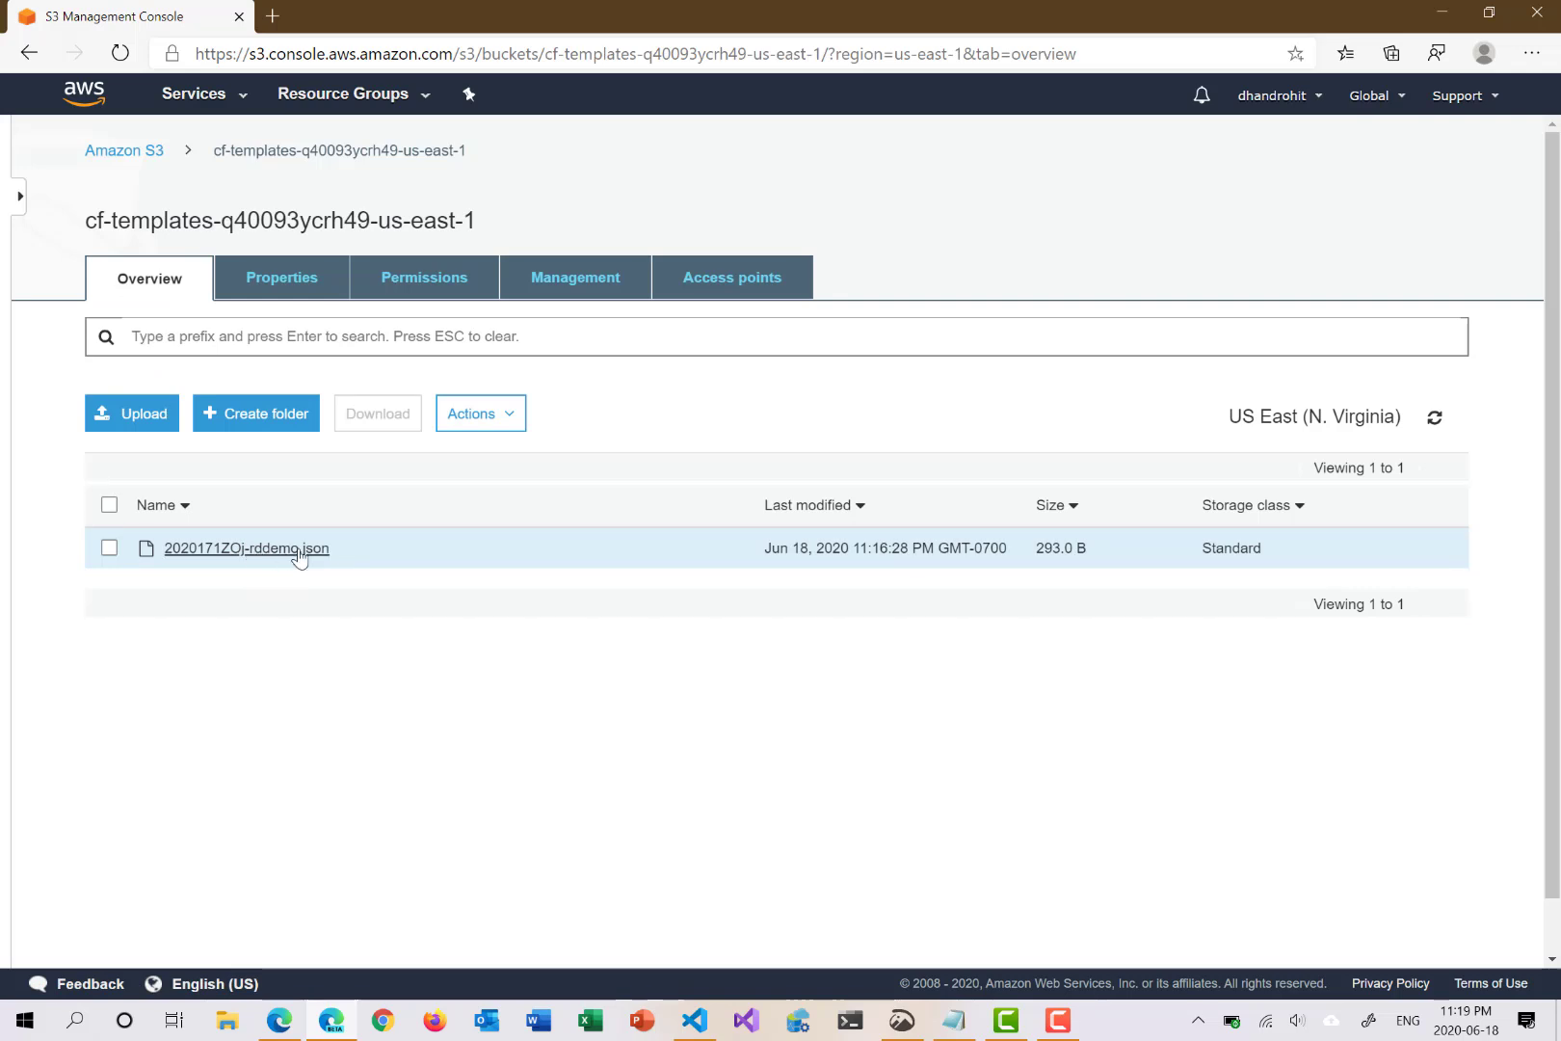
left_click(29, 53)
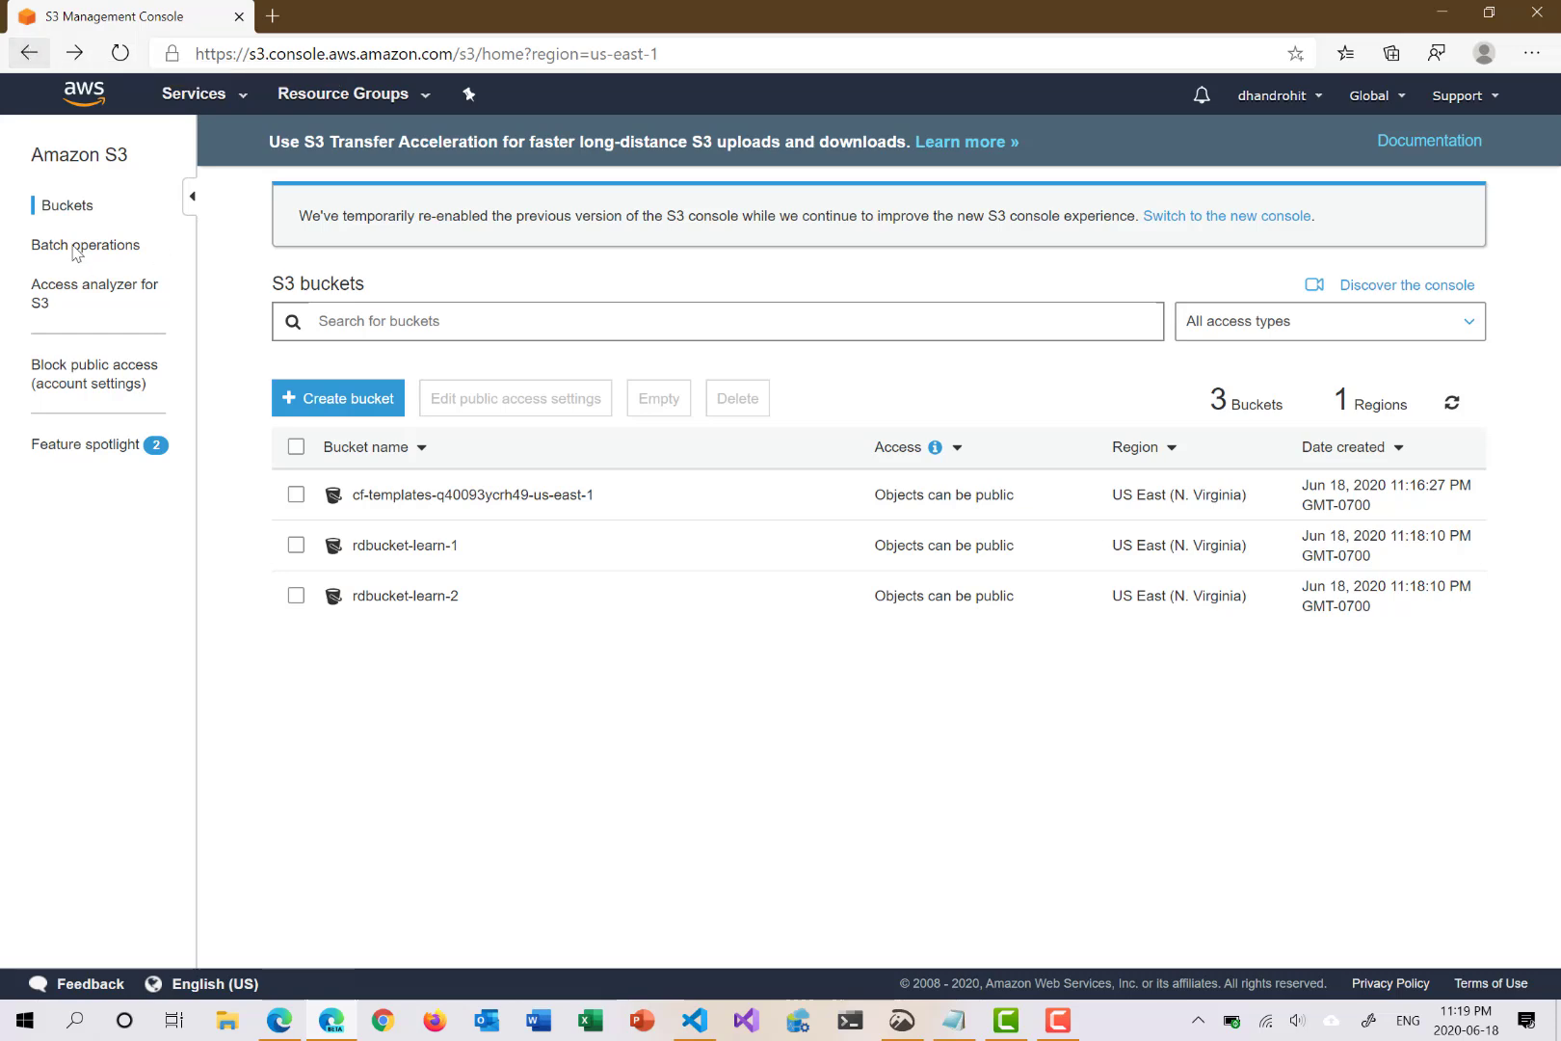
left_click(84, 96)
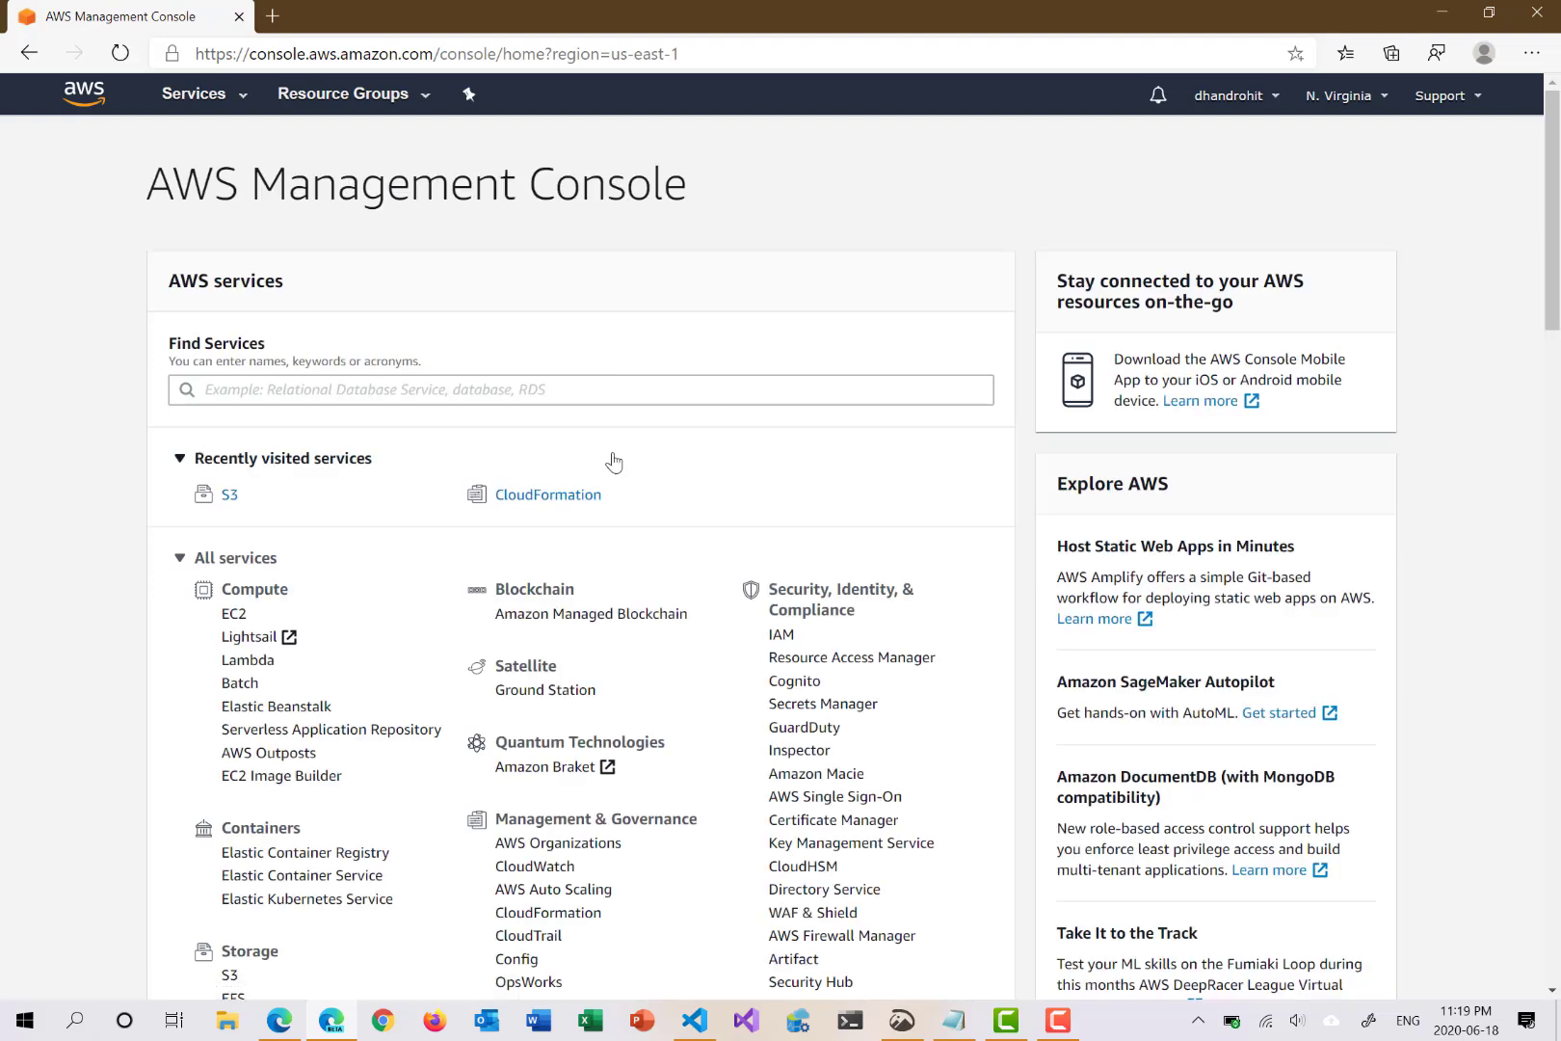
Step: Select rdbucketstack in CloudFormation and open its Update stack wizard, then bring up VS Code
left_click(557, 496)
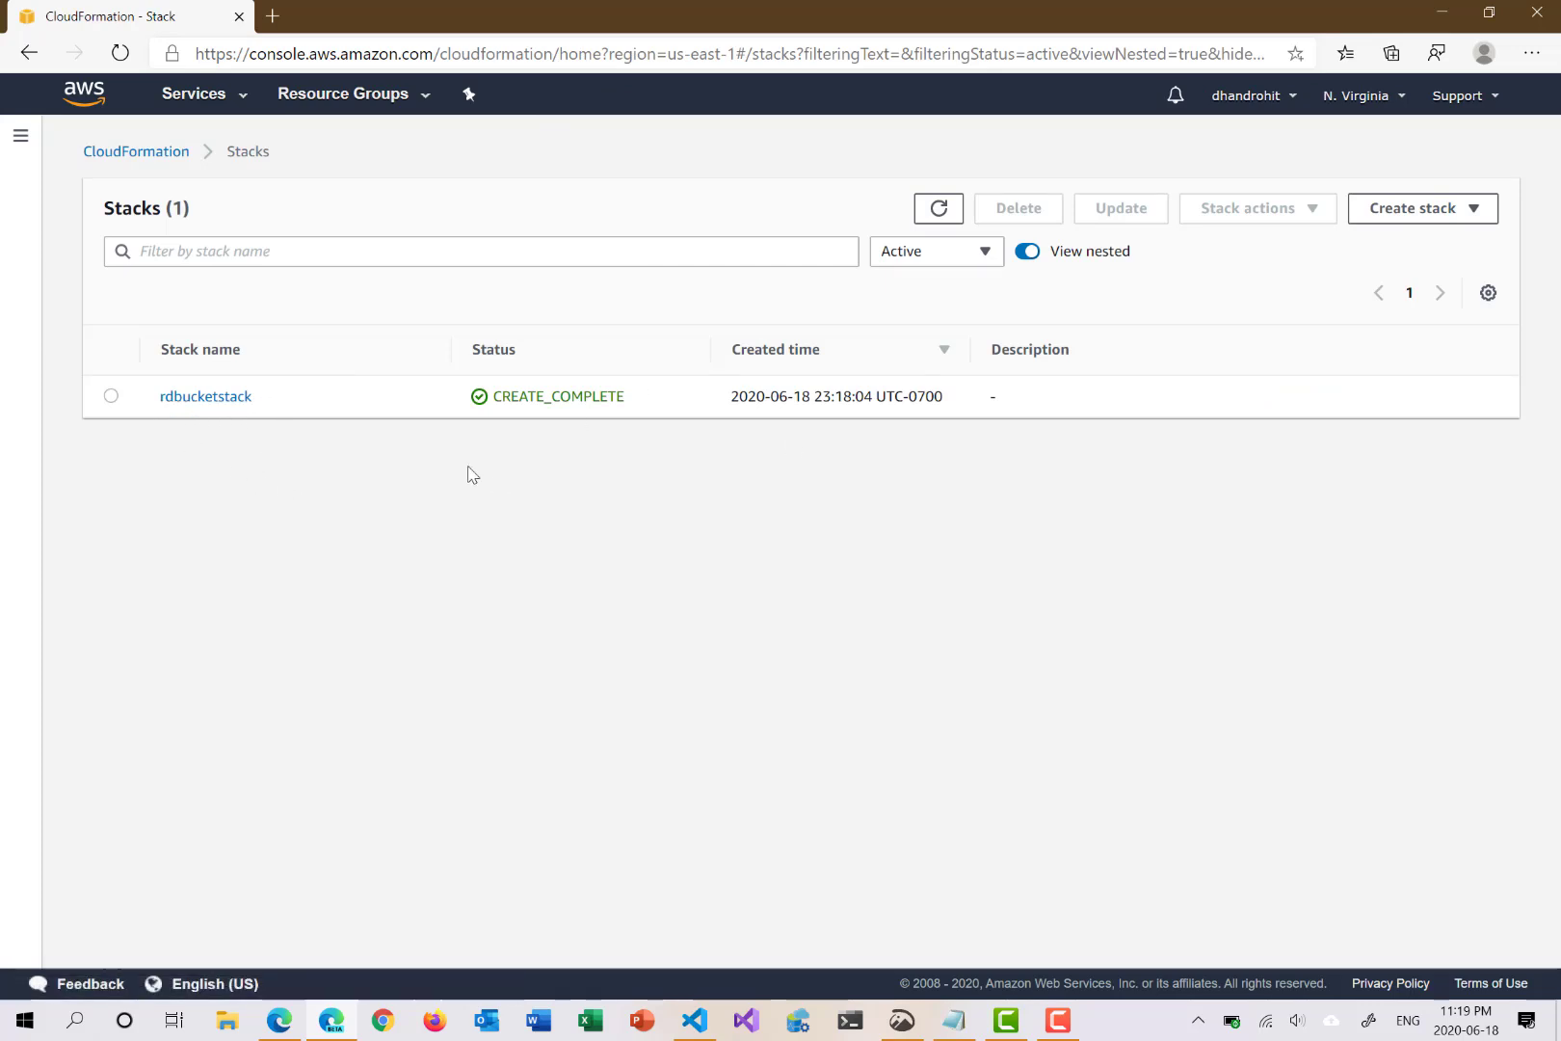
left_click(111, 396)
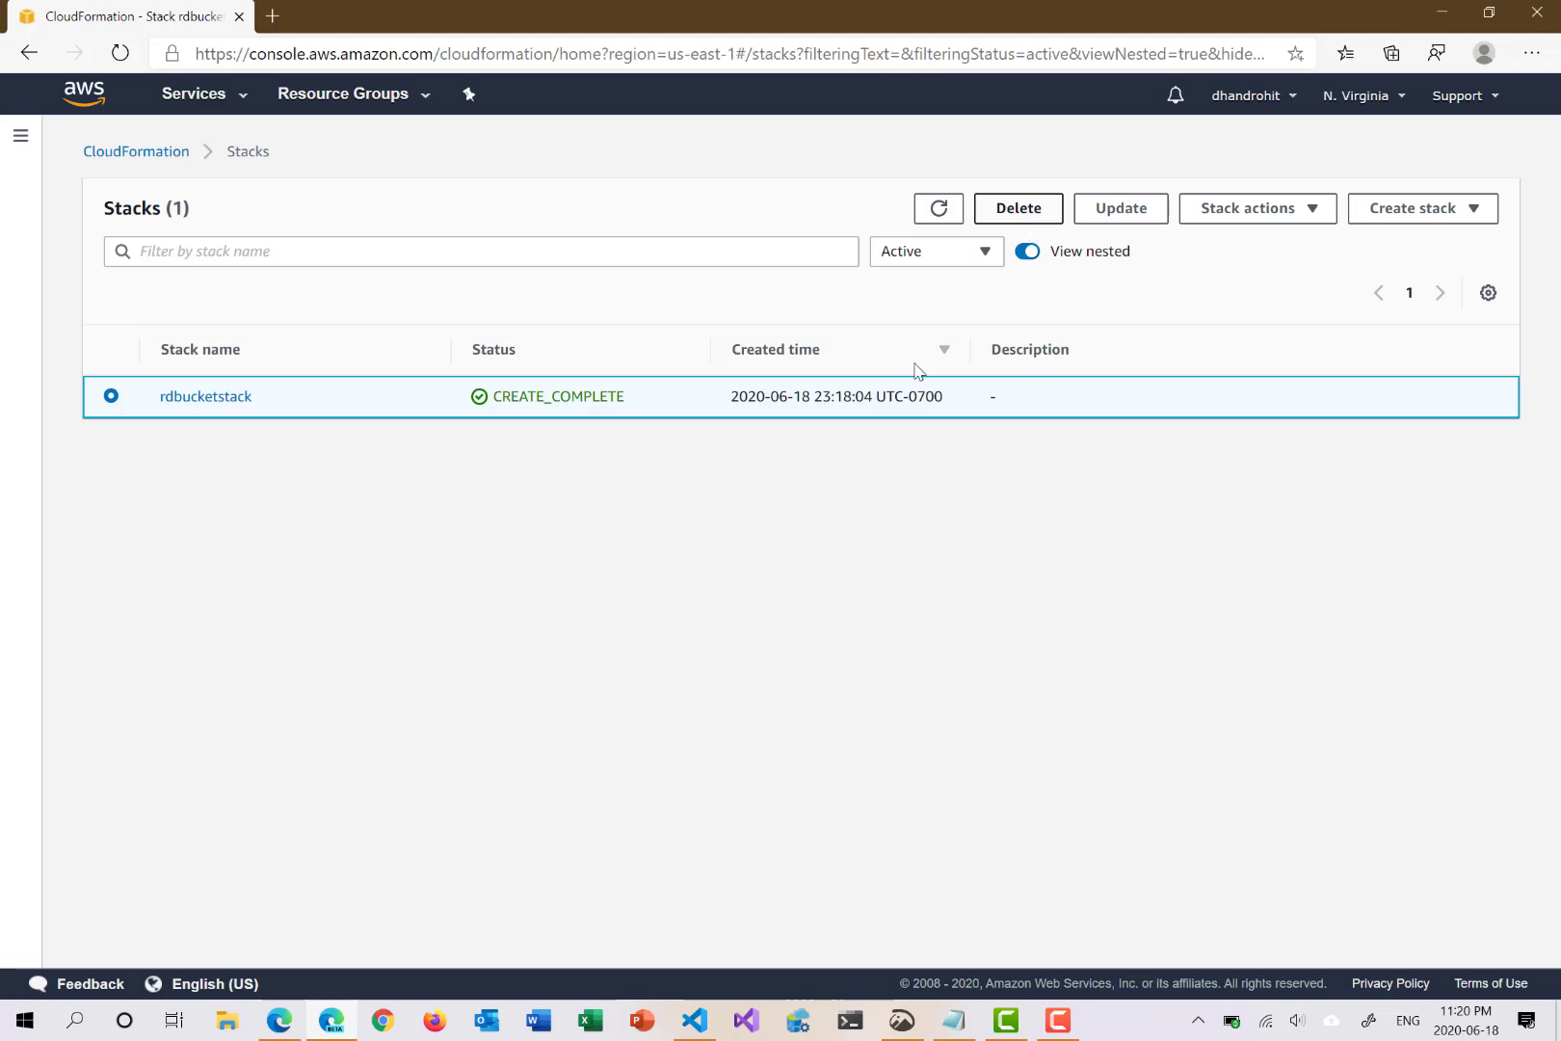
left_click(1110, 214)
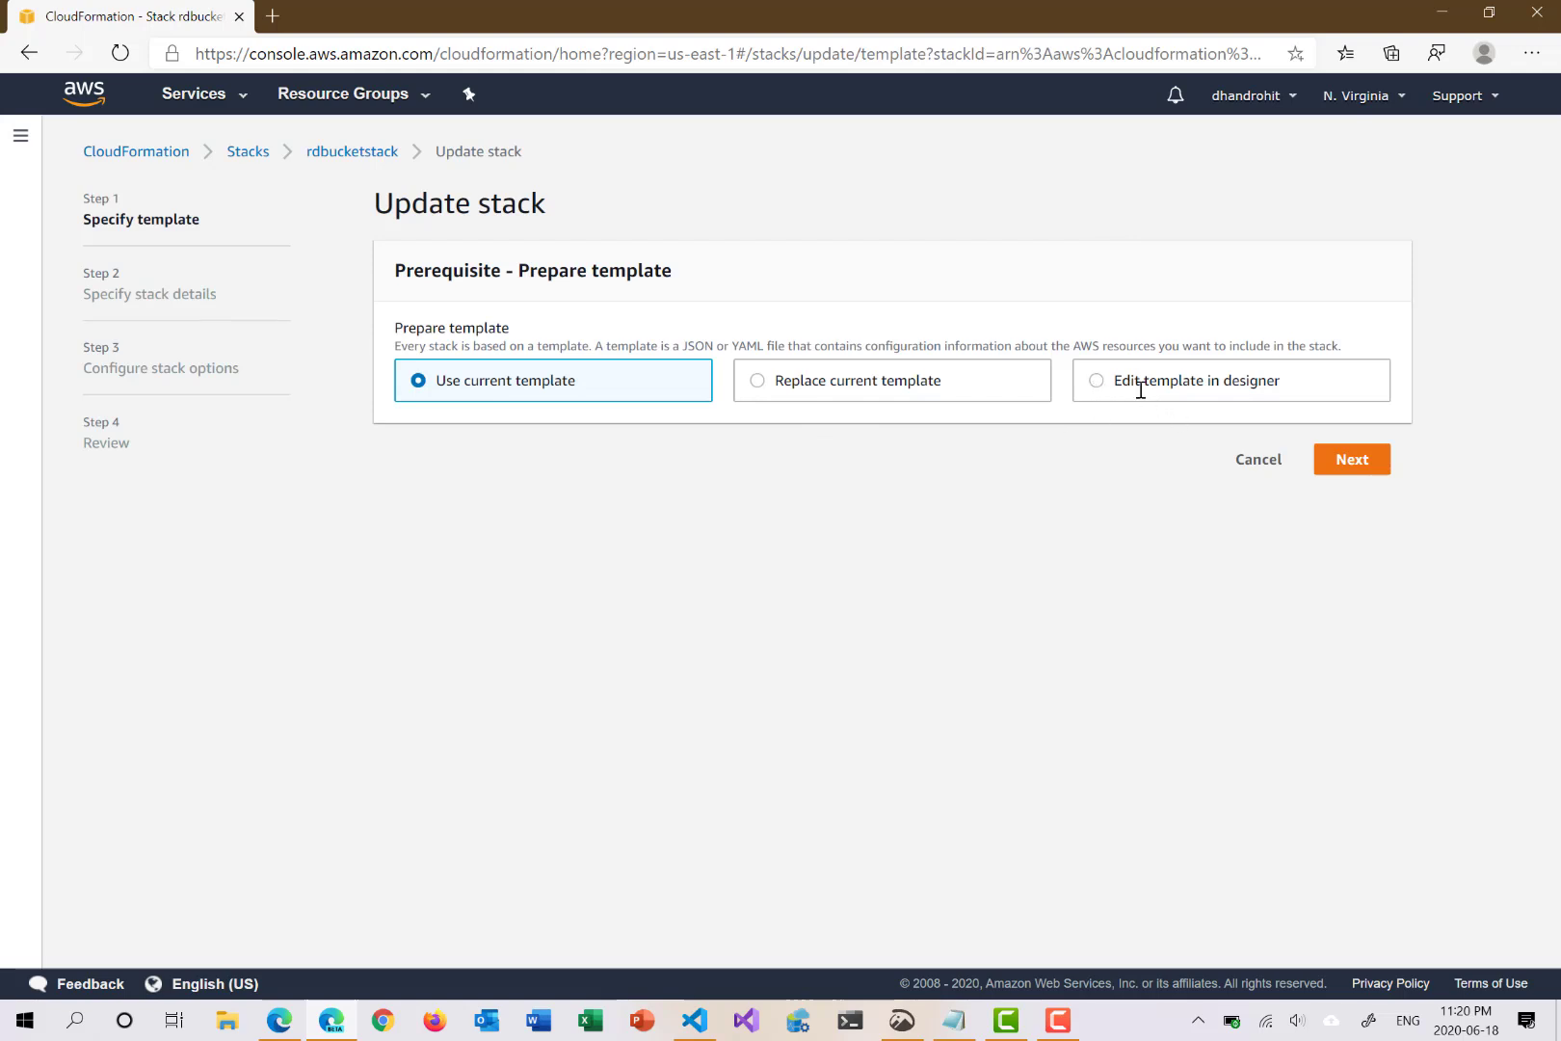
left_click(694, 1020)
Step: Delete the rddemoone block (lines 9–14) from rddemo.json, save, and return to the browser
left_click_drag(157, 266, 203, 367)
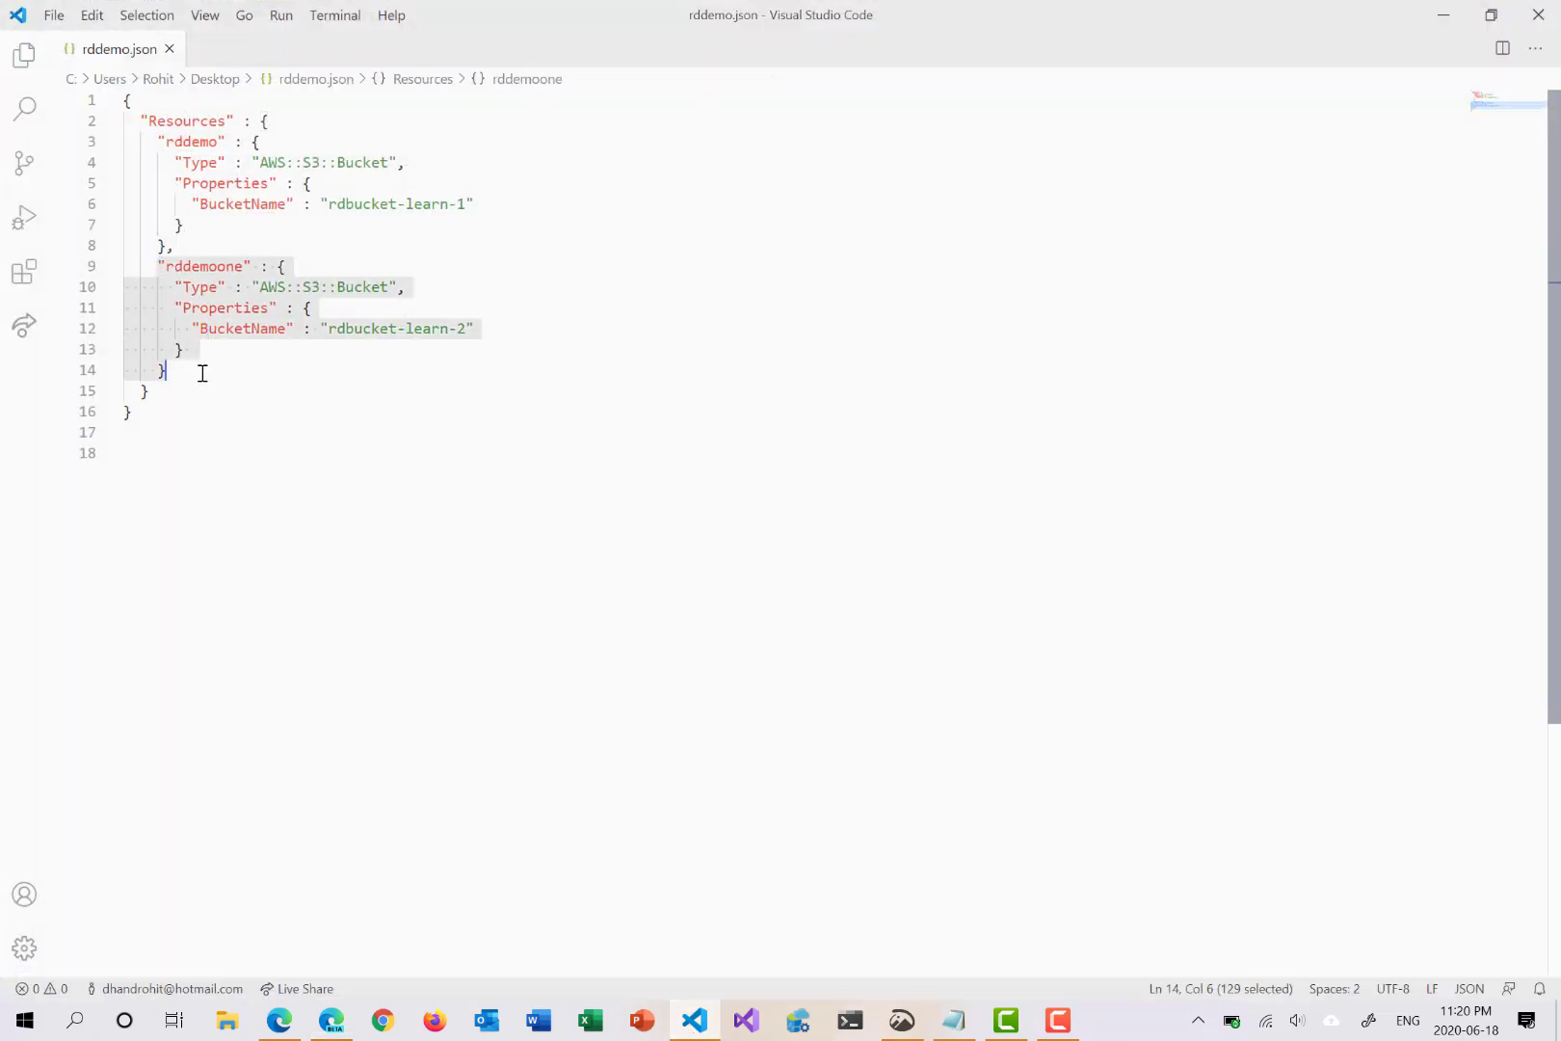
key("Delete")
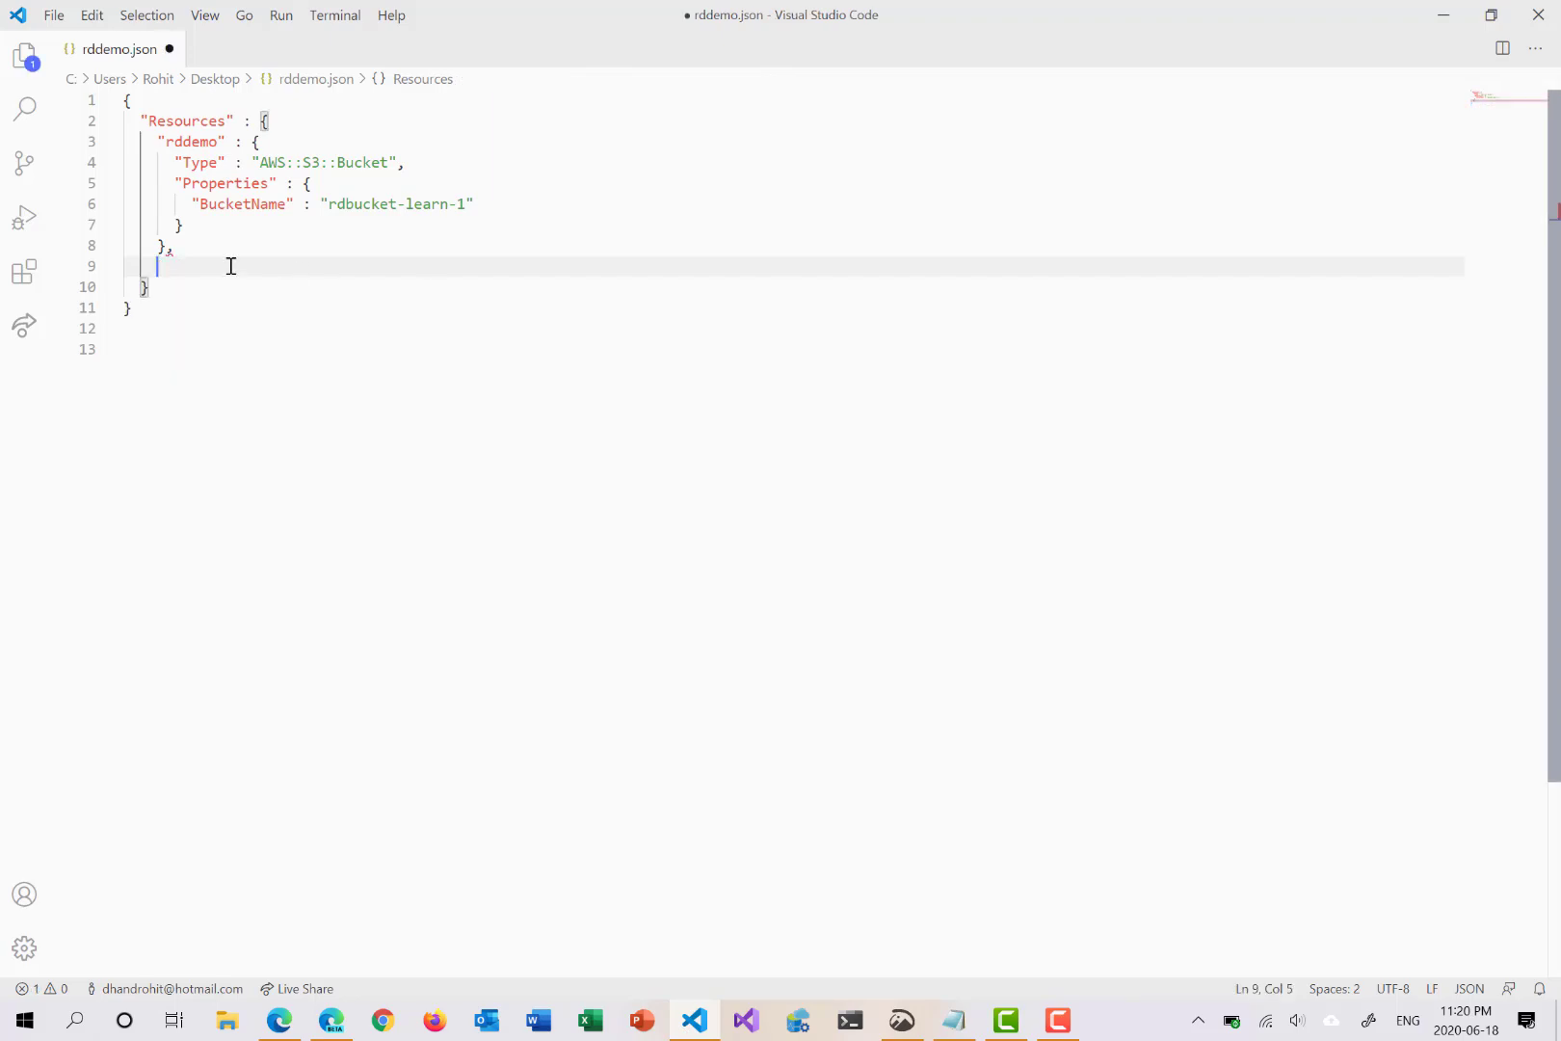
key("BackSpace")
key("BackSpace")
key("BackSpace")
key("Left")
key("ctrl+s")
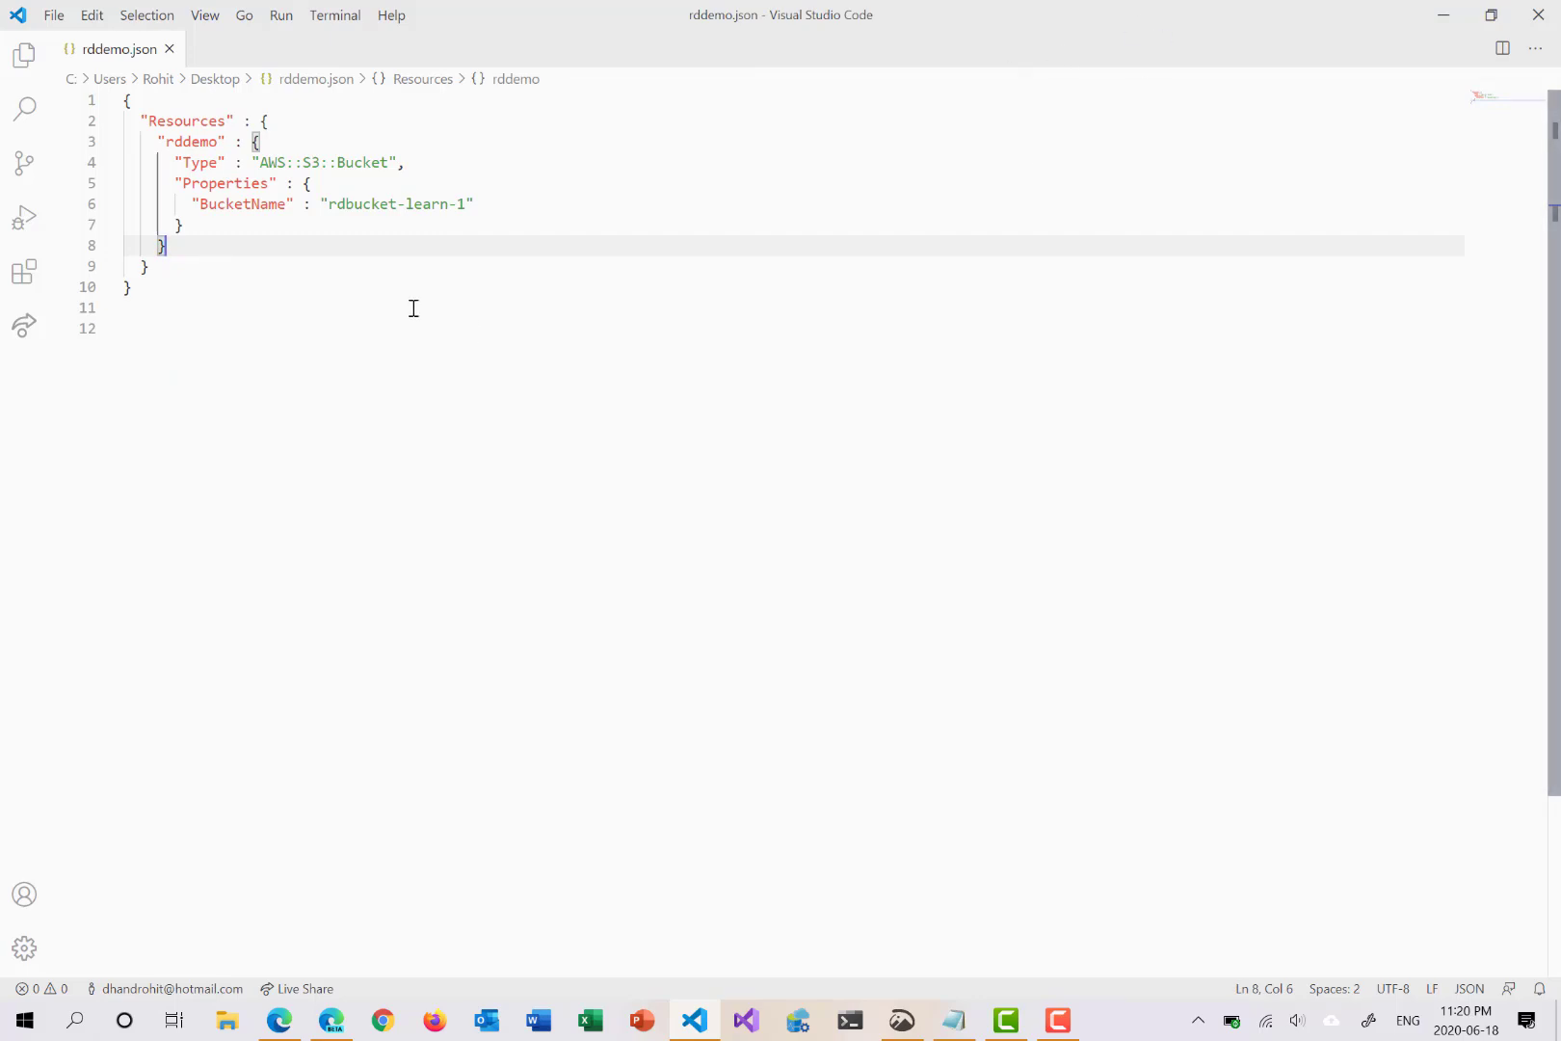
left_click(1442, 14)
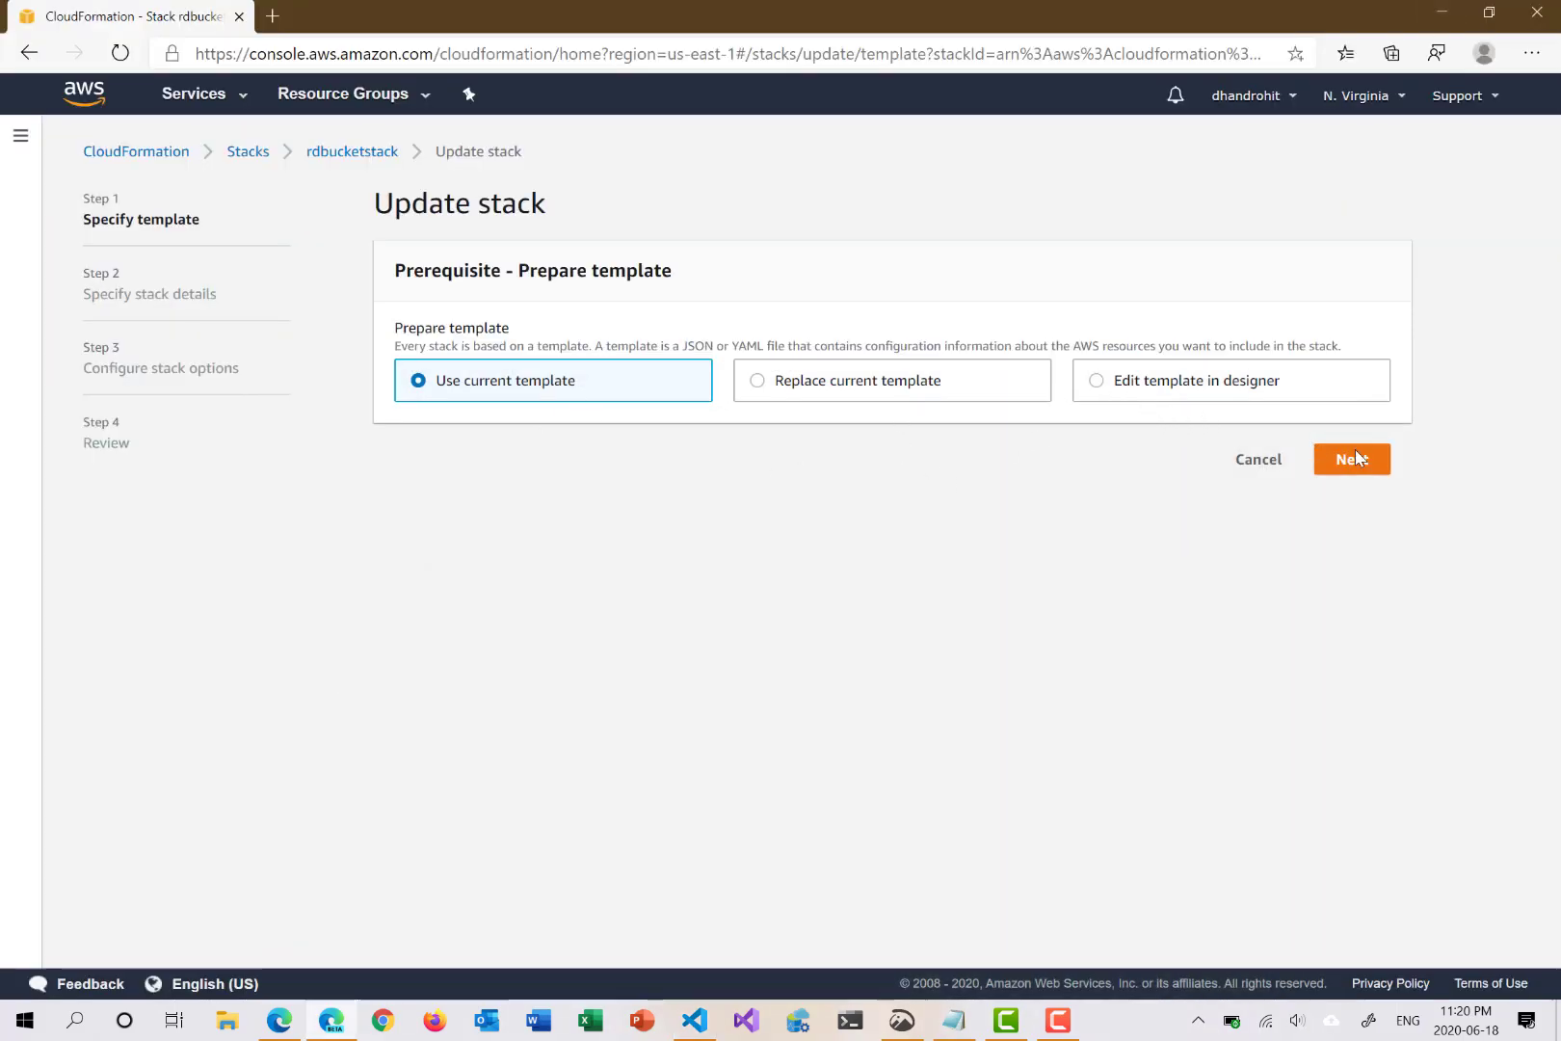
Step: Replace the stack's current template by uploading the edited rddemo.json from the Desktop
left_click(1379, 470)
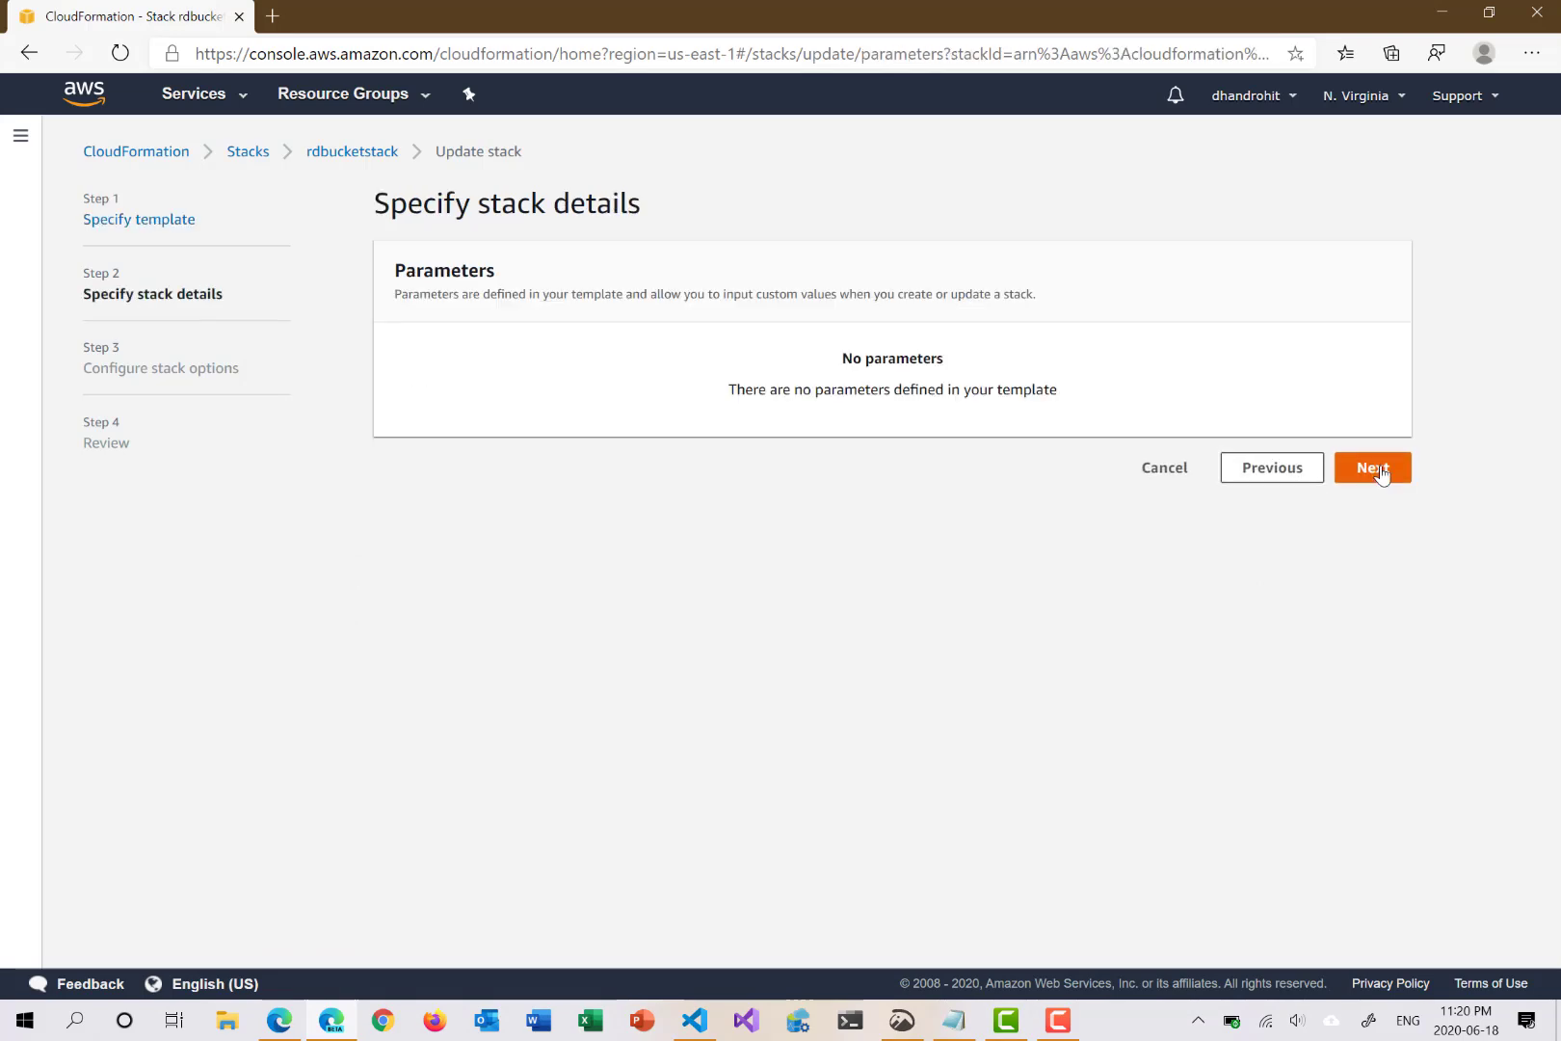
left_click(1269, 470)
left_click(759, 380)
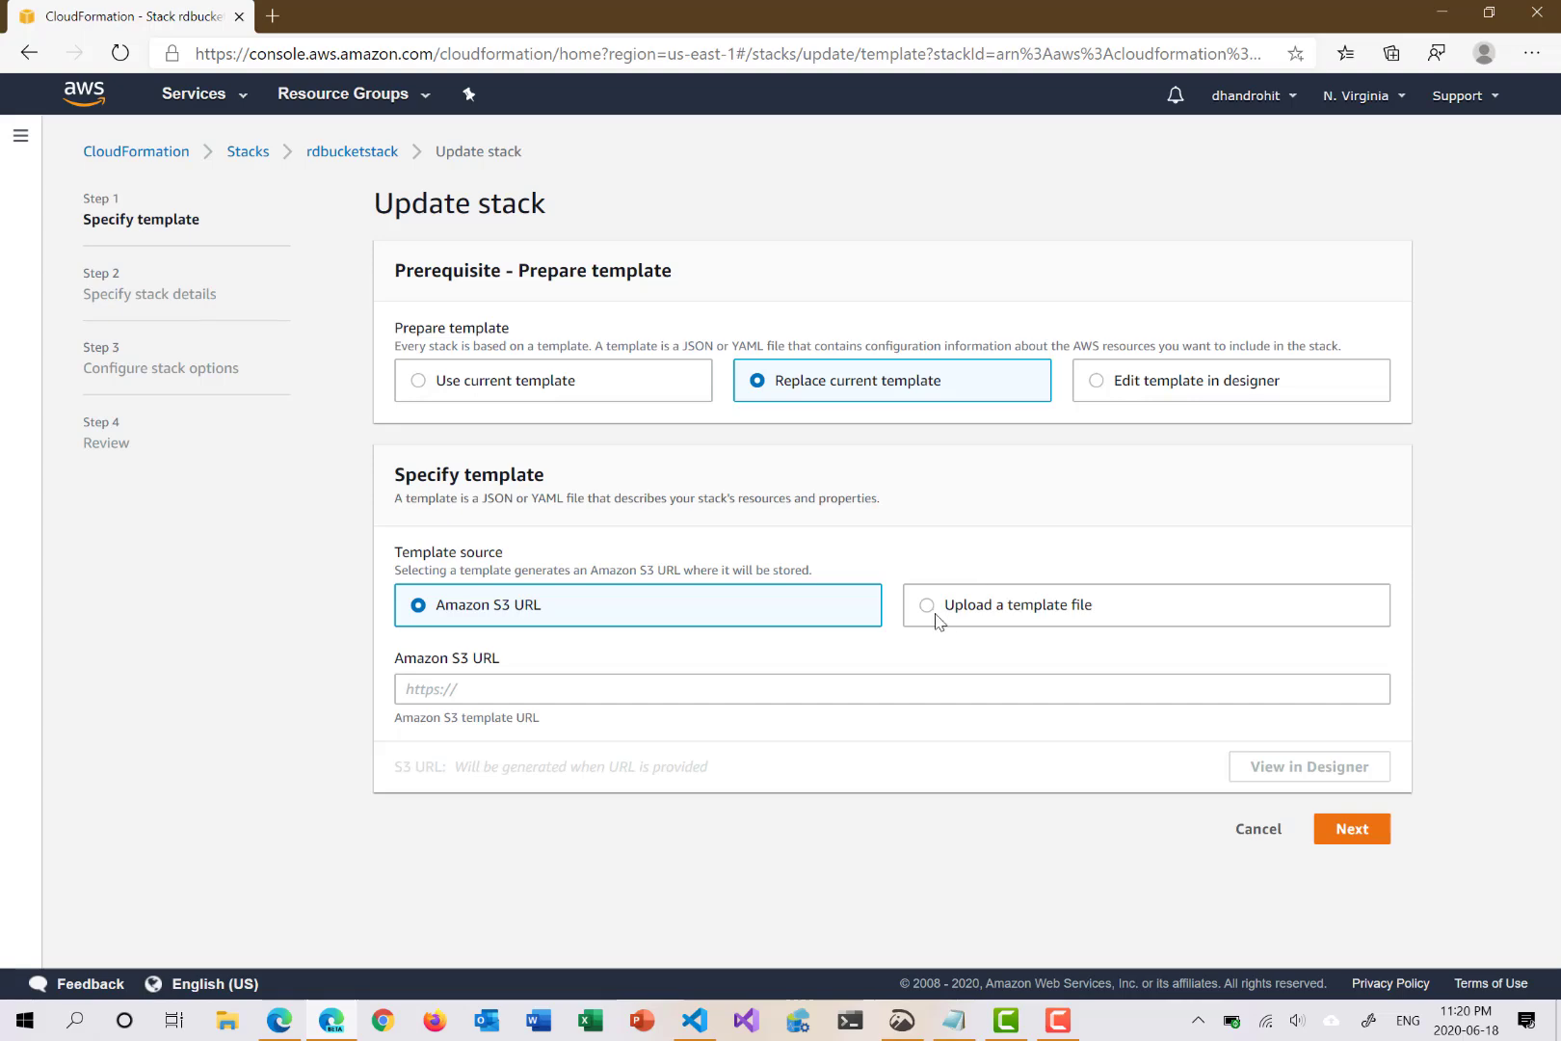
left_click(931, 607)
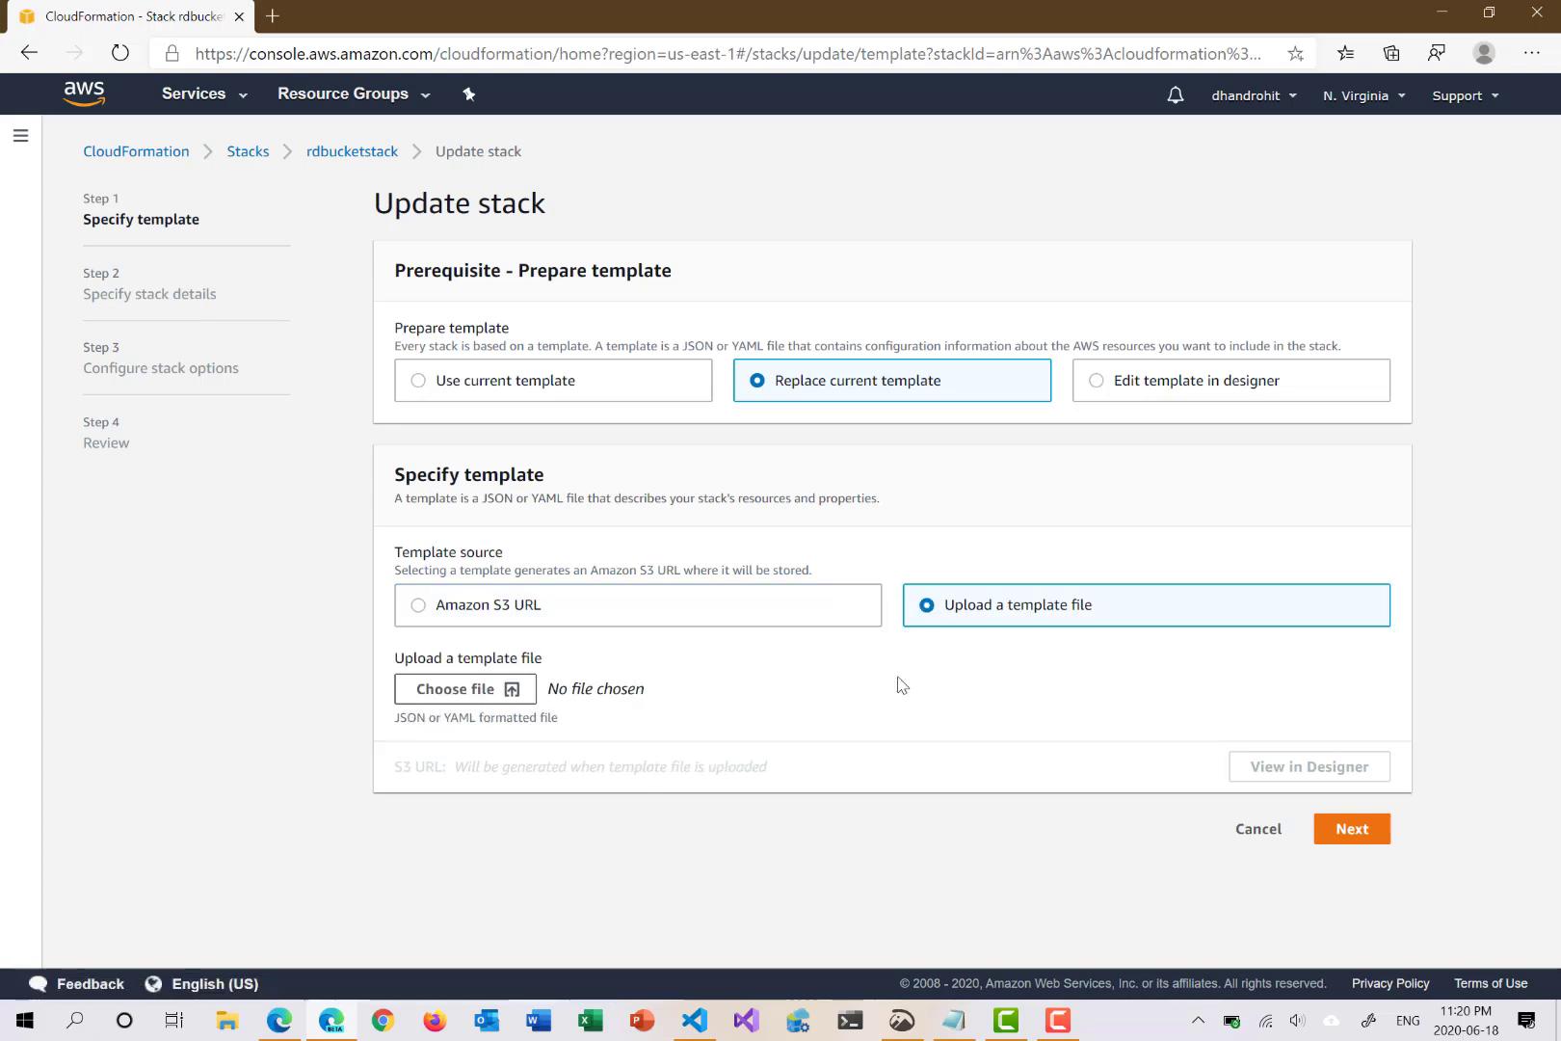
left_click(466, 694)
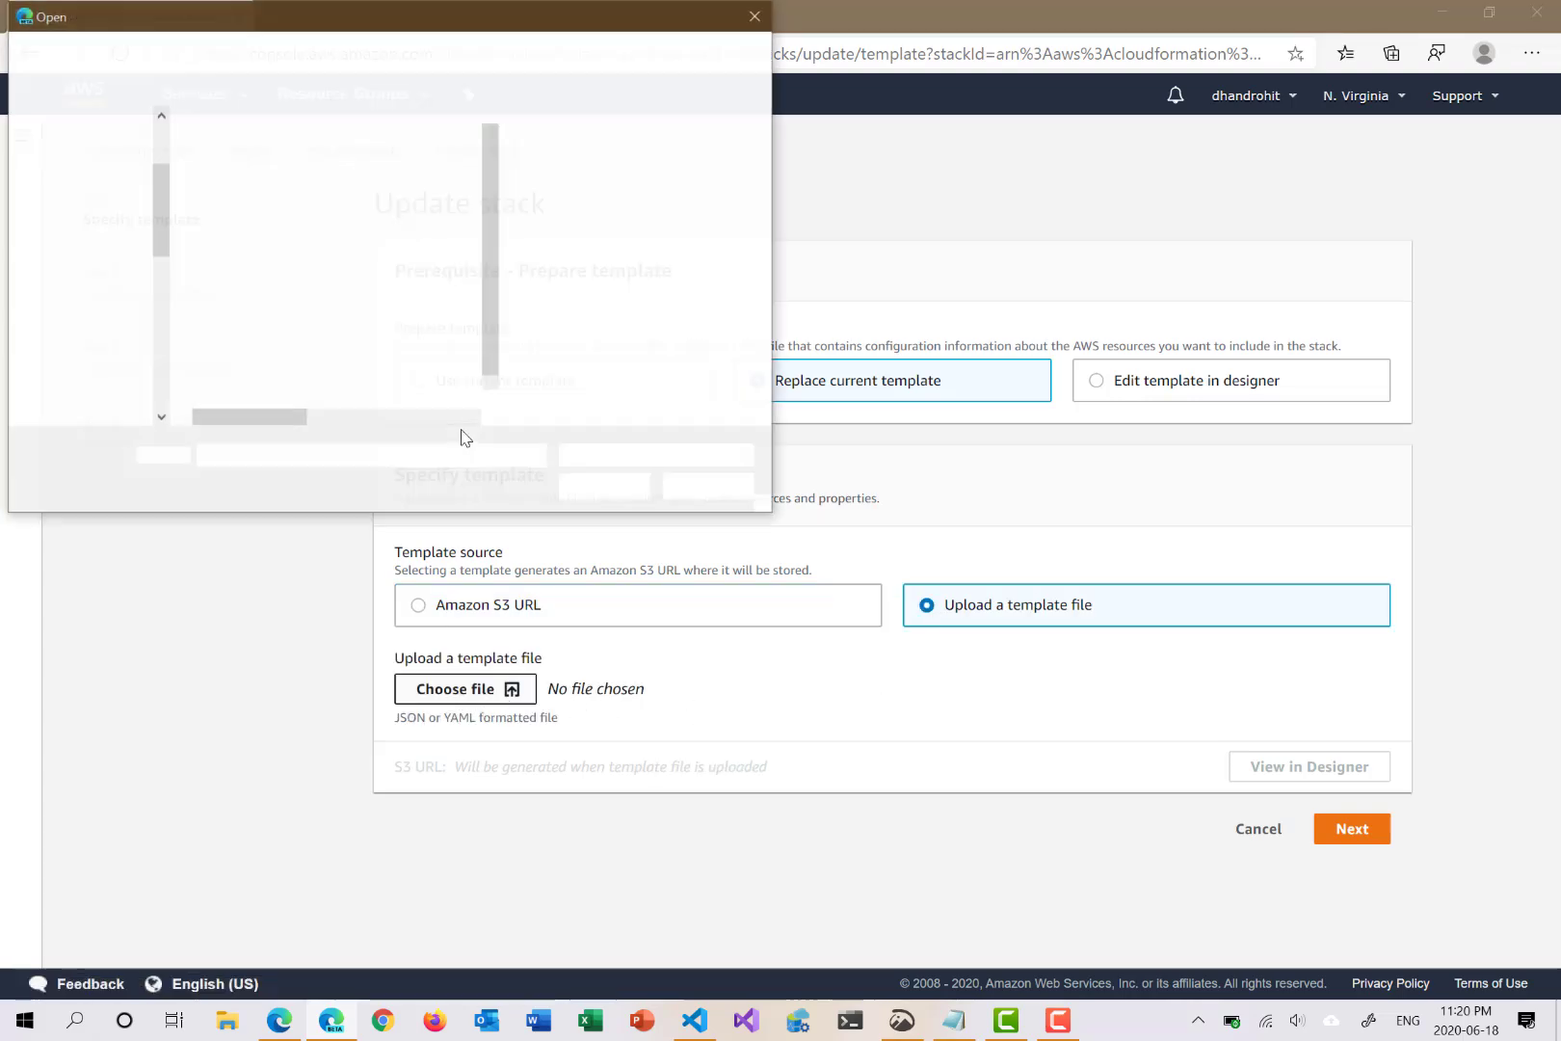
left_click(278, 353)
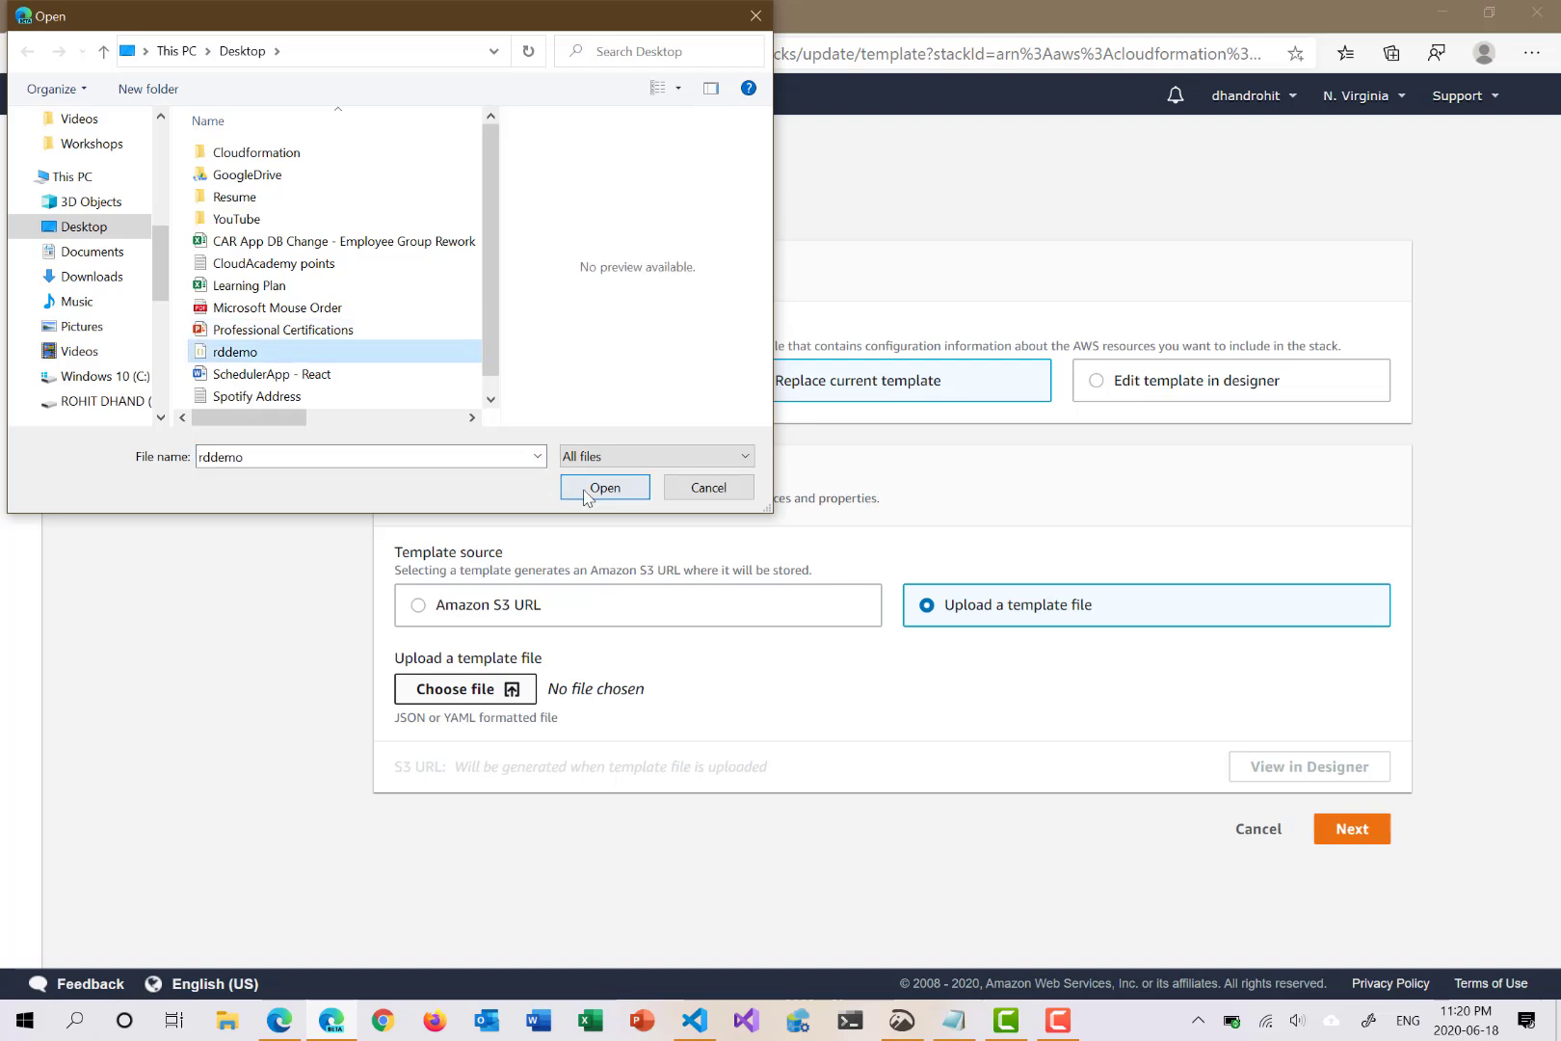
left_click(583, 486)
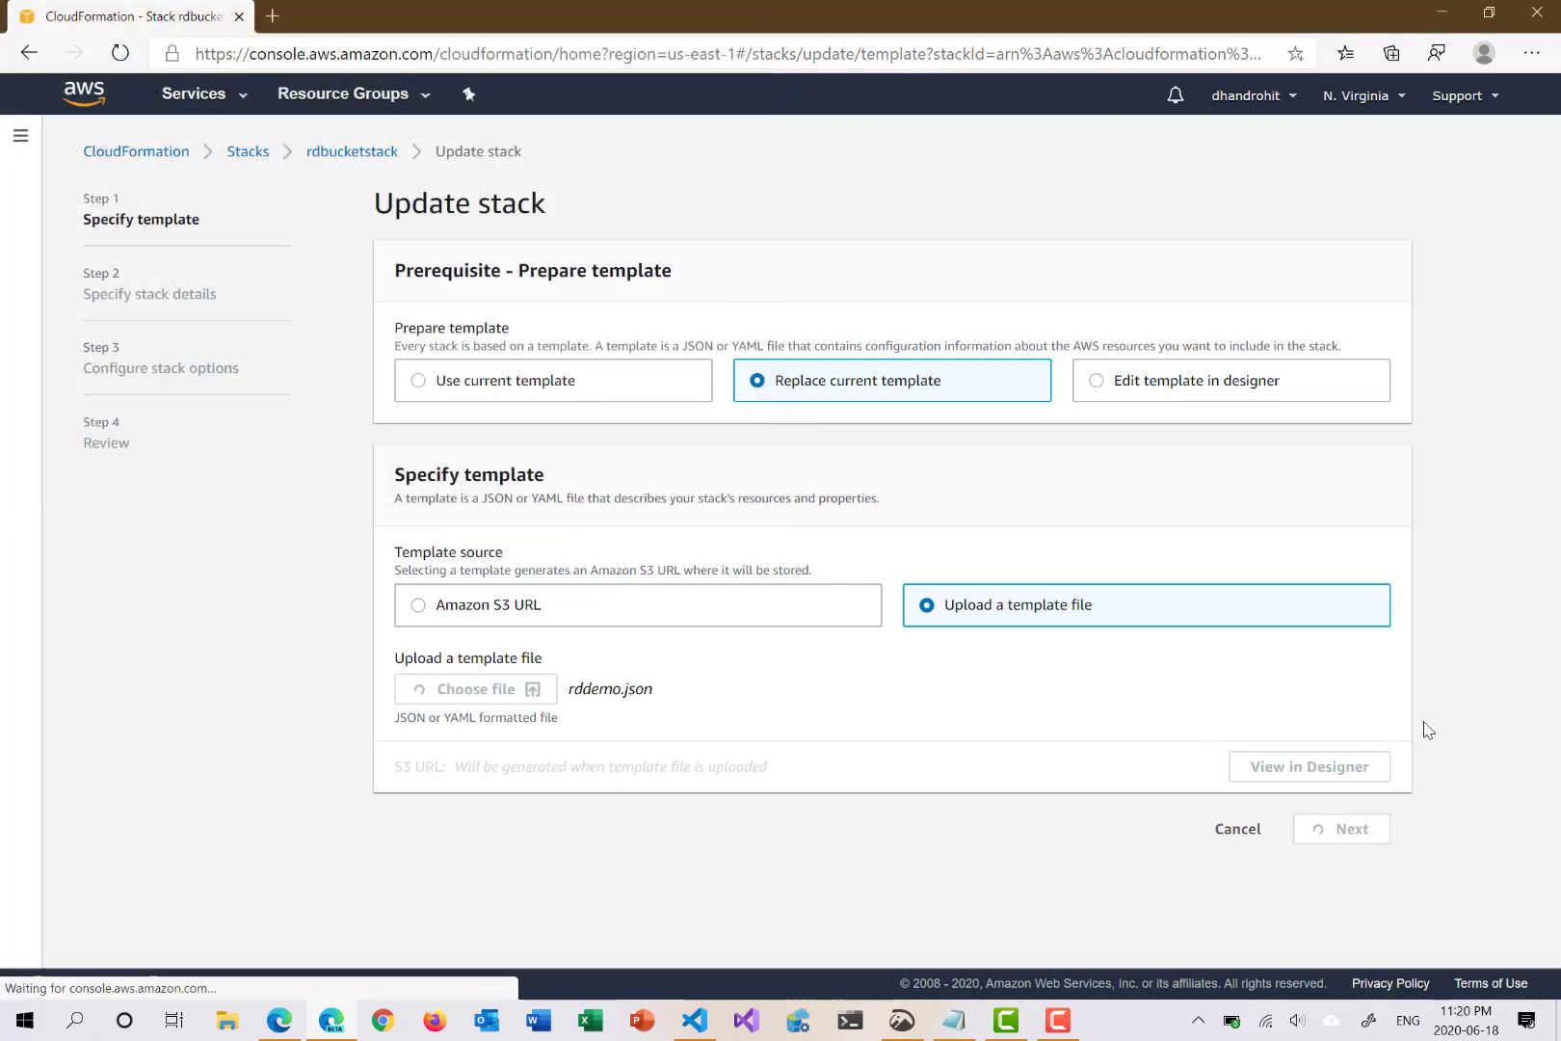
Step: Keep the stack details and options unchanged, review, and submit the rdbucketstack update
left_click(1351, 831)
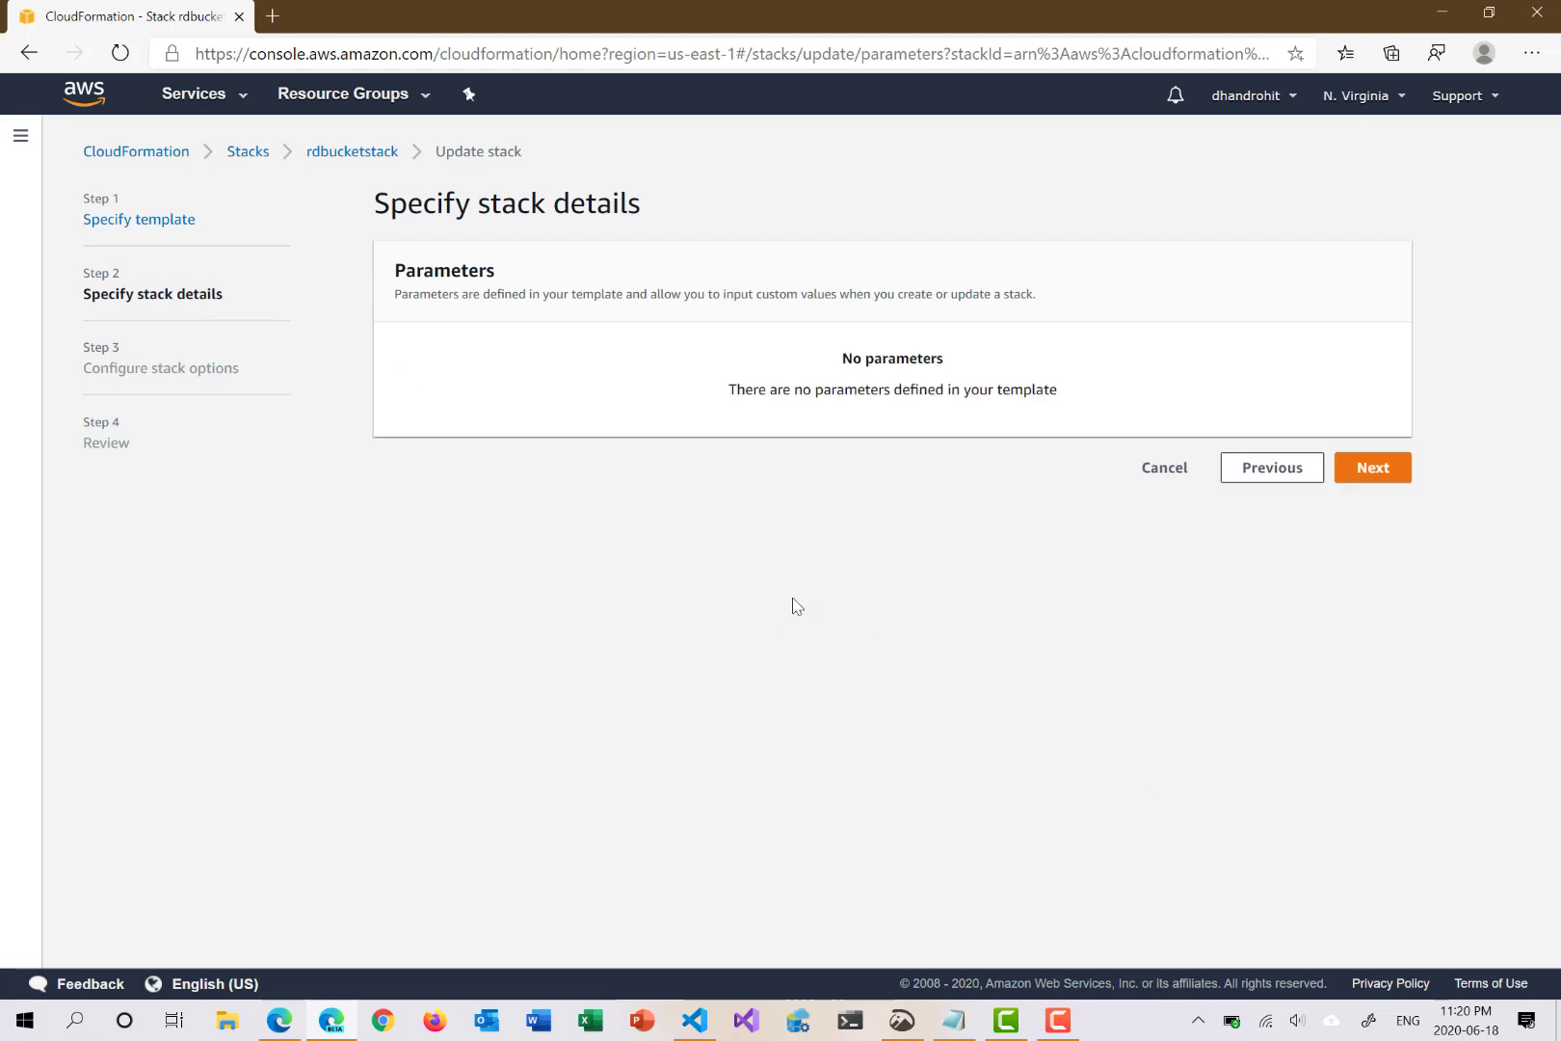
left_click(1366, 476)
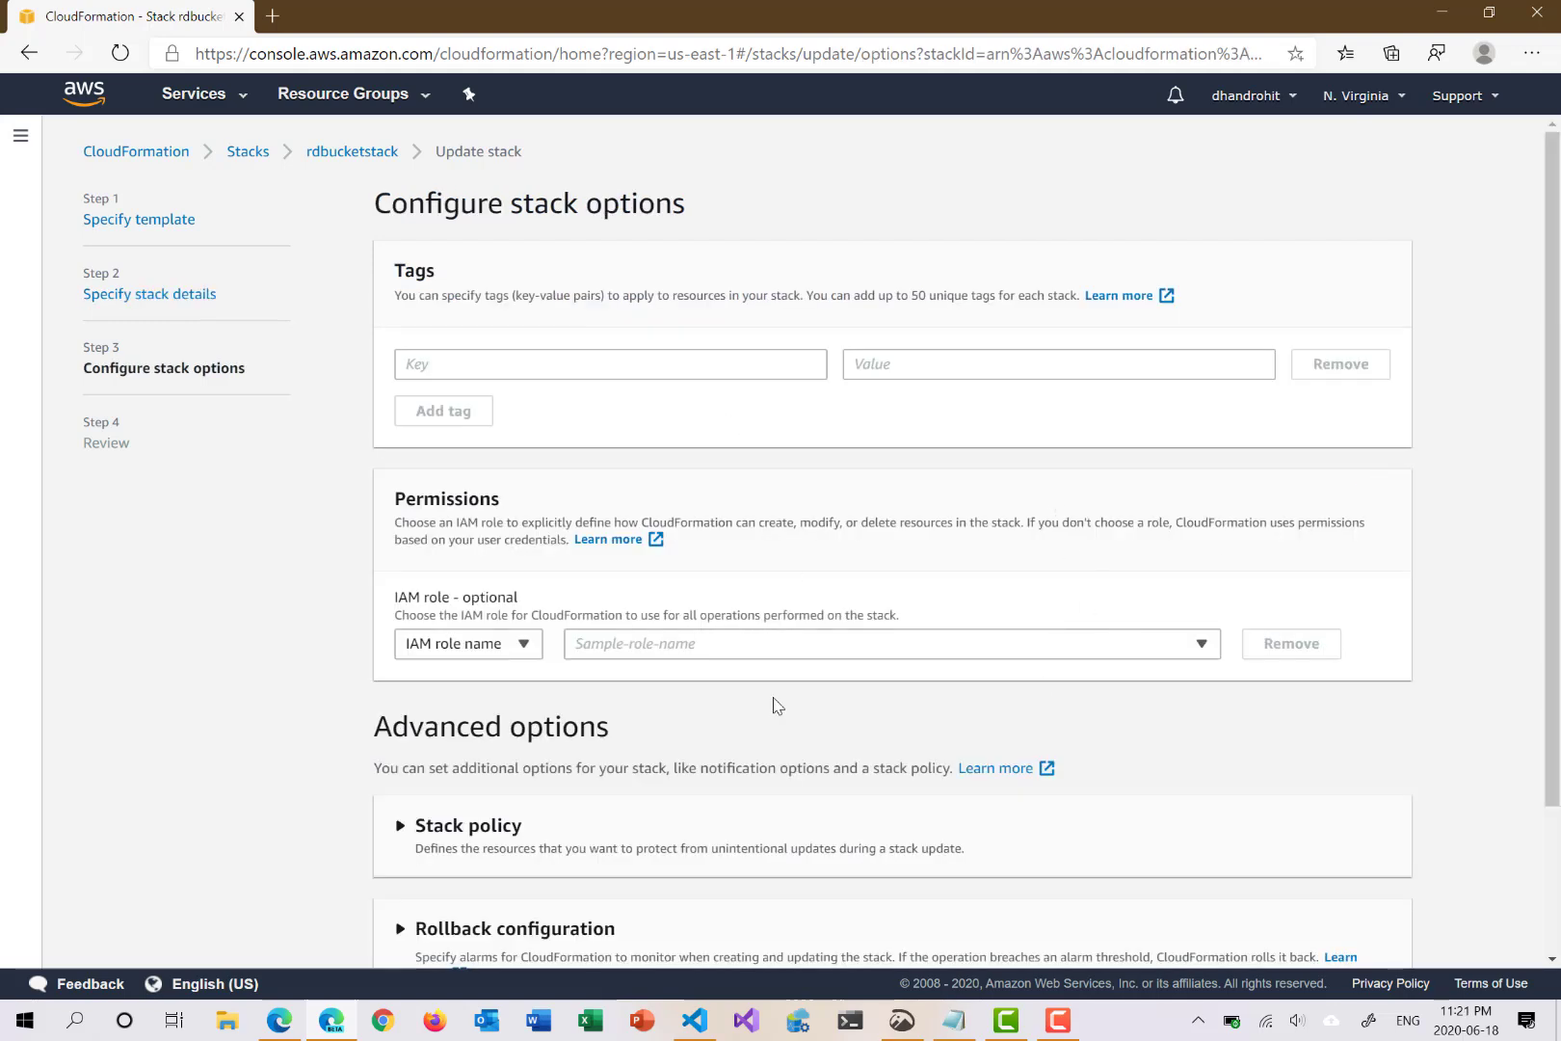
scroll(776, 705, "down", 2)
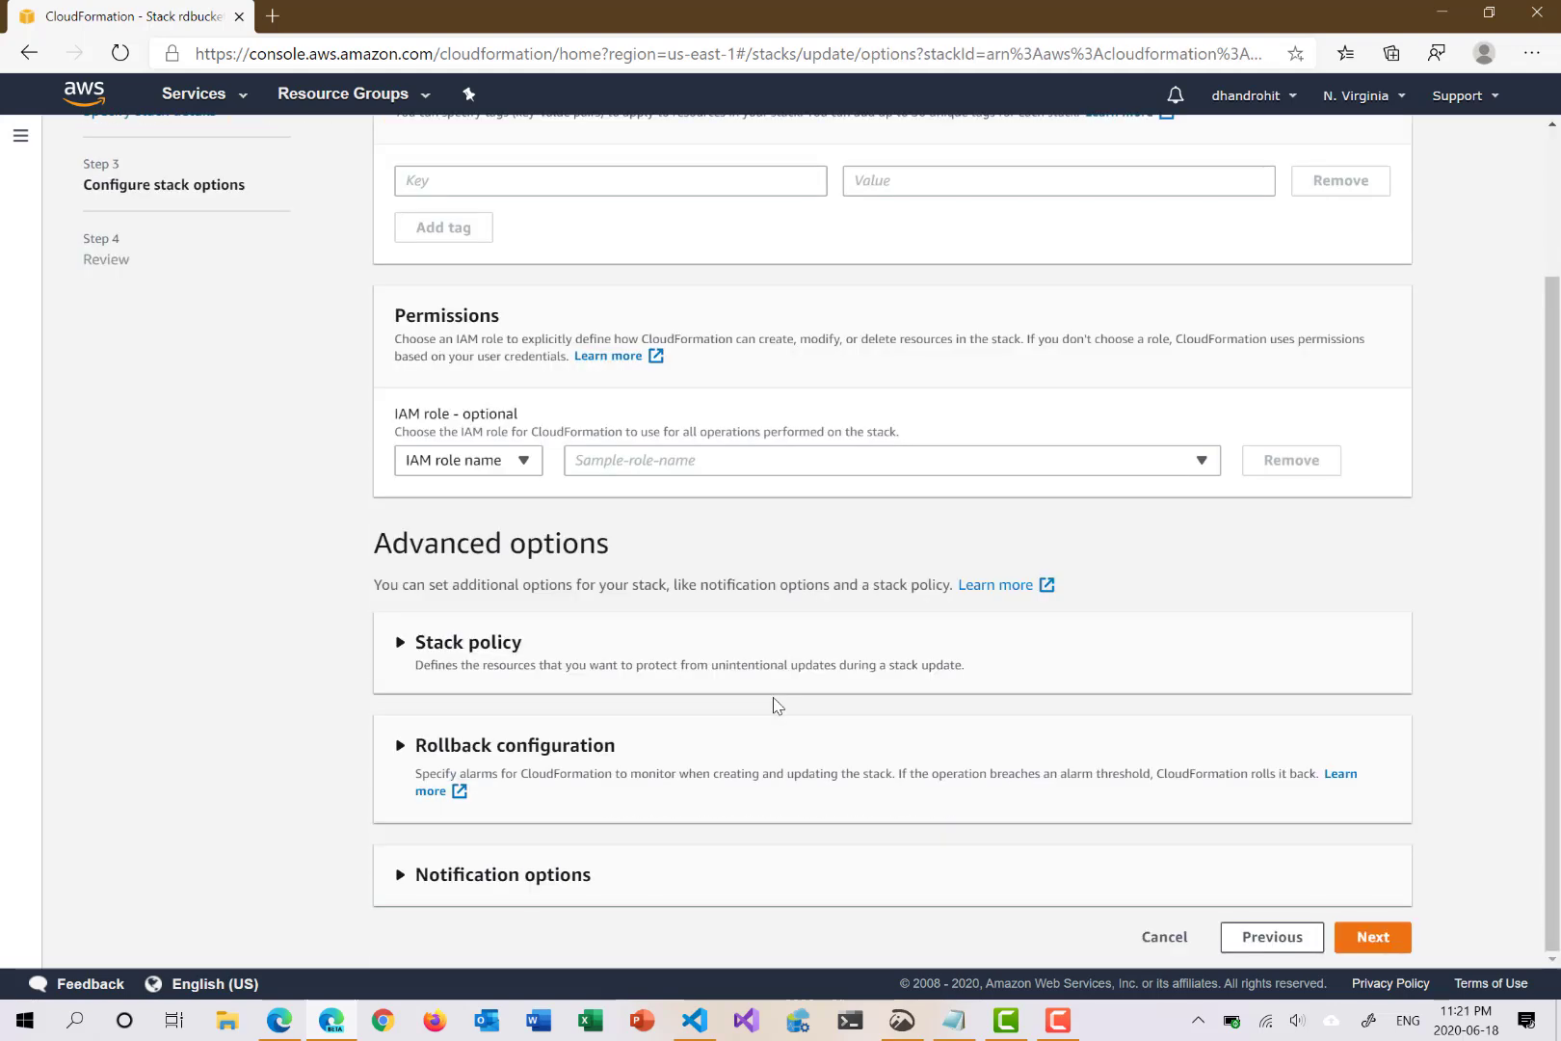
left_click(1366, 936)
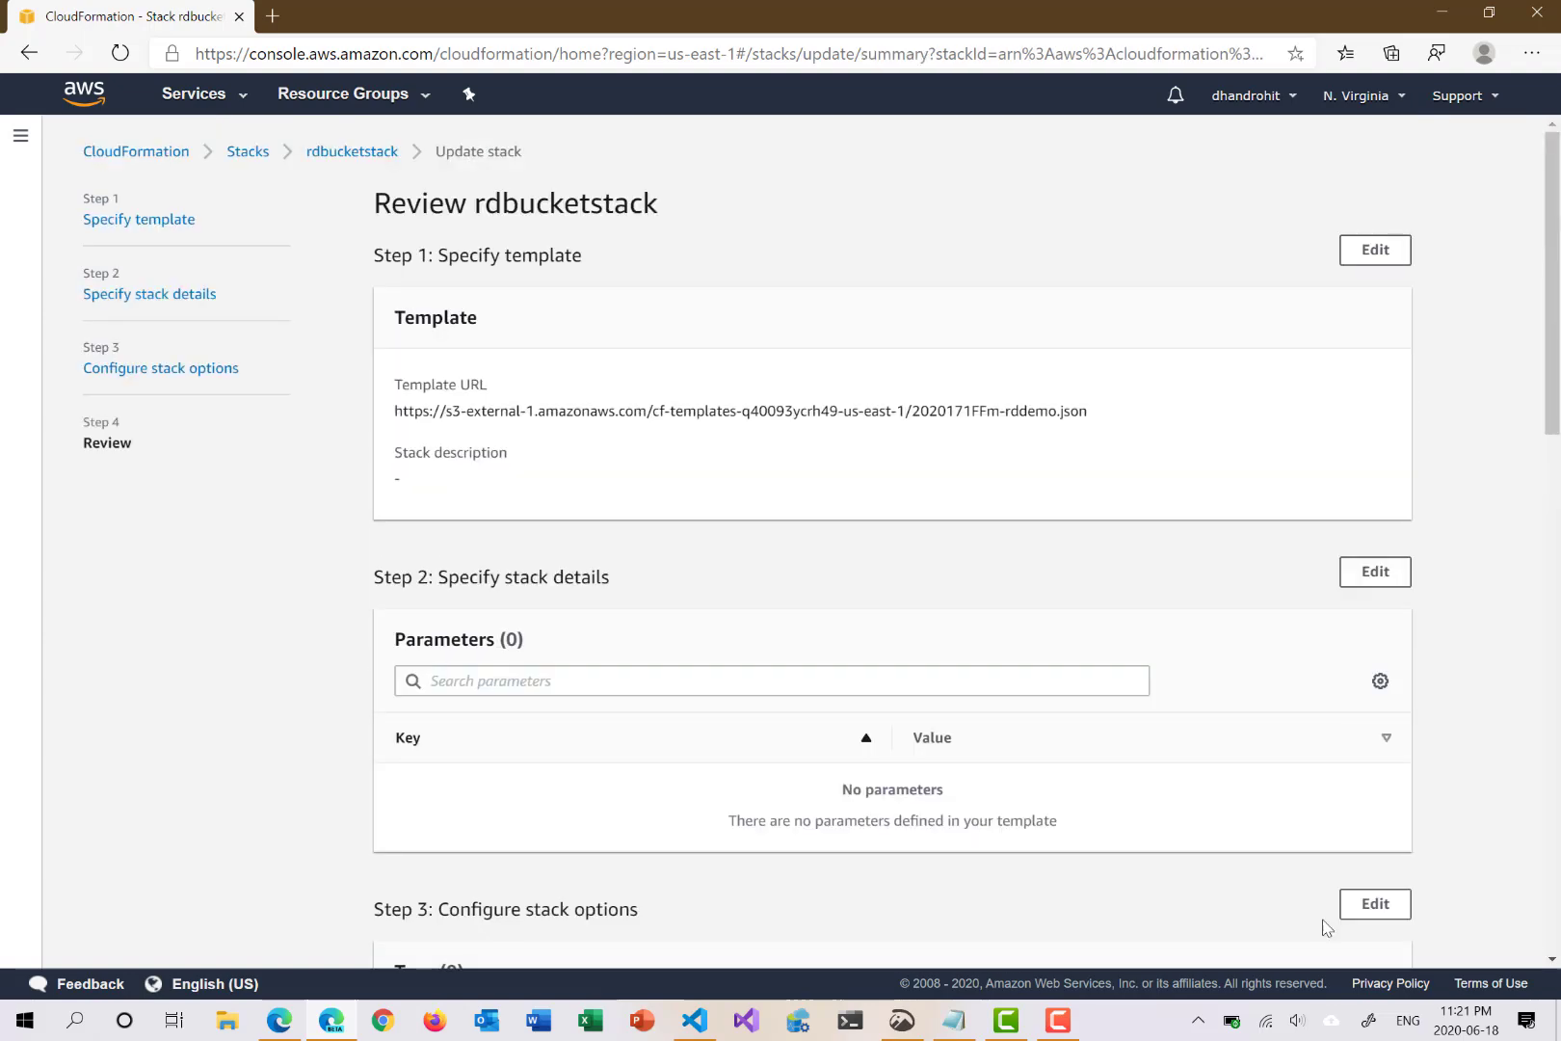
scroll(1014, 694, "down", 10)
scroll(1014, 694, "down", 4)
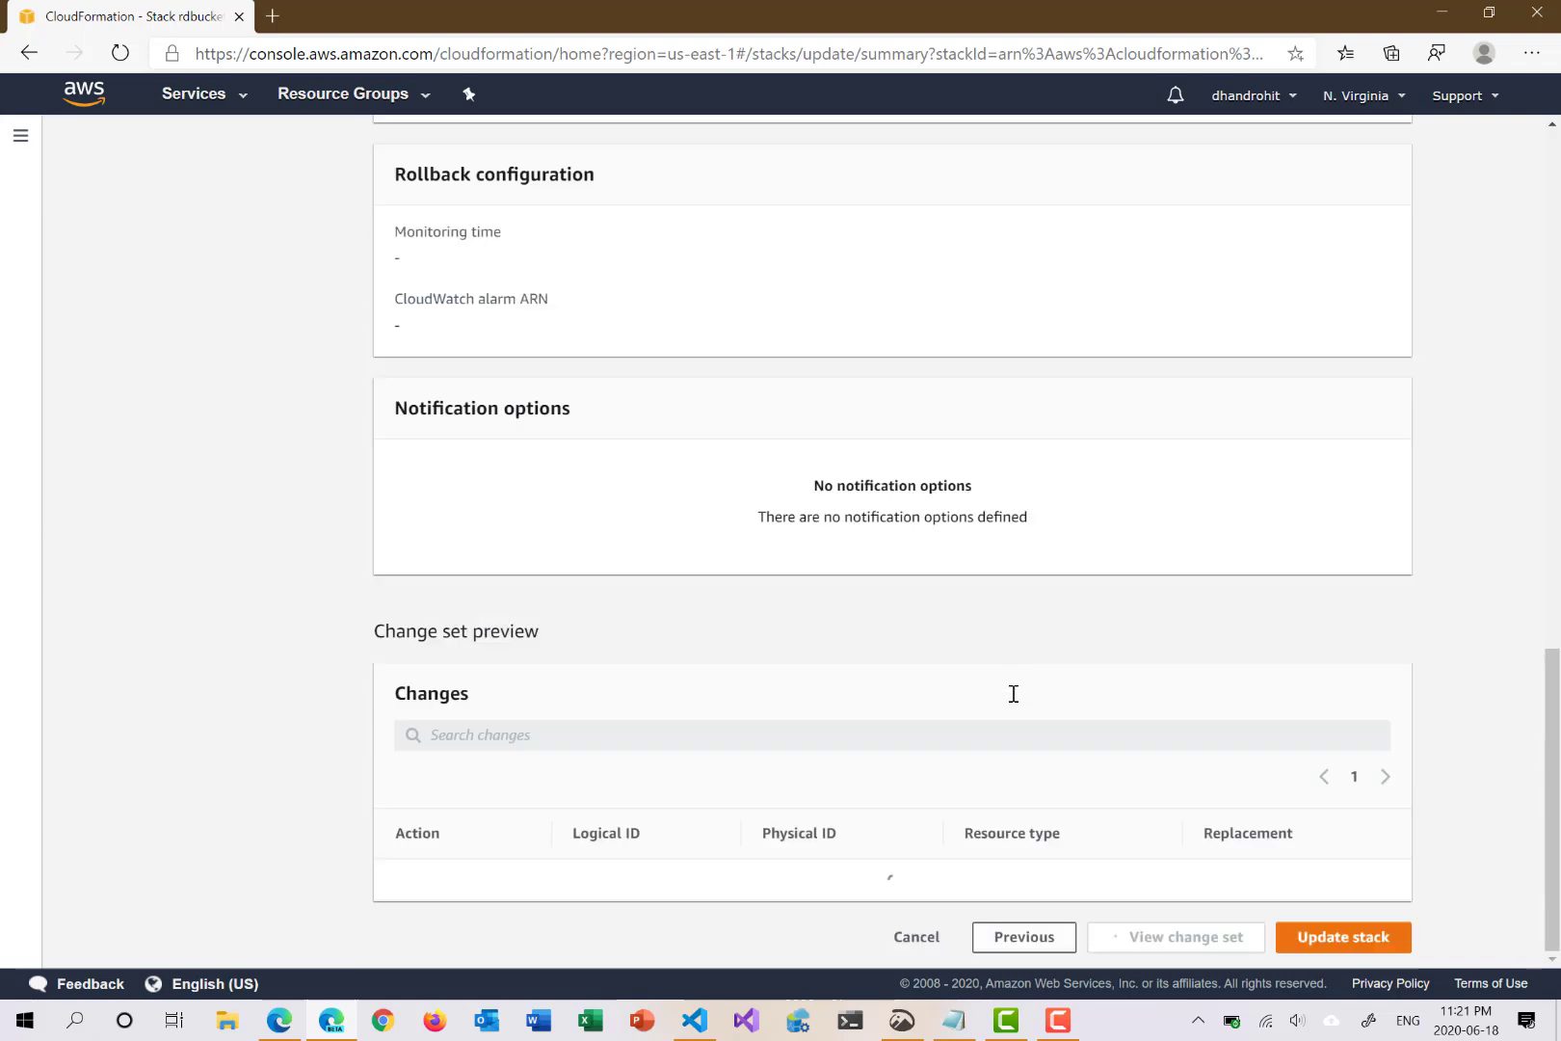
left_click(1316, 942)
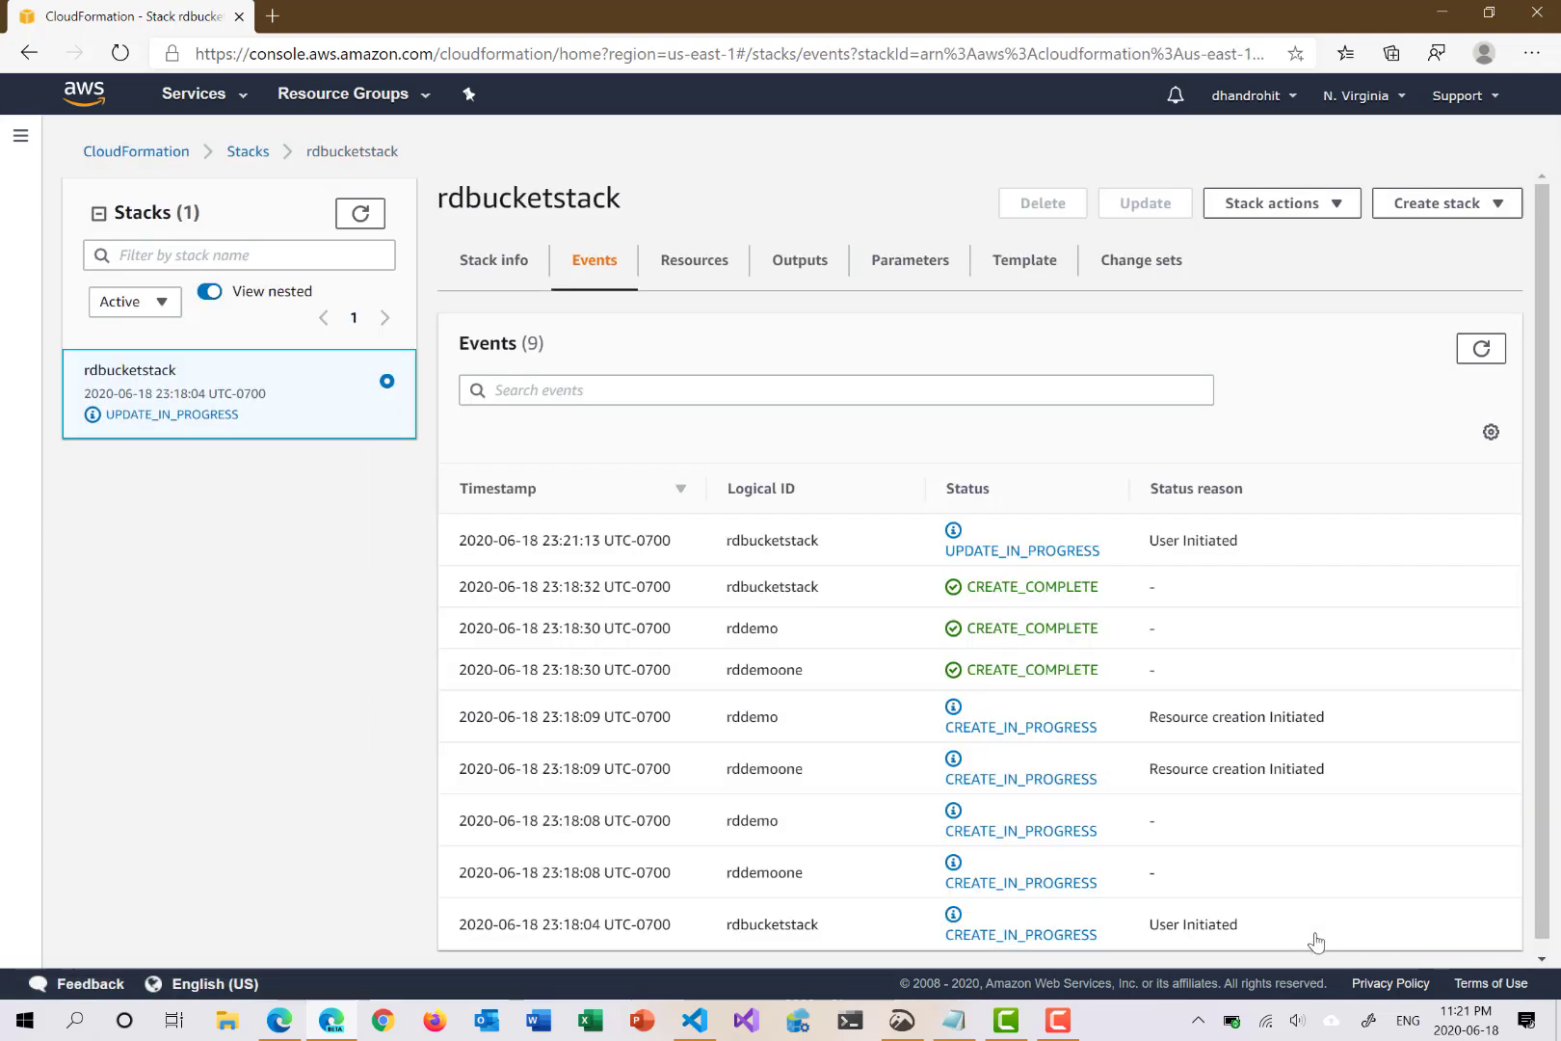
Step: Refresh the stack events until rddemoone shows DELETE_COMPLETE and rdbucketstack reads UPDATE_COMPLETE
left_click(1465, 349)
left_click(1465, 349)
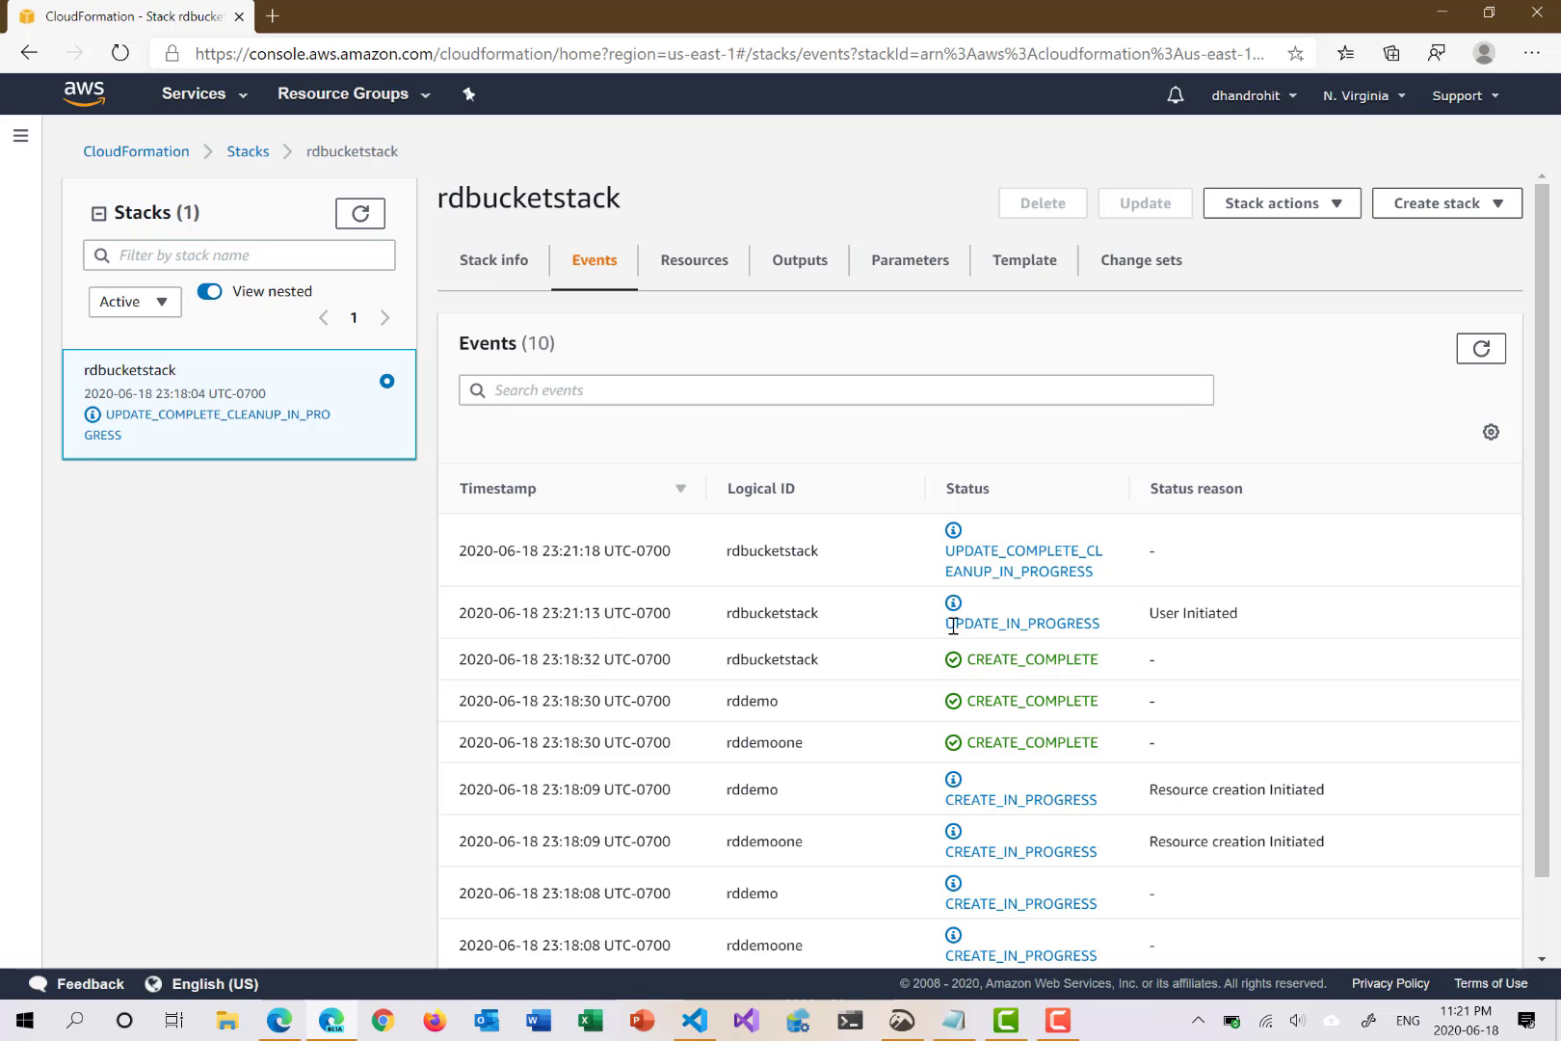
left_click(1480, 350)
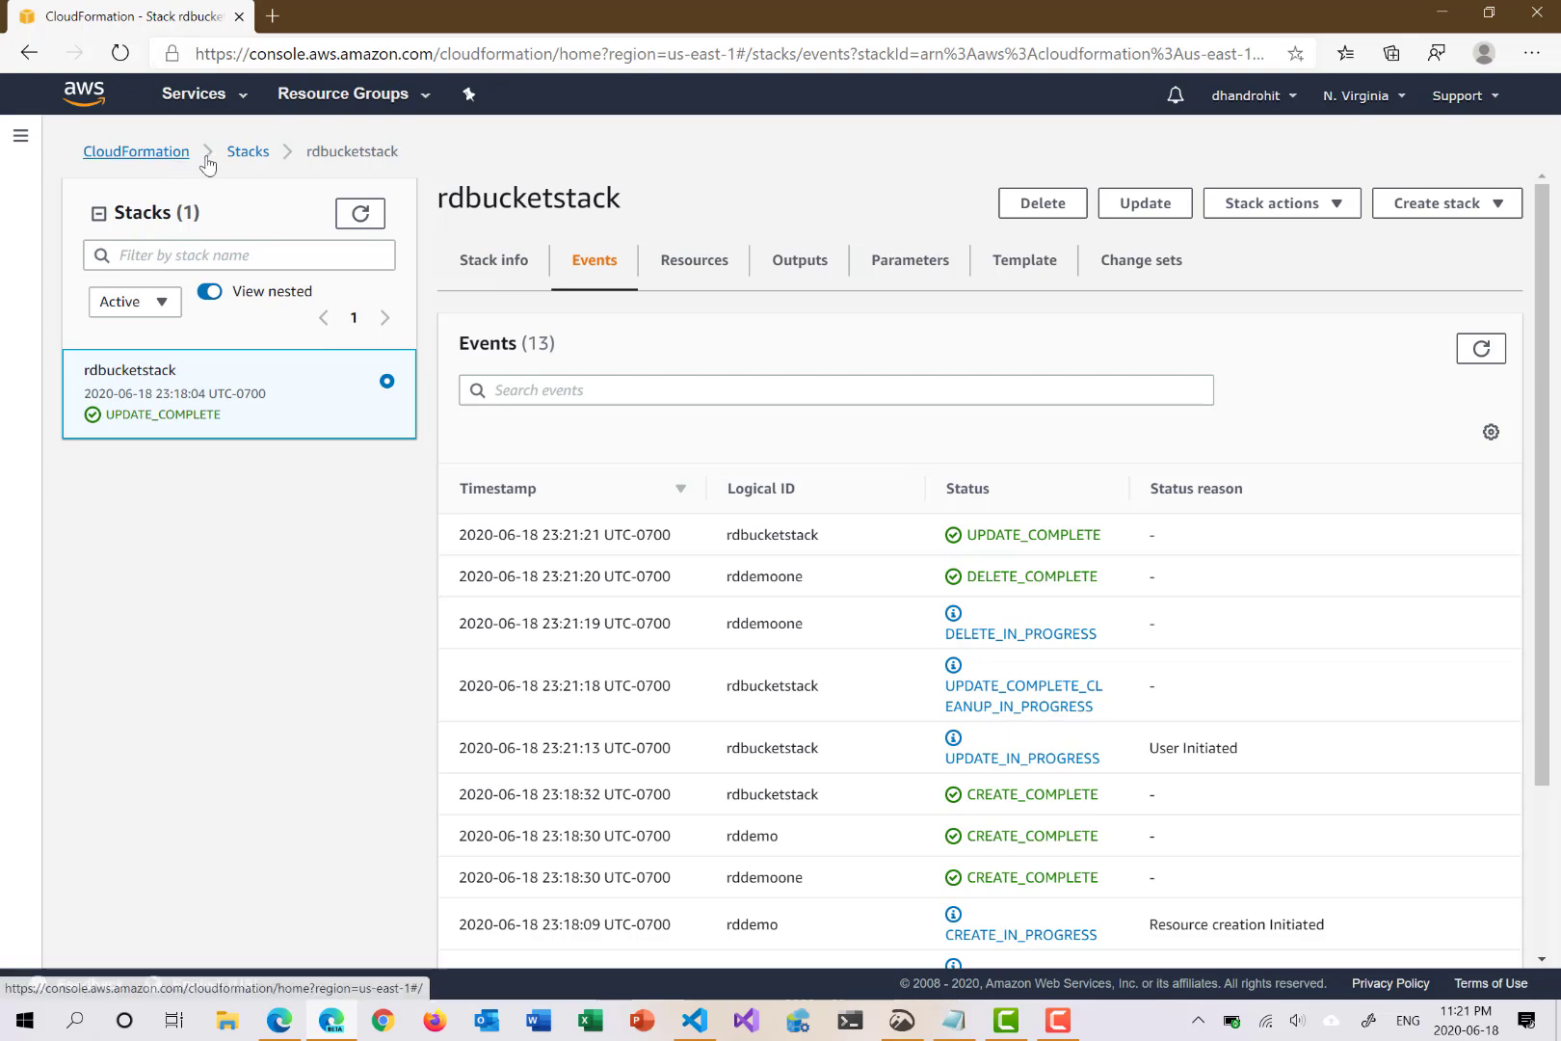
Step: Check the S3 bucket list shows only rdbucket-learn-1, comparing against rddemo.json in VS Code
left_click(84, 96)
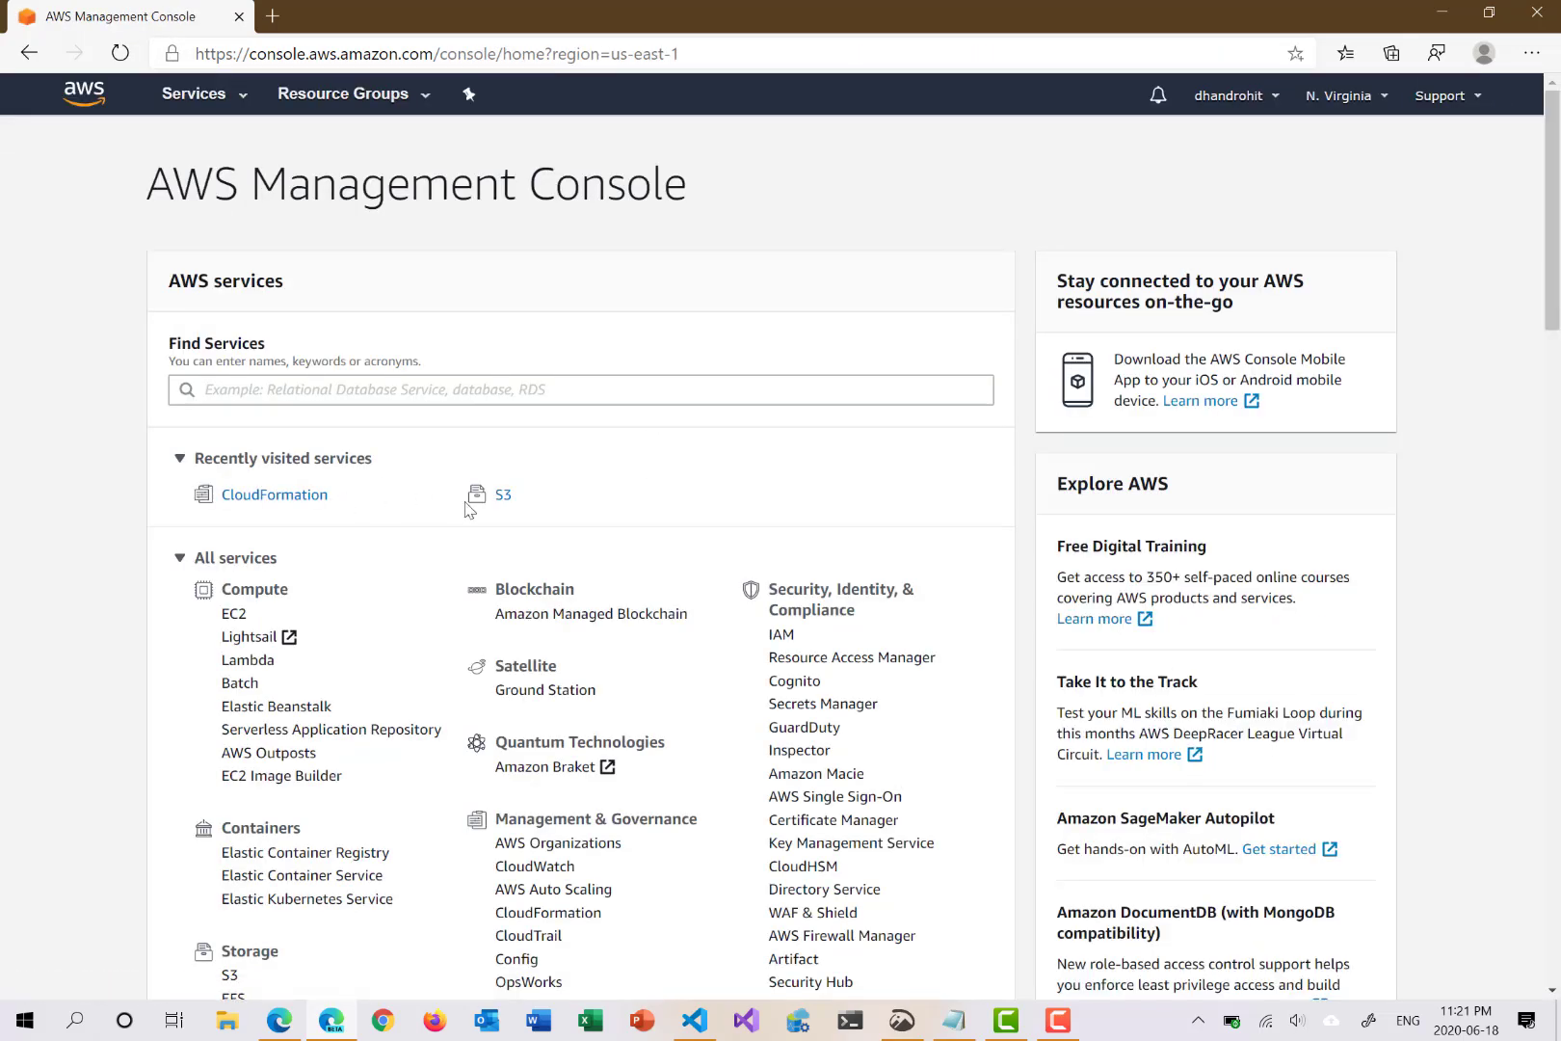
left_click(500, 498)
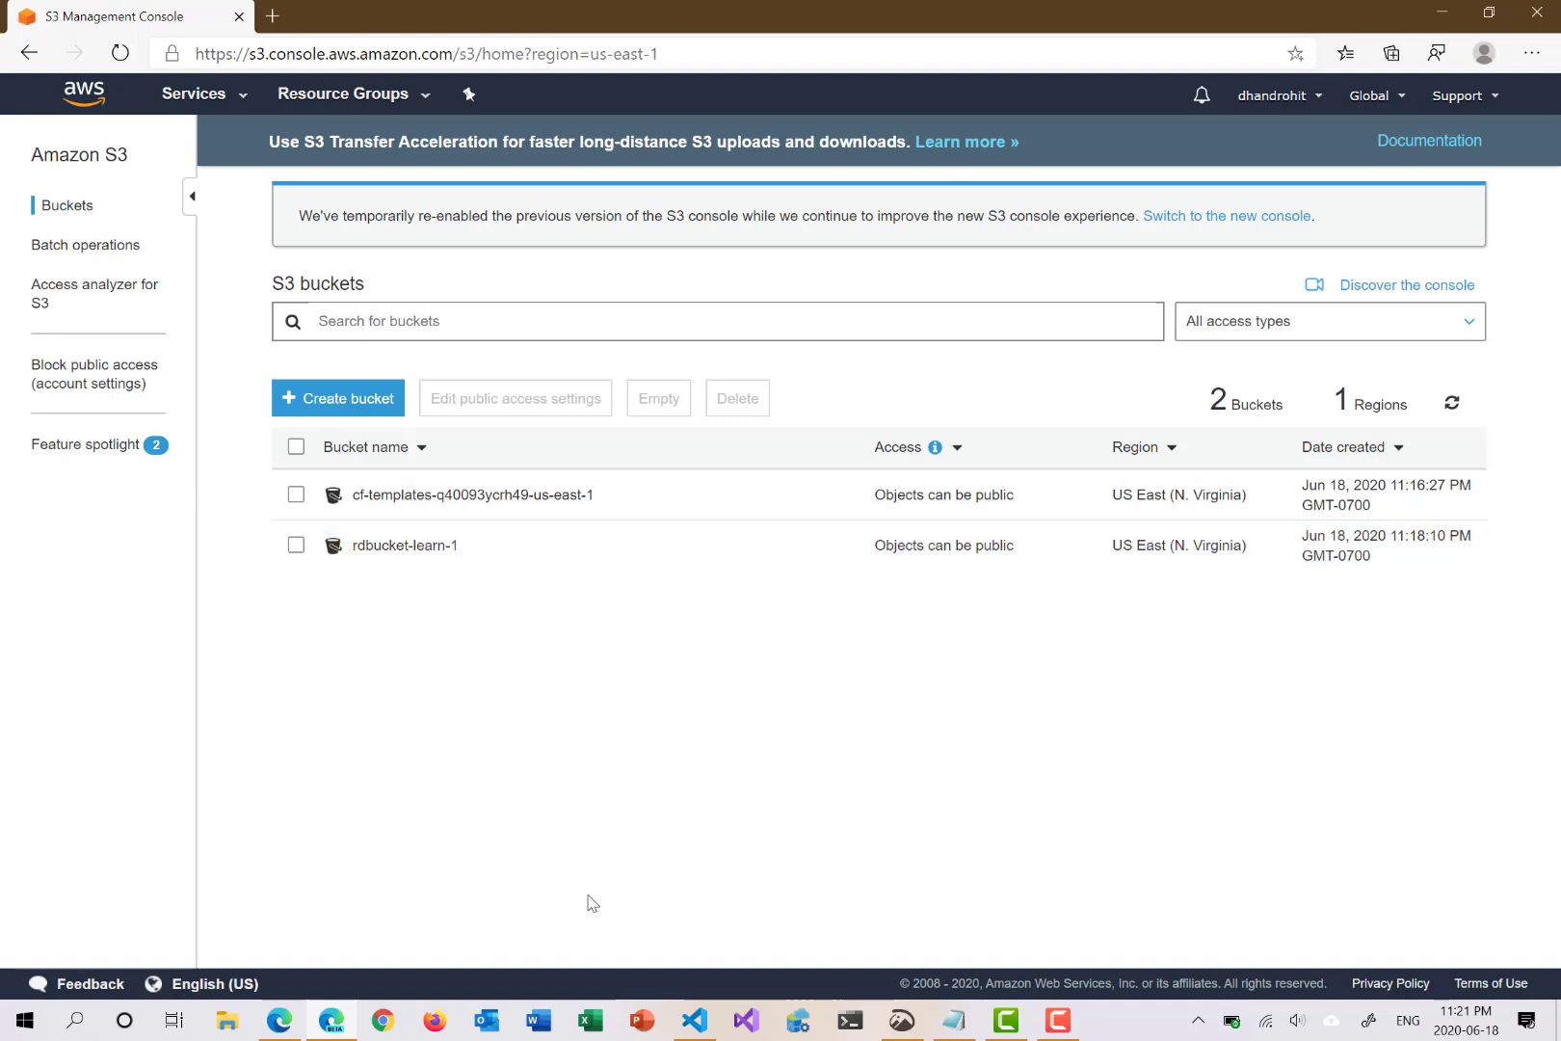
left_click(694, 1020)
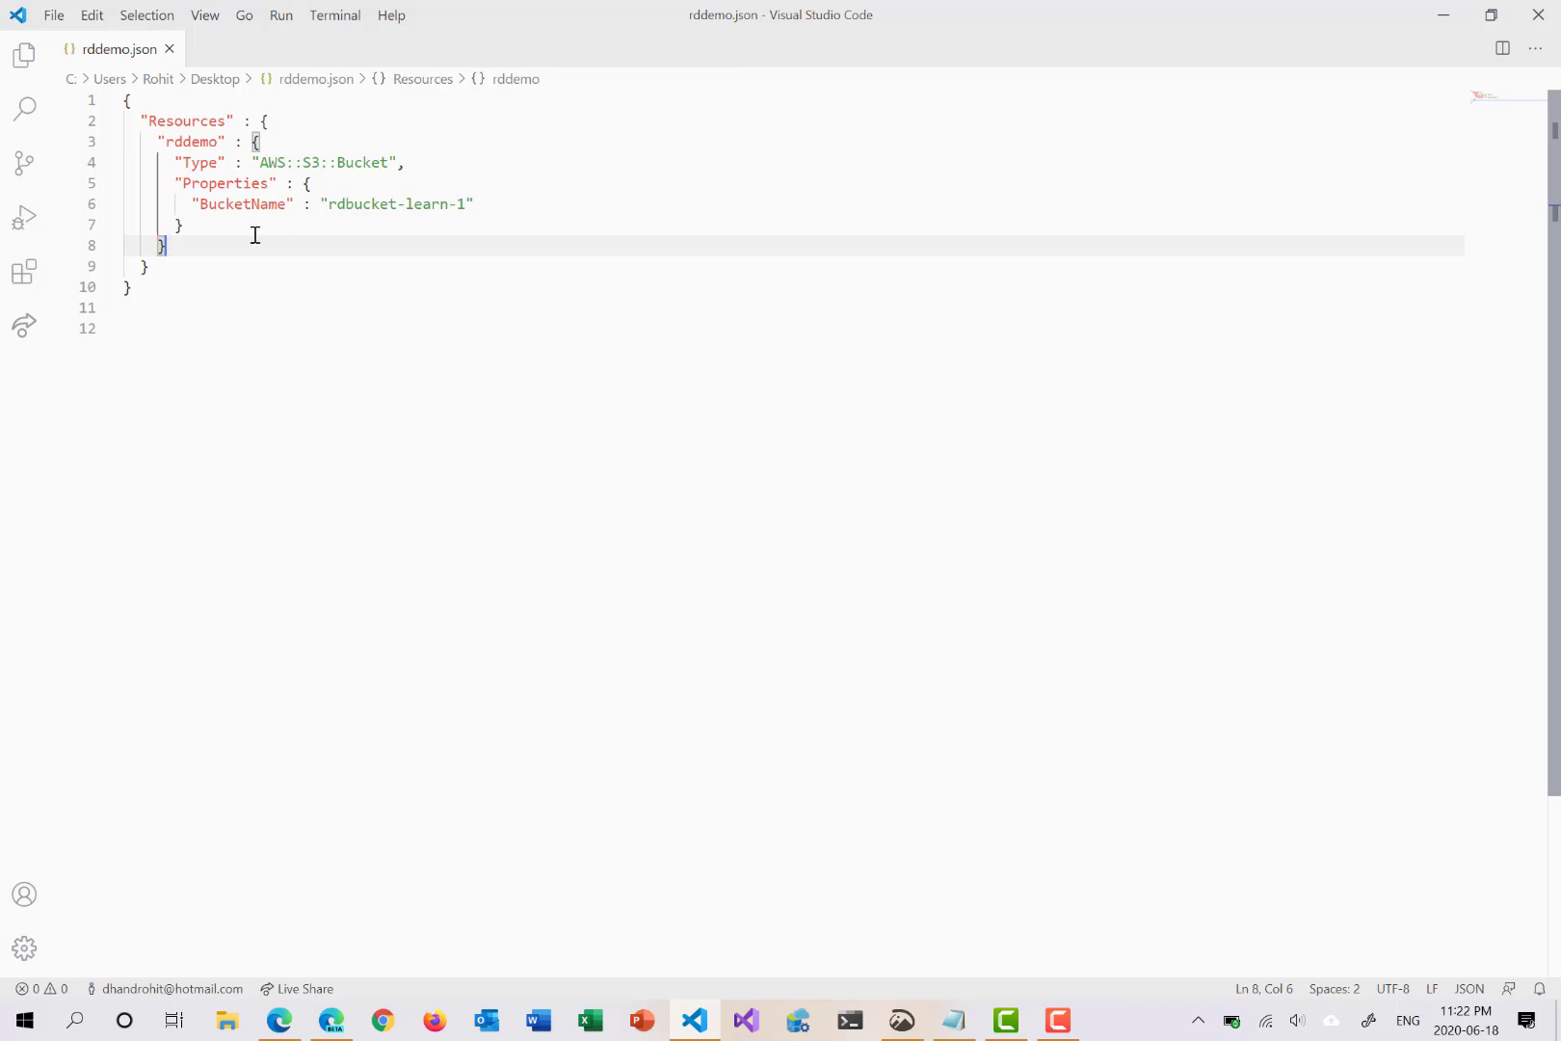
left_click(1443, 14)
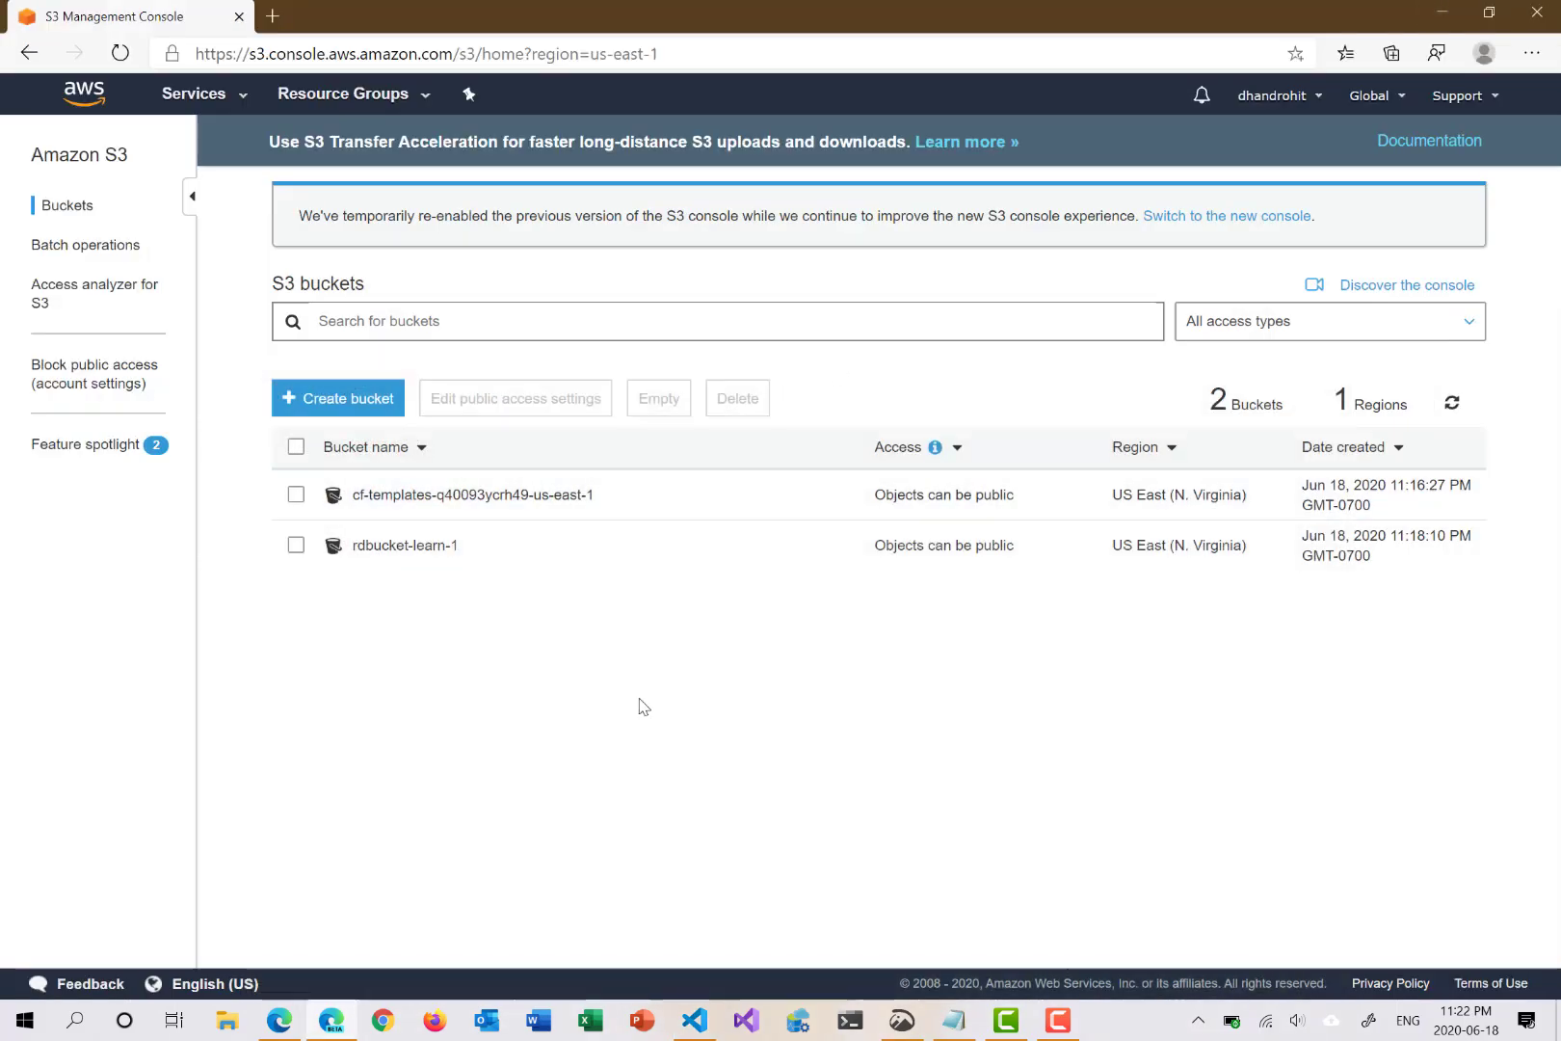